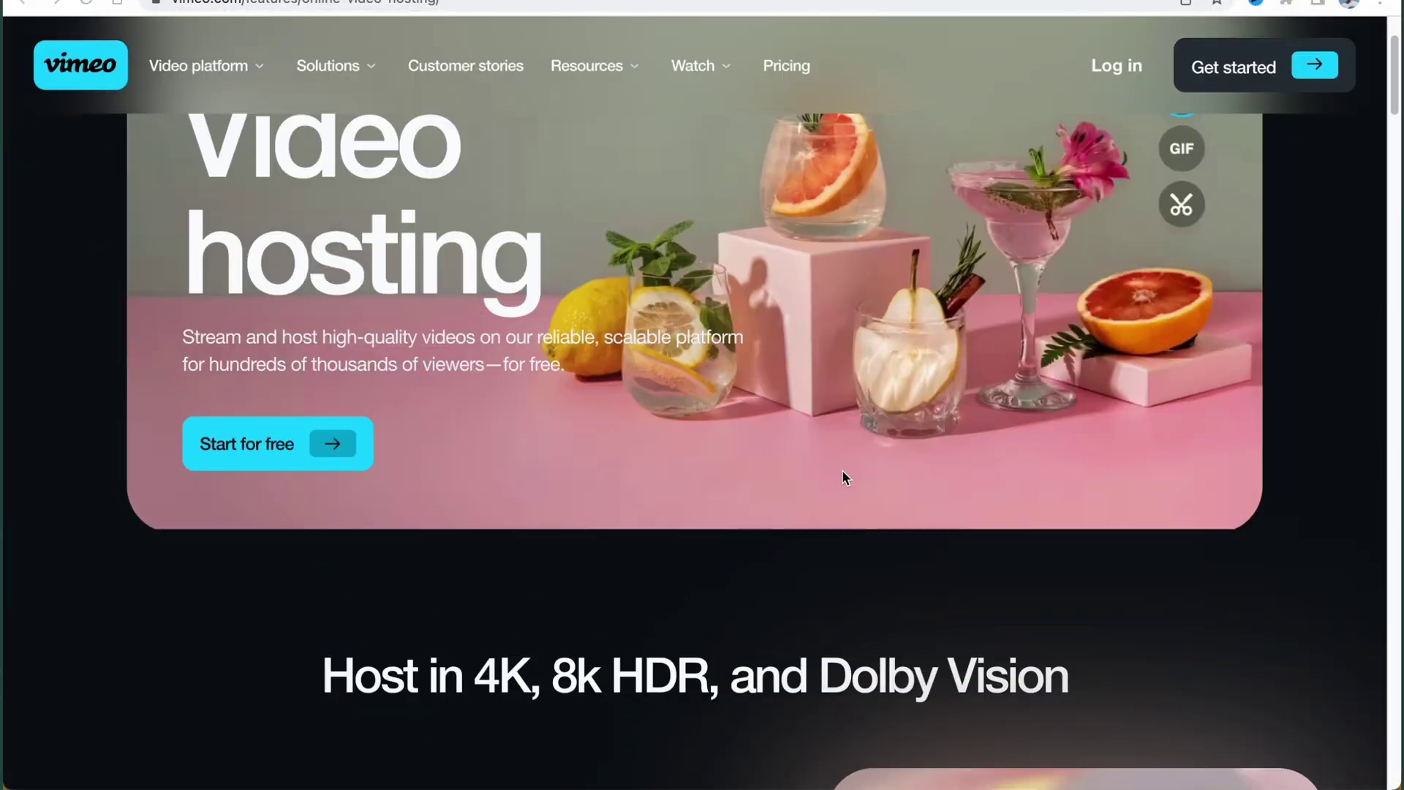
Scroll the Vimeo homepage and browse the platform's product offerings menu.
scroll(838, 468, down, 3)
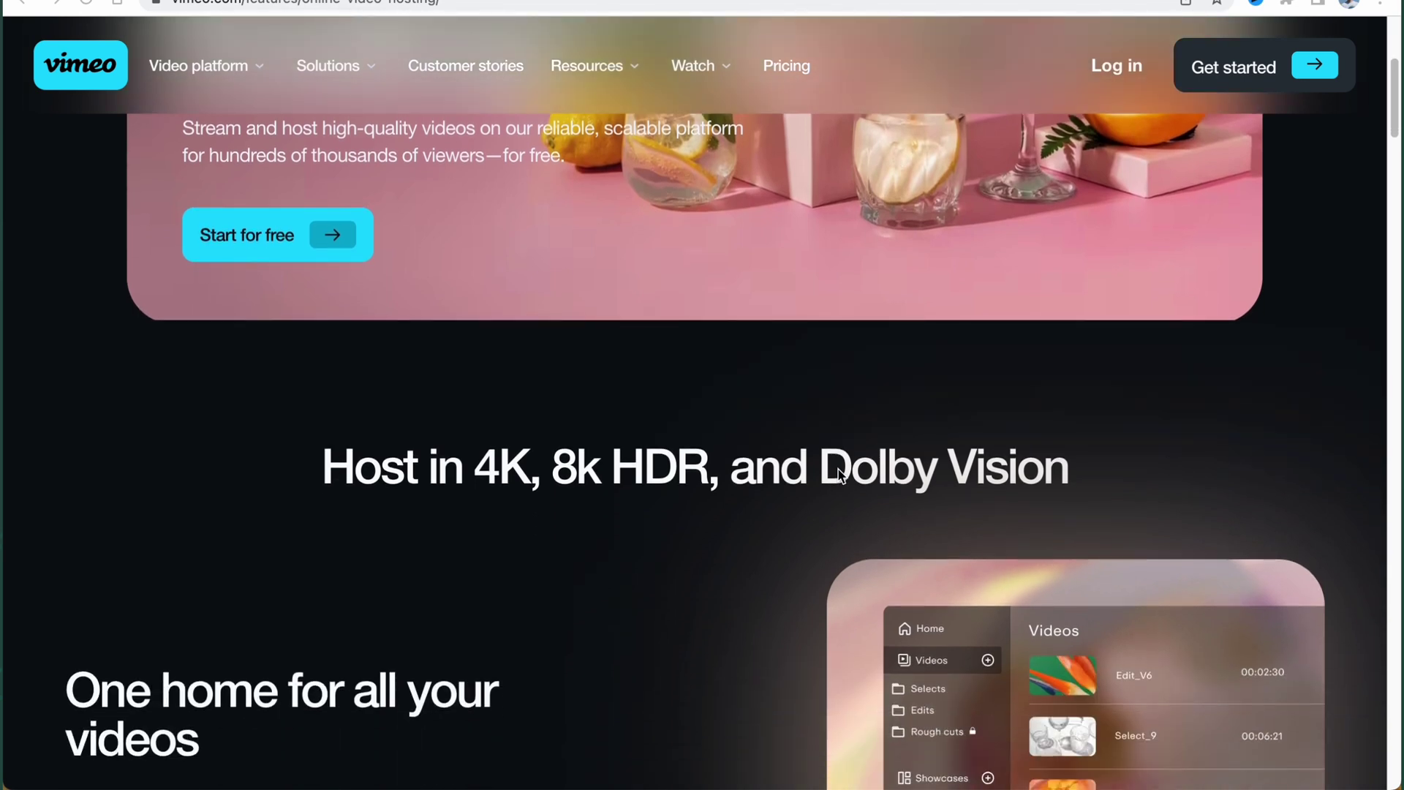
scroll(837, 475, down, 2)
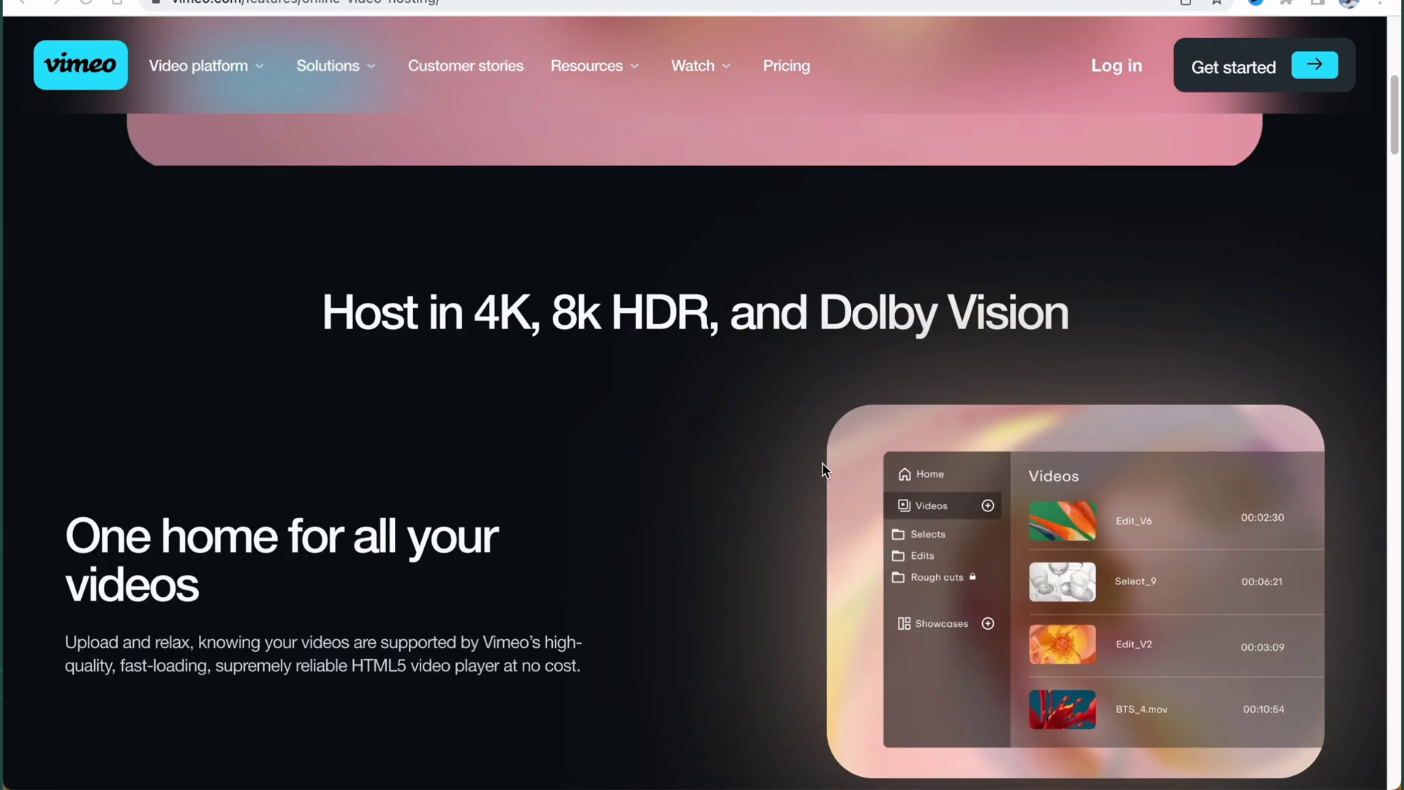
scroll(822, 472, down, 1)
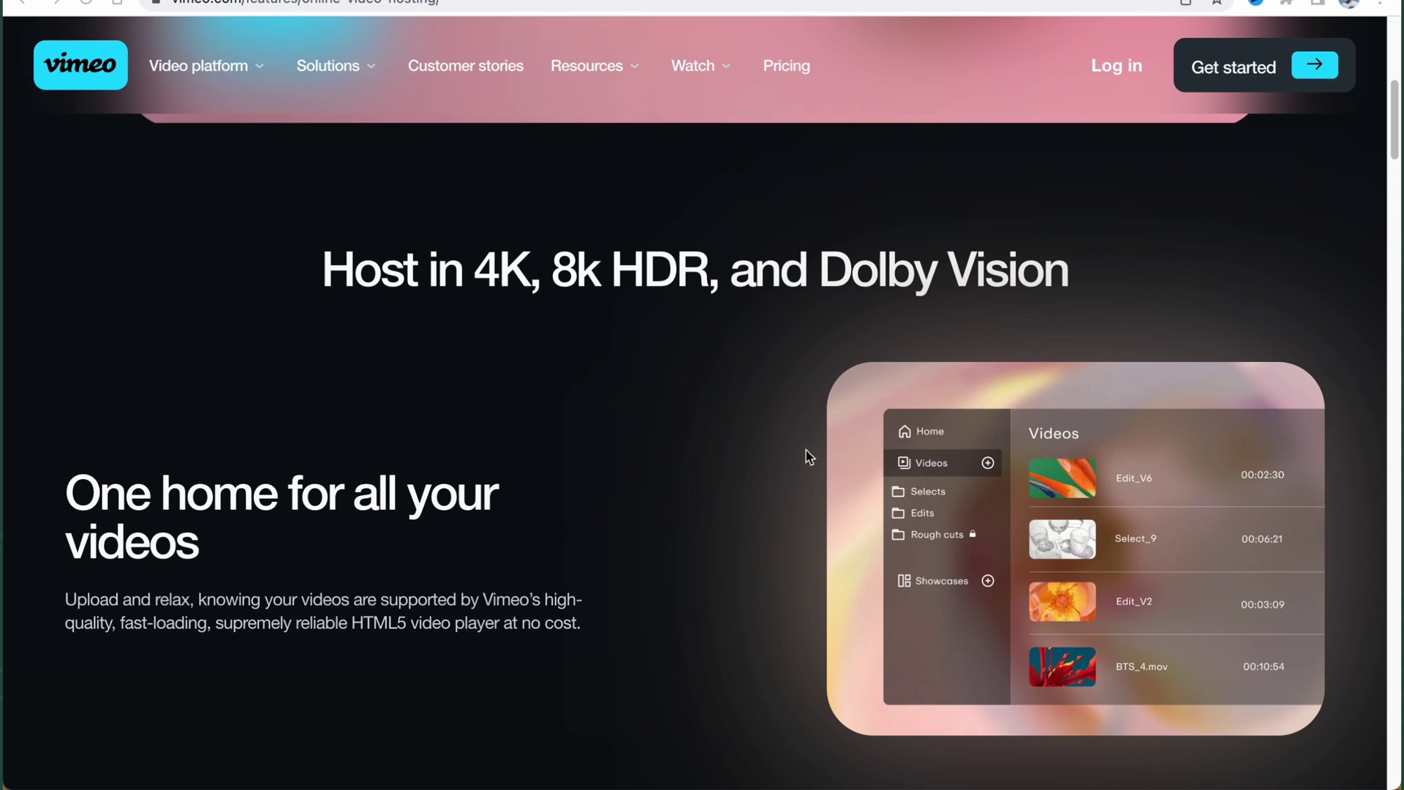
scroll(808, 457, up, 6)
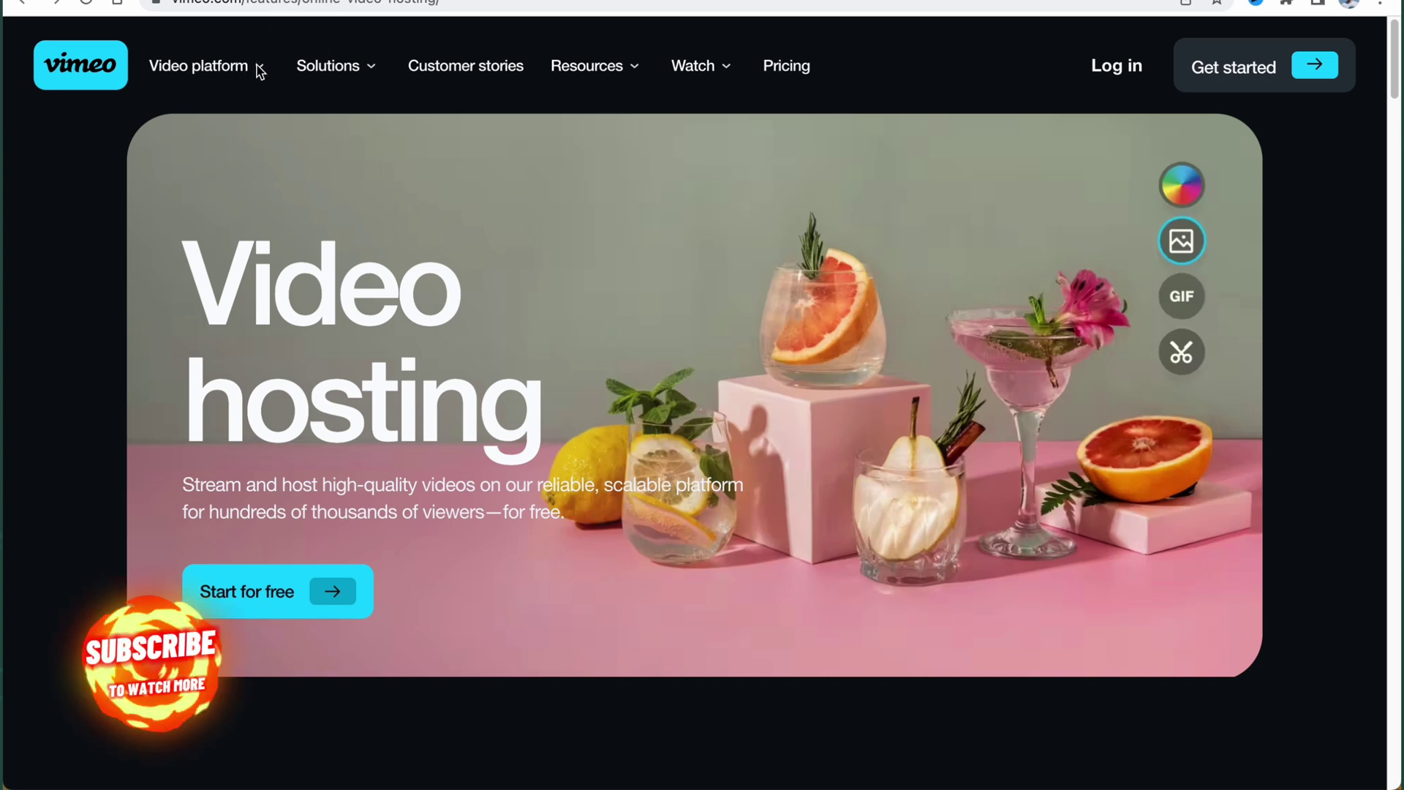
click(231, 71)
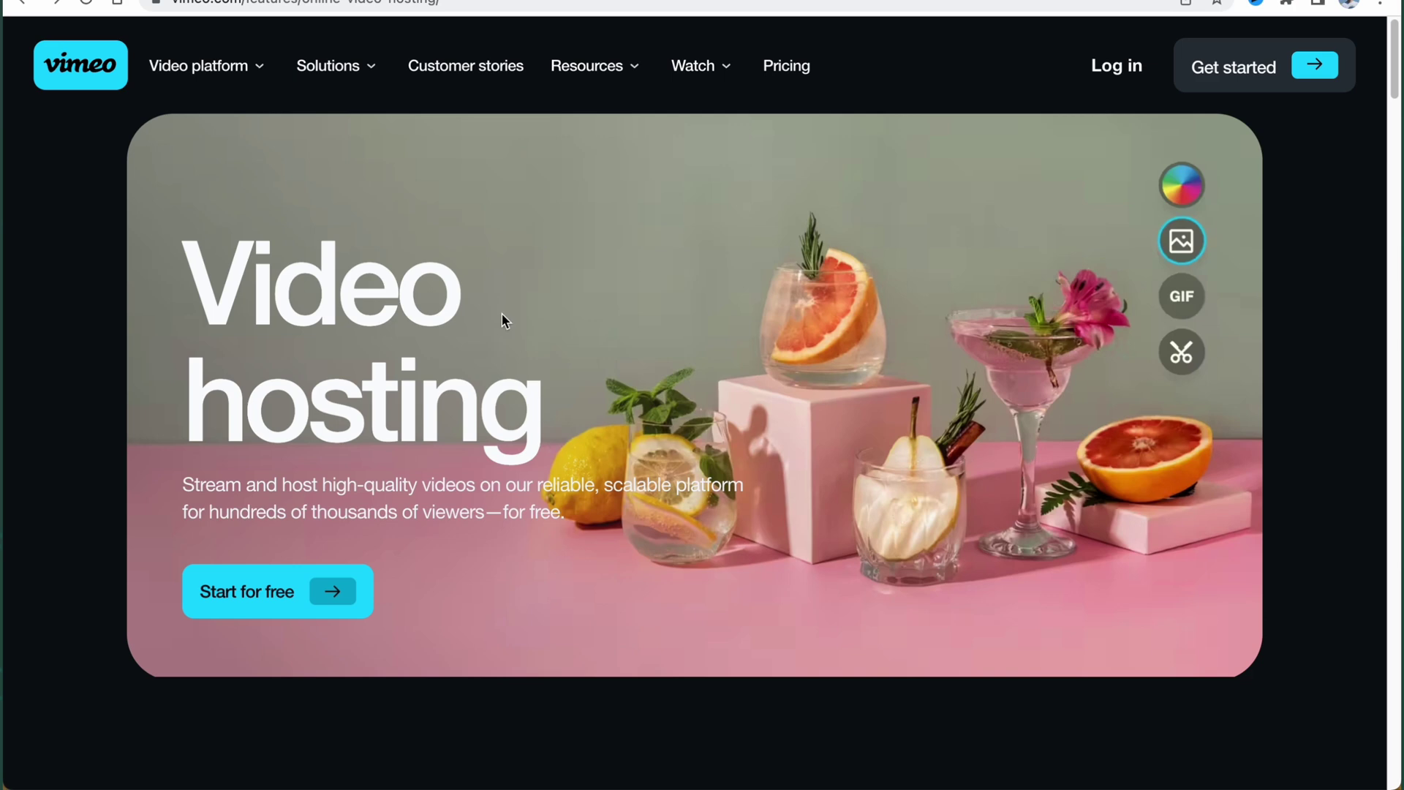
Look through the Solutions and the learning and help Resources menus.
scroll(504, 318, down, 3)
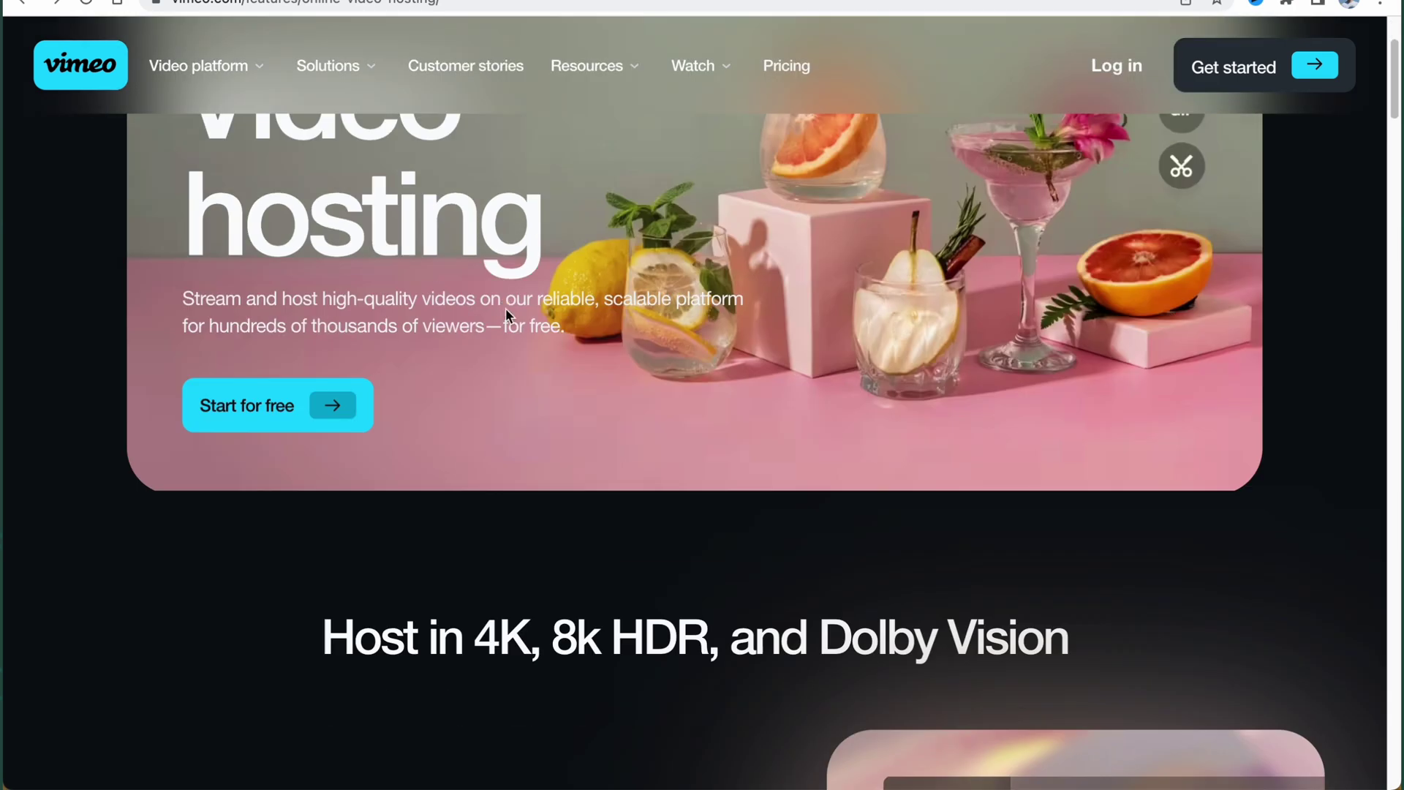
scroll(501, 269, up, 3)
click(360, 73)
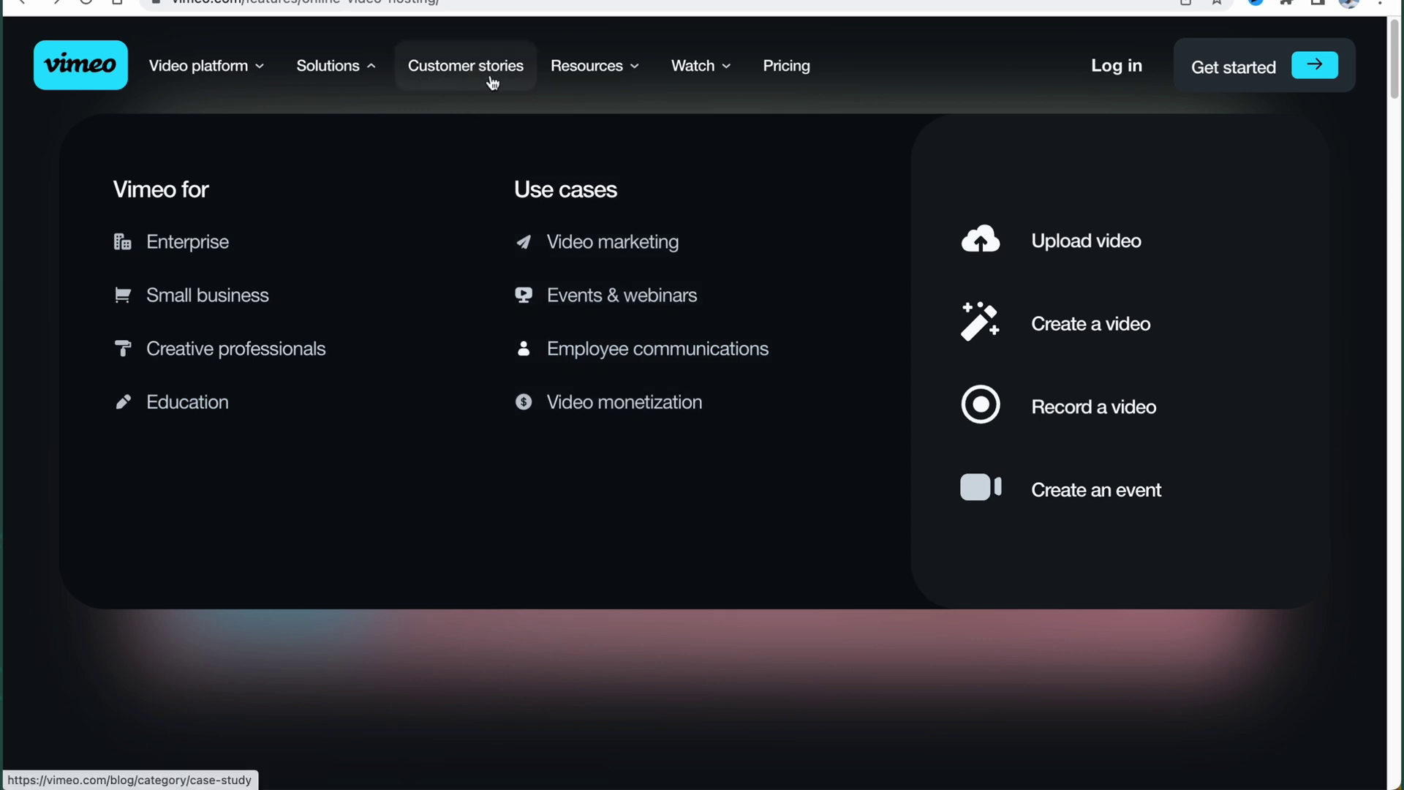
click(600, 78)
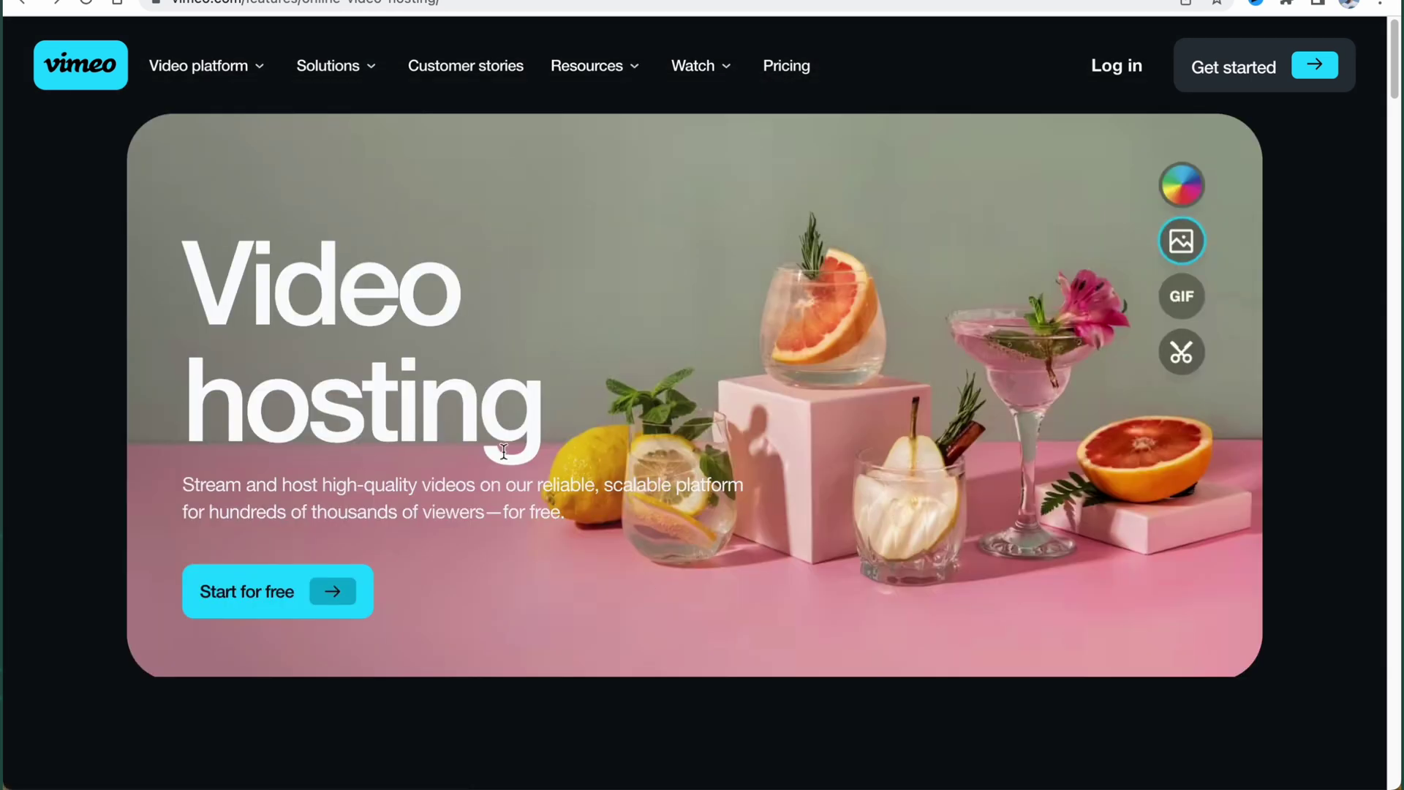
scroll(263, 592, down, 6)
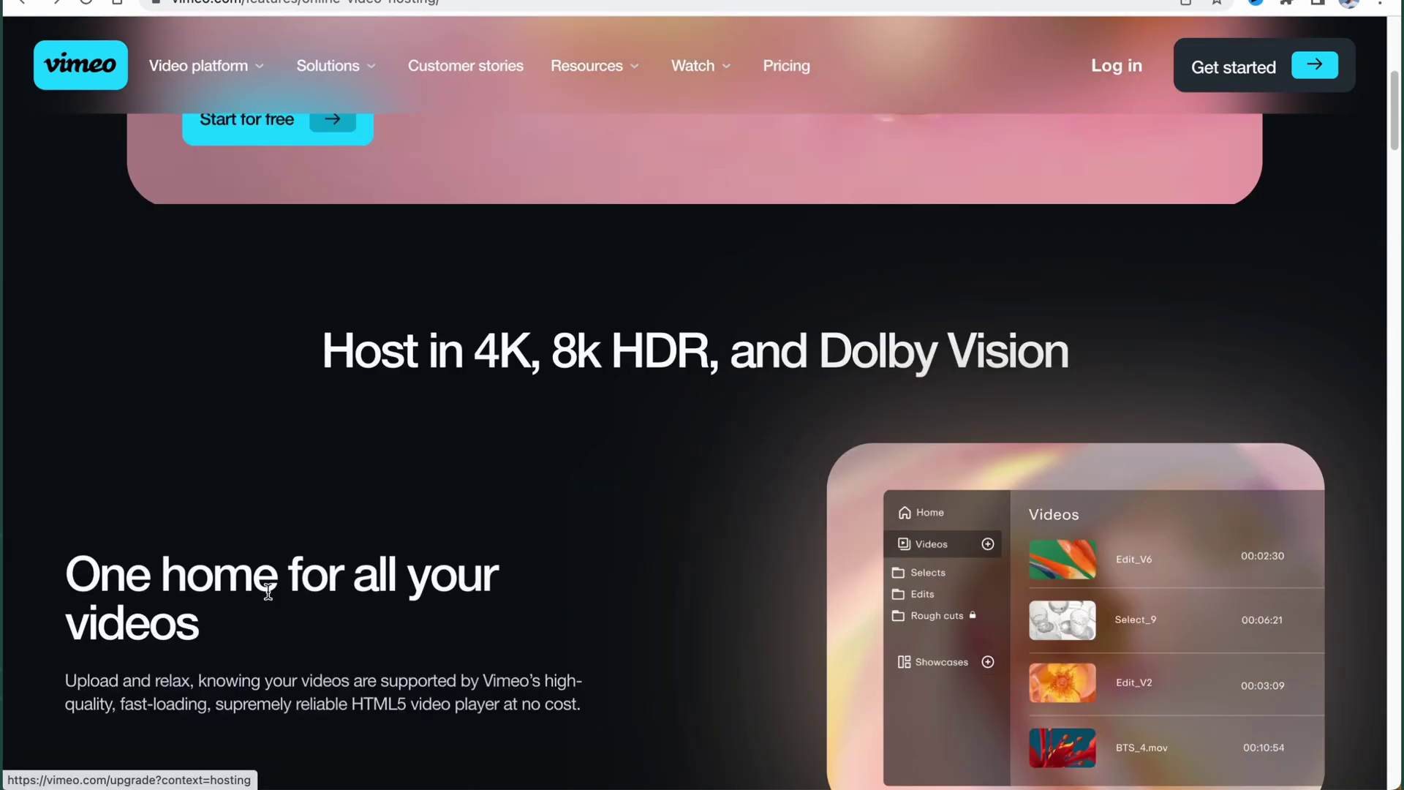
scroll(269, 593, up, 3)
Start for free and scroll through the Starter, Standard, Advanced and Enterprise plan comparison.
click(304, 361)
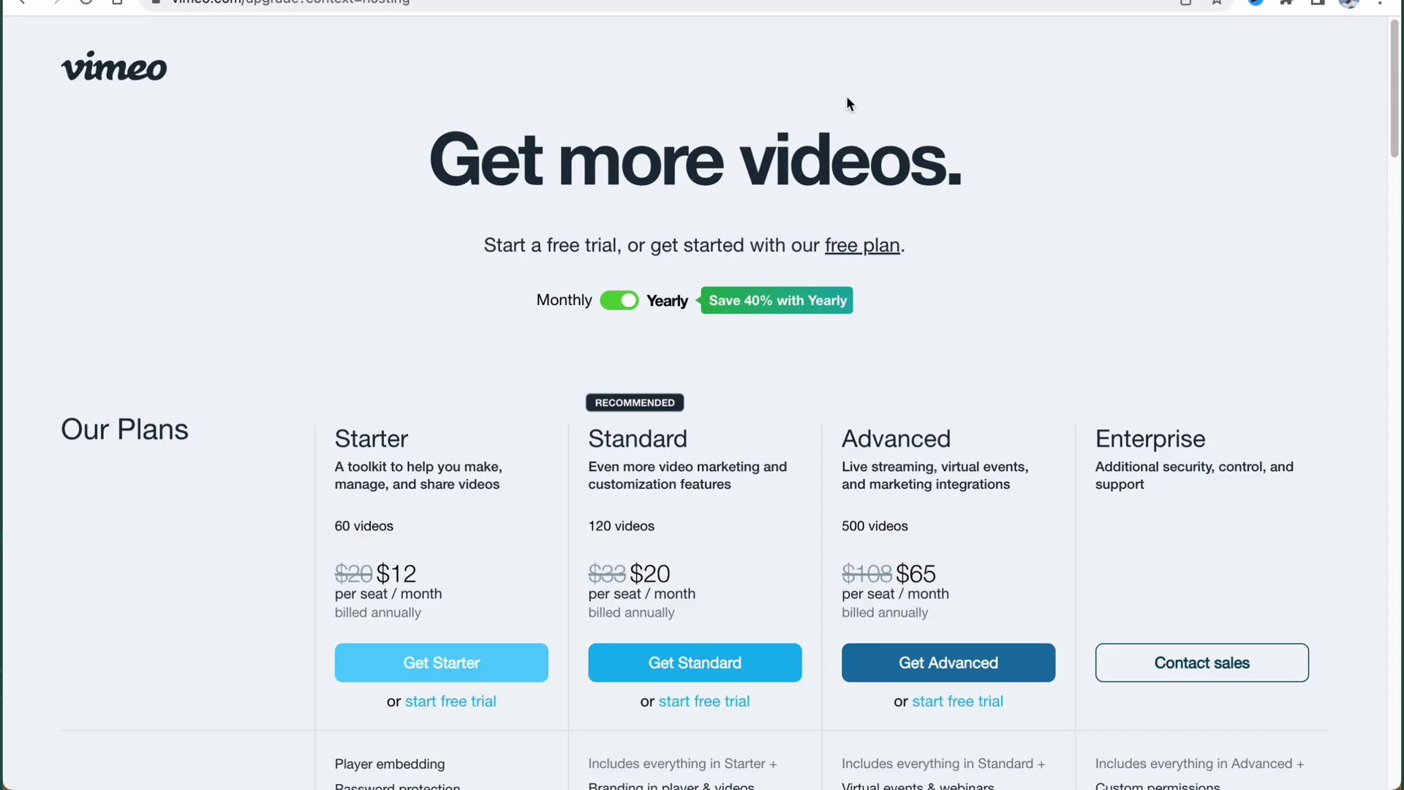
scroll(1002, 579, down, 8)
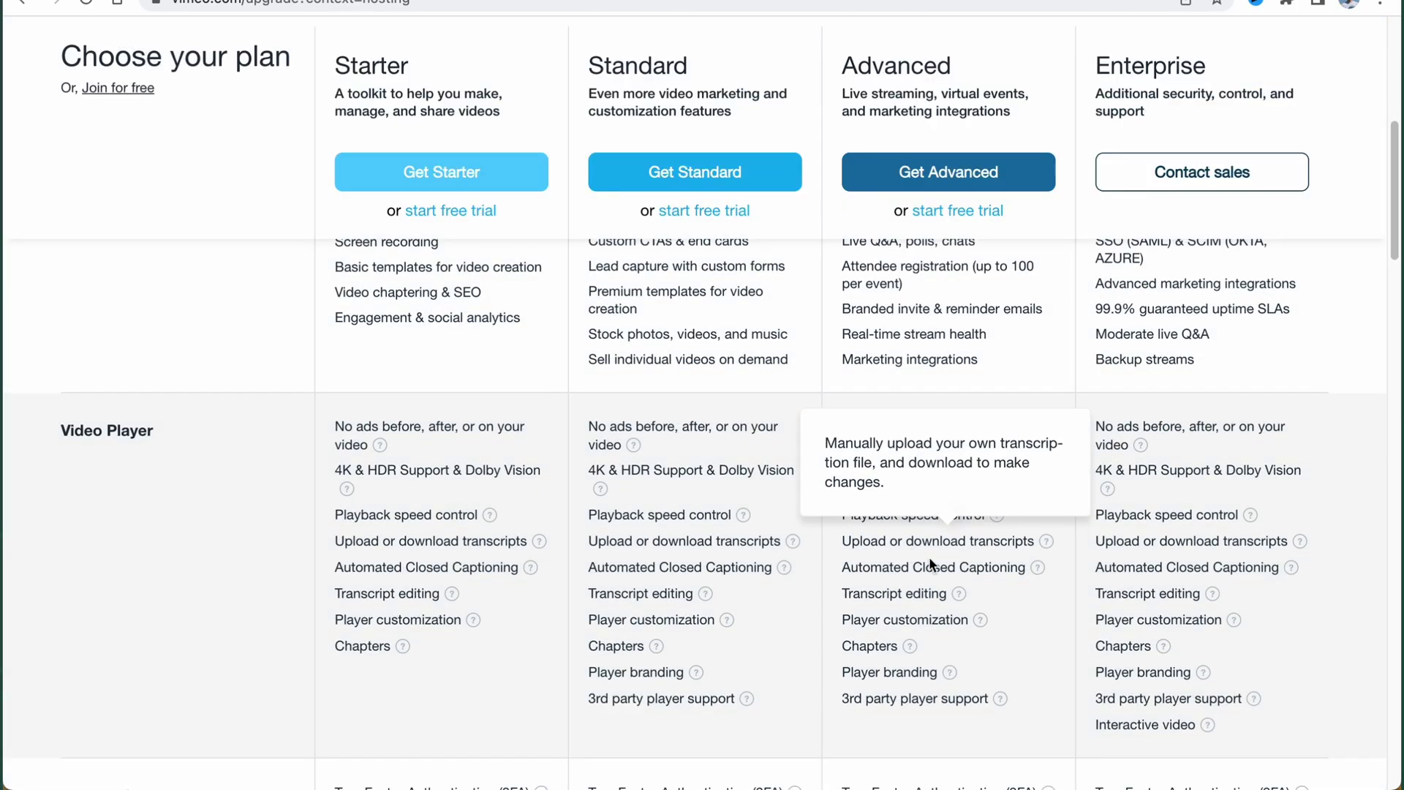
scroll(1086, 436, up, 7)
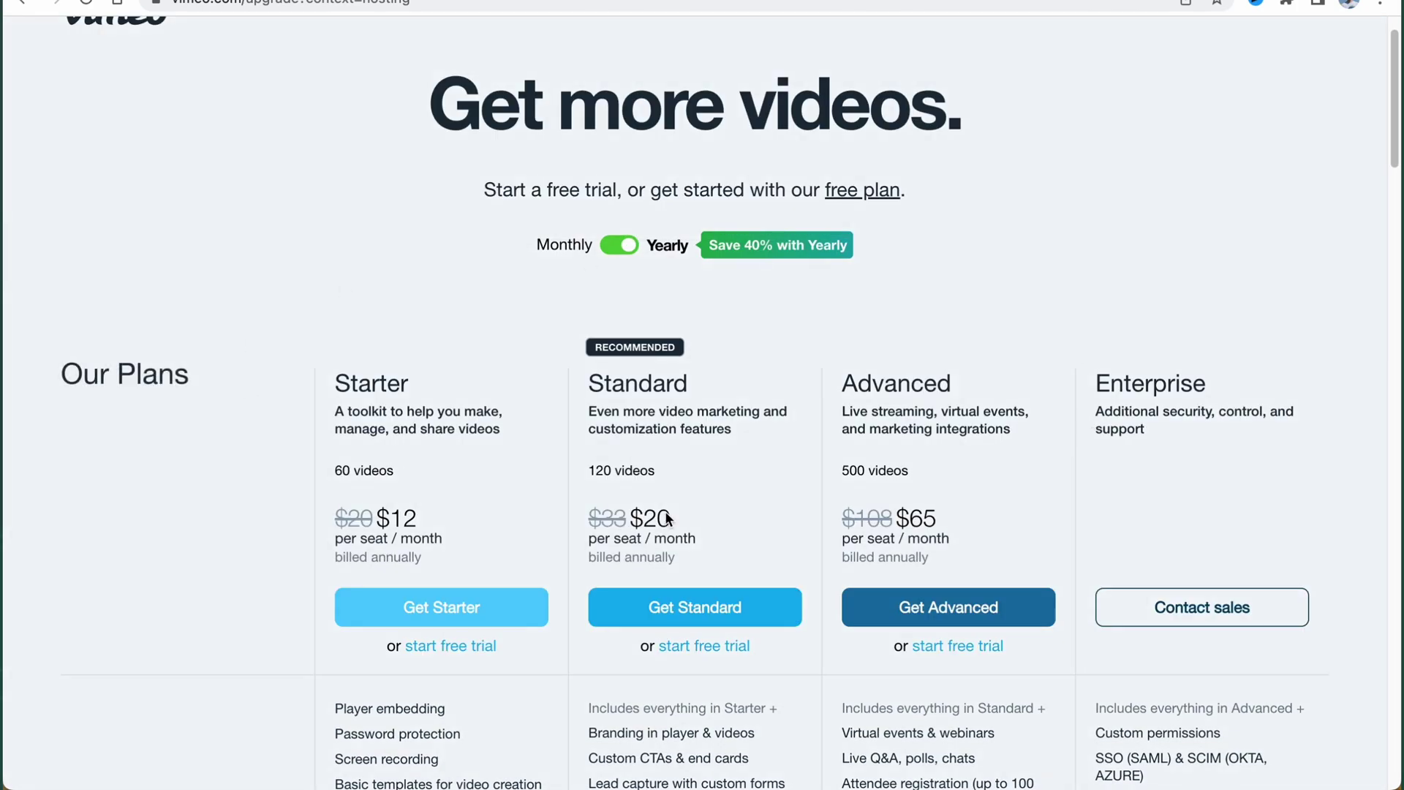
scroll(687, 519, down, 11)
scroll(708, 518, up, 7)
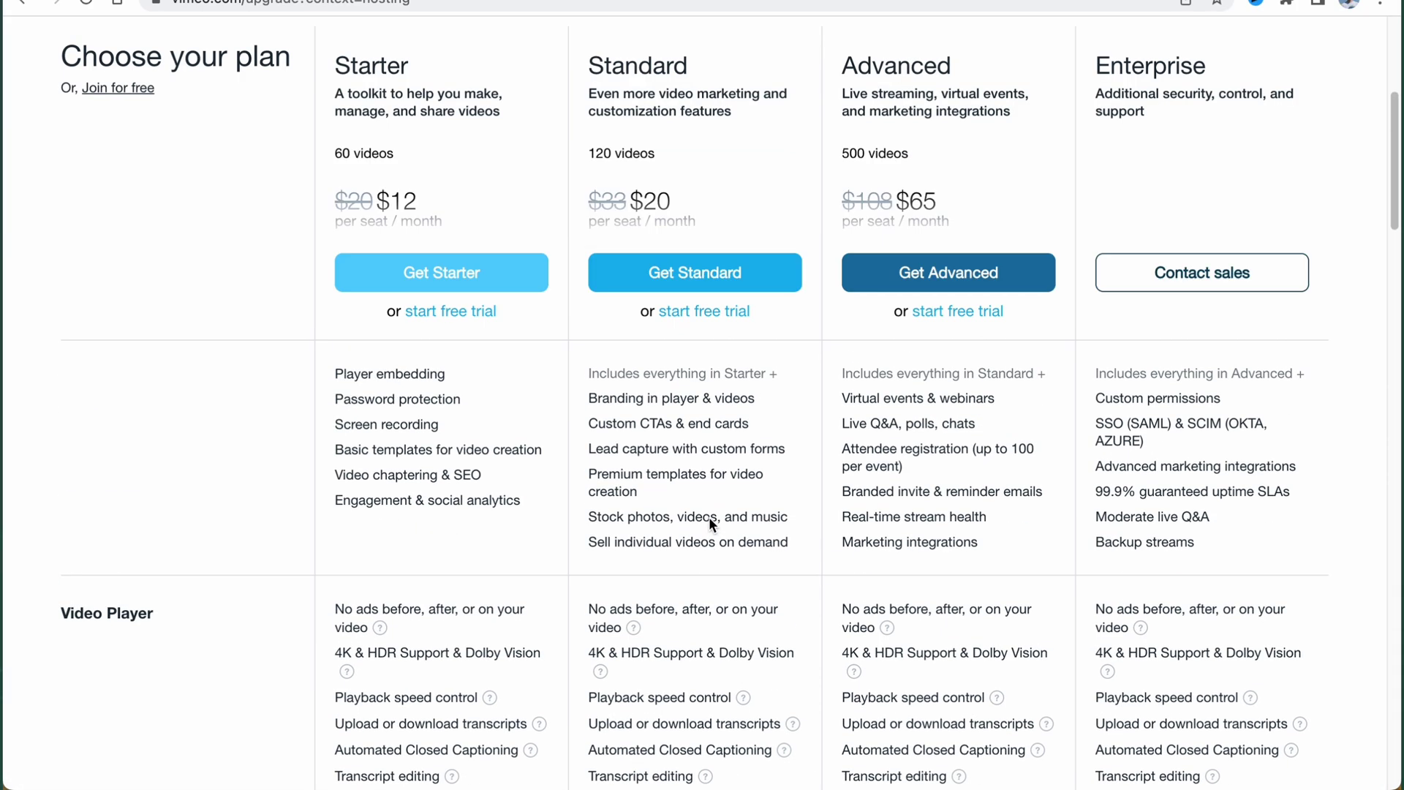
scroll(707, 520, down, 12)
scroll(705, 525, up, 16)
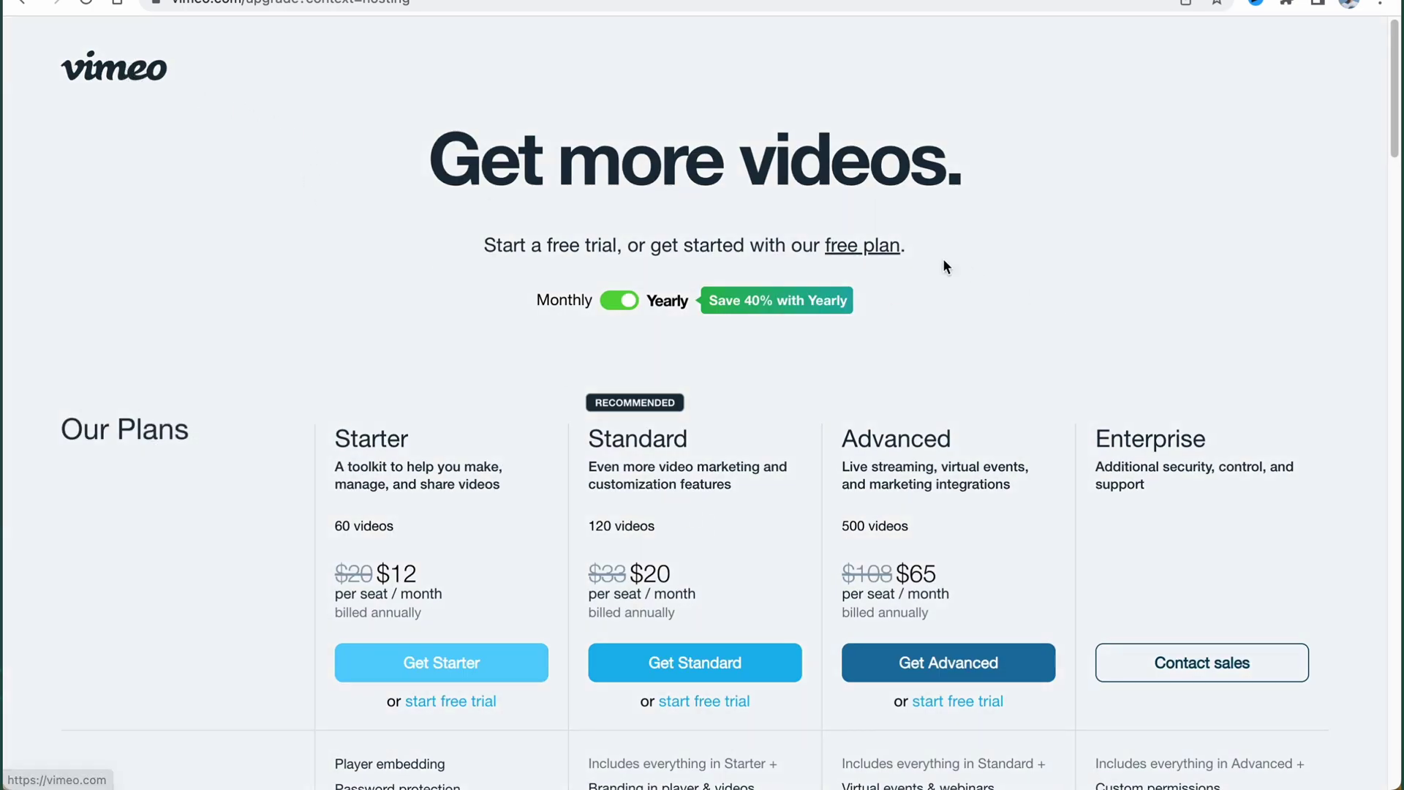
Join the free plan with Google, choosing the Google account to sign up.
click(857, 246)
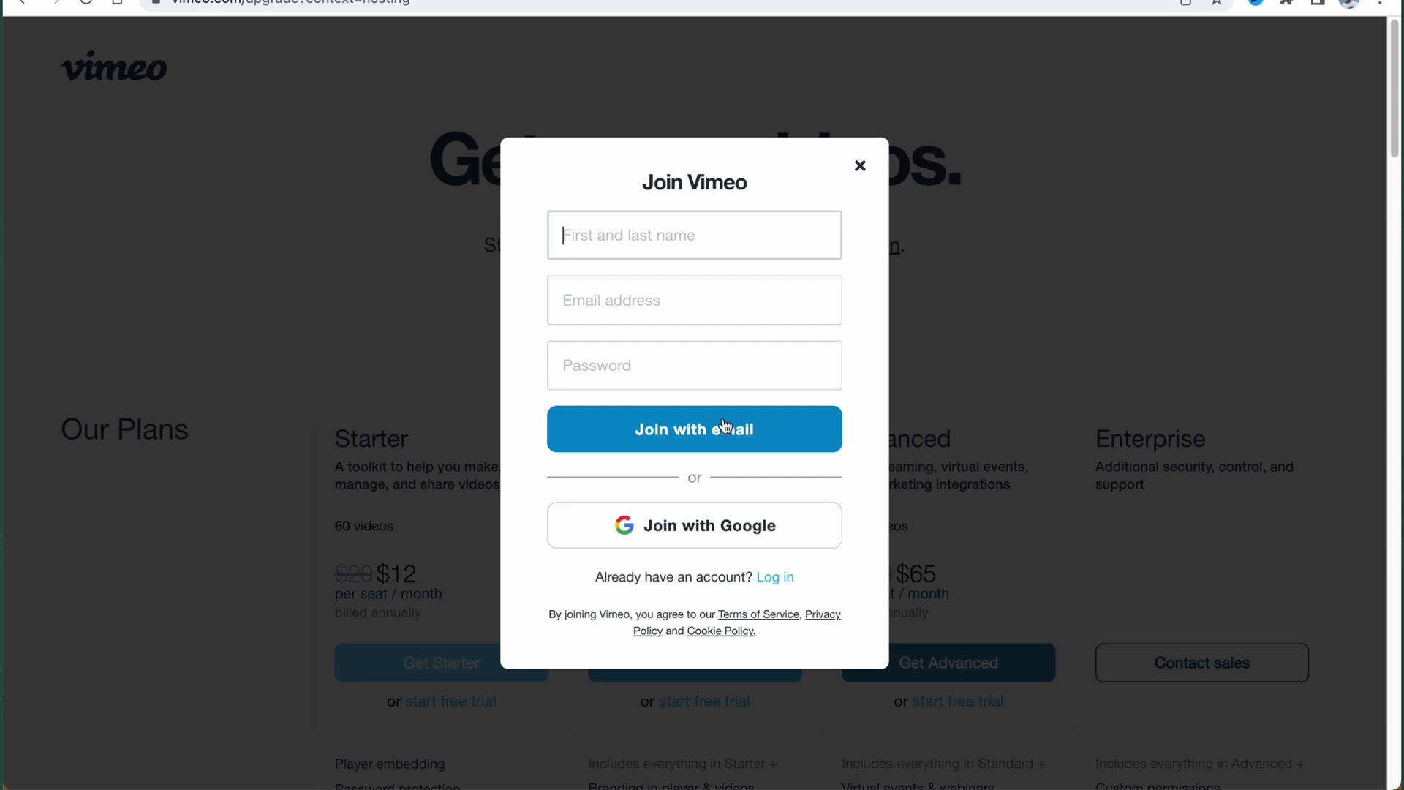
click(695, 526)
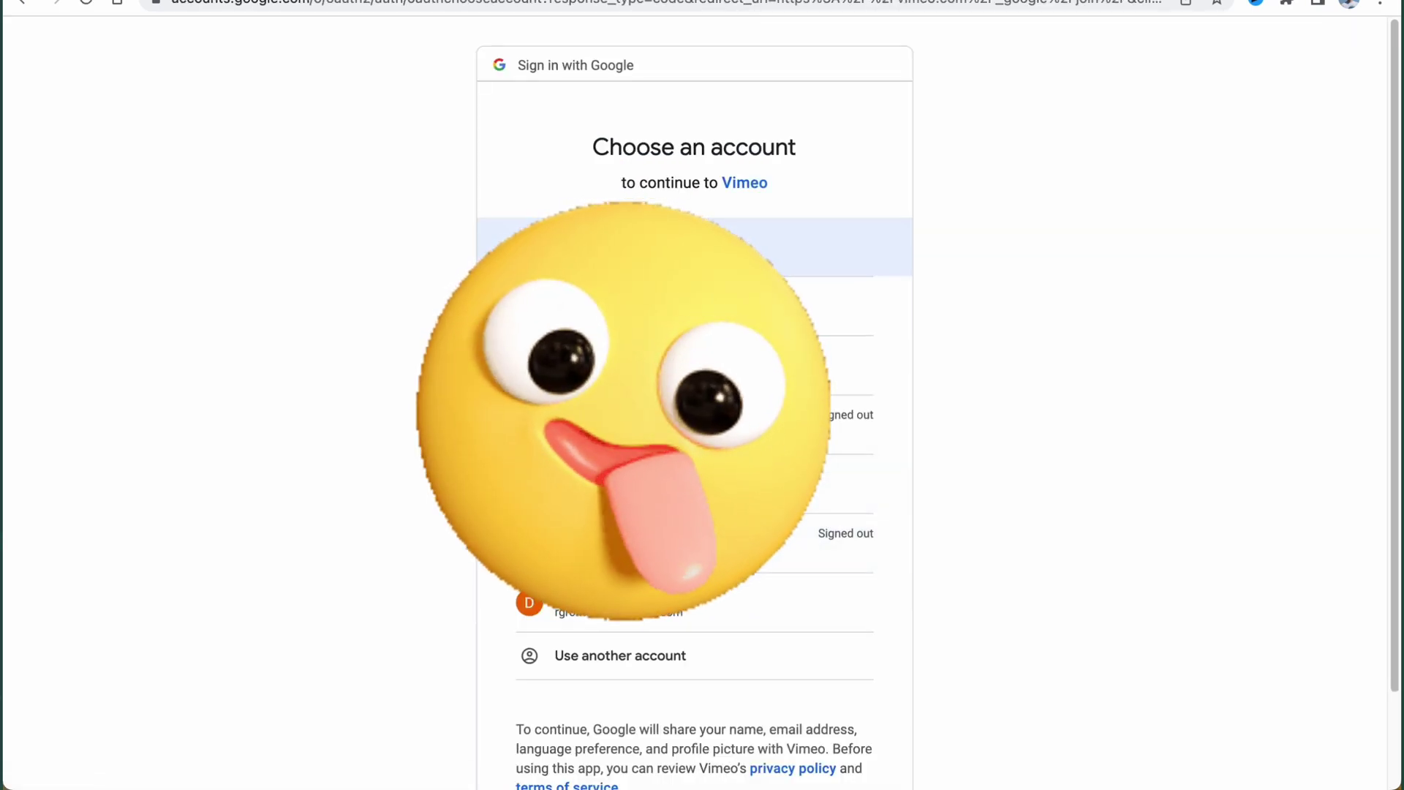
click(658, 241)
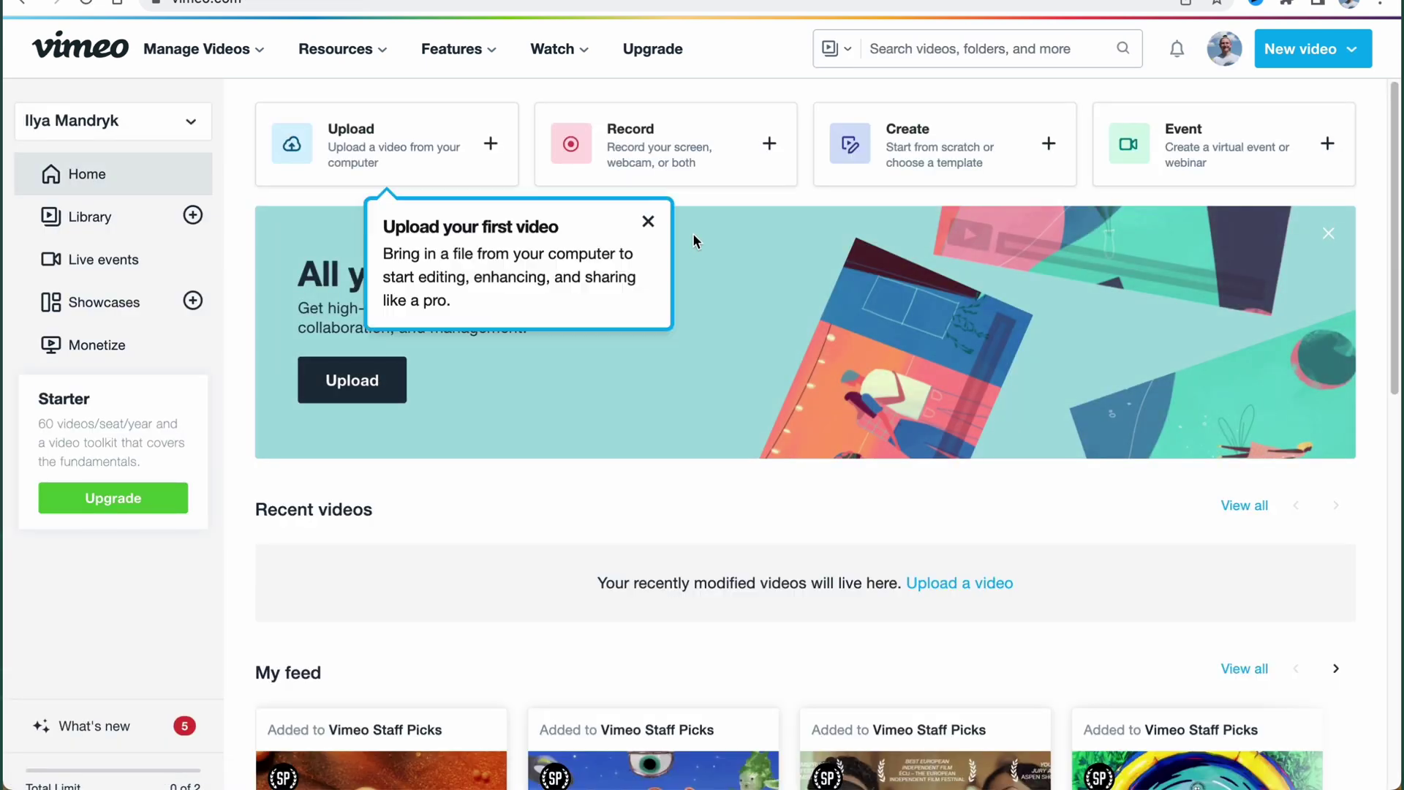
Close the 'Upload your first video' popover on the new account's home dashboard.
click(648, 222)
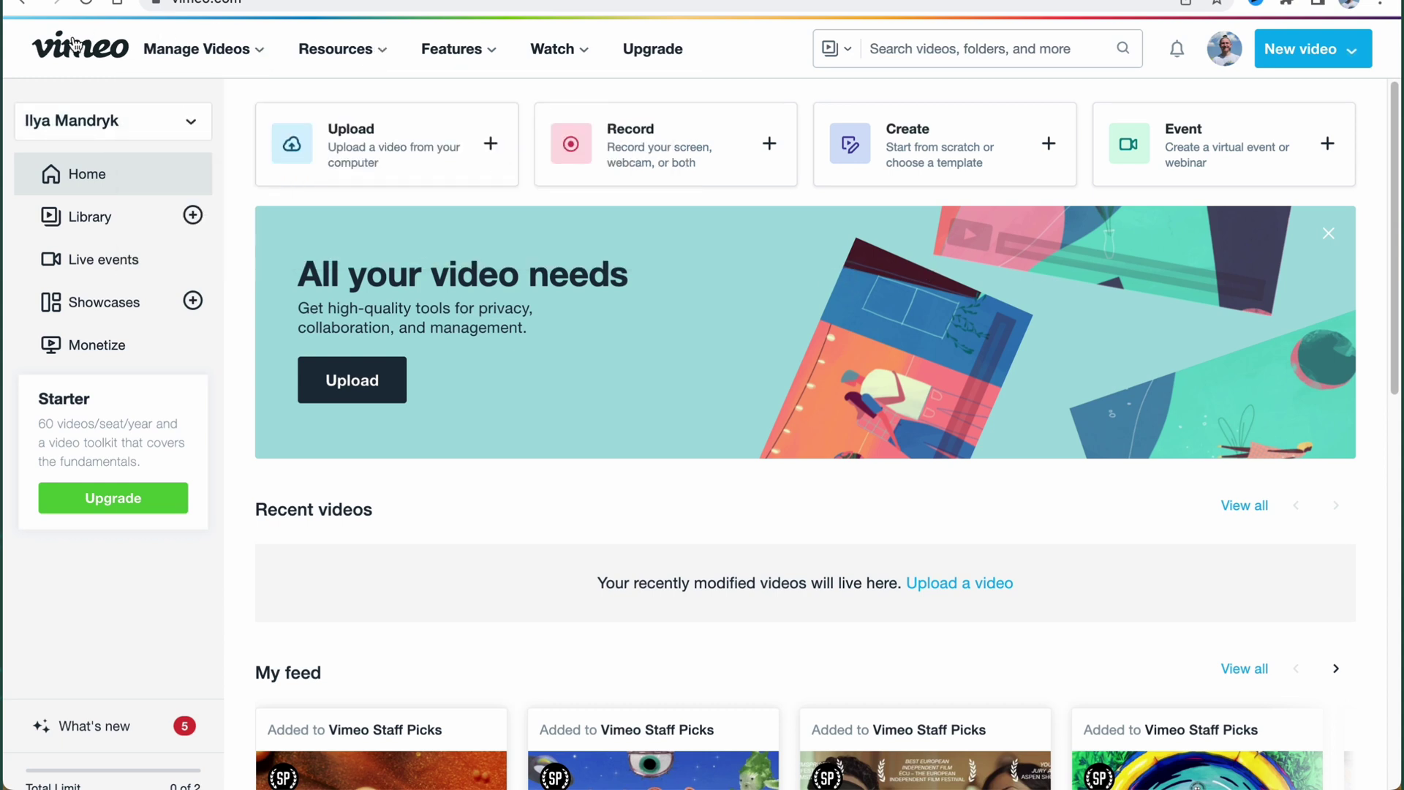
mouse_move(235, 46)
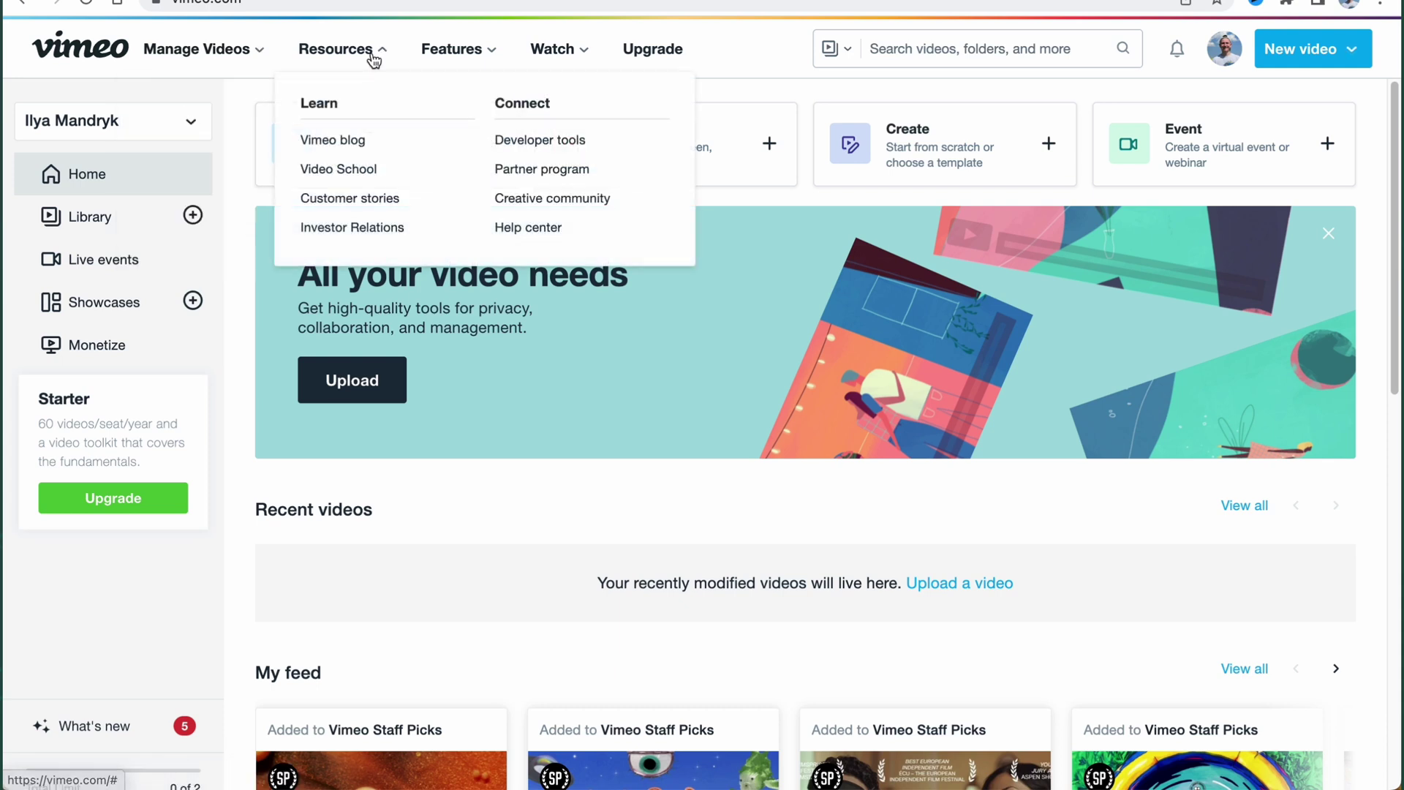
mouse_move(355, 53)
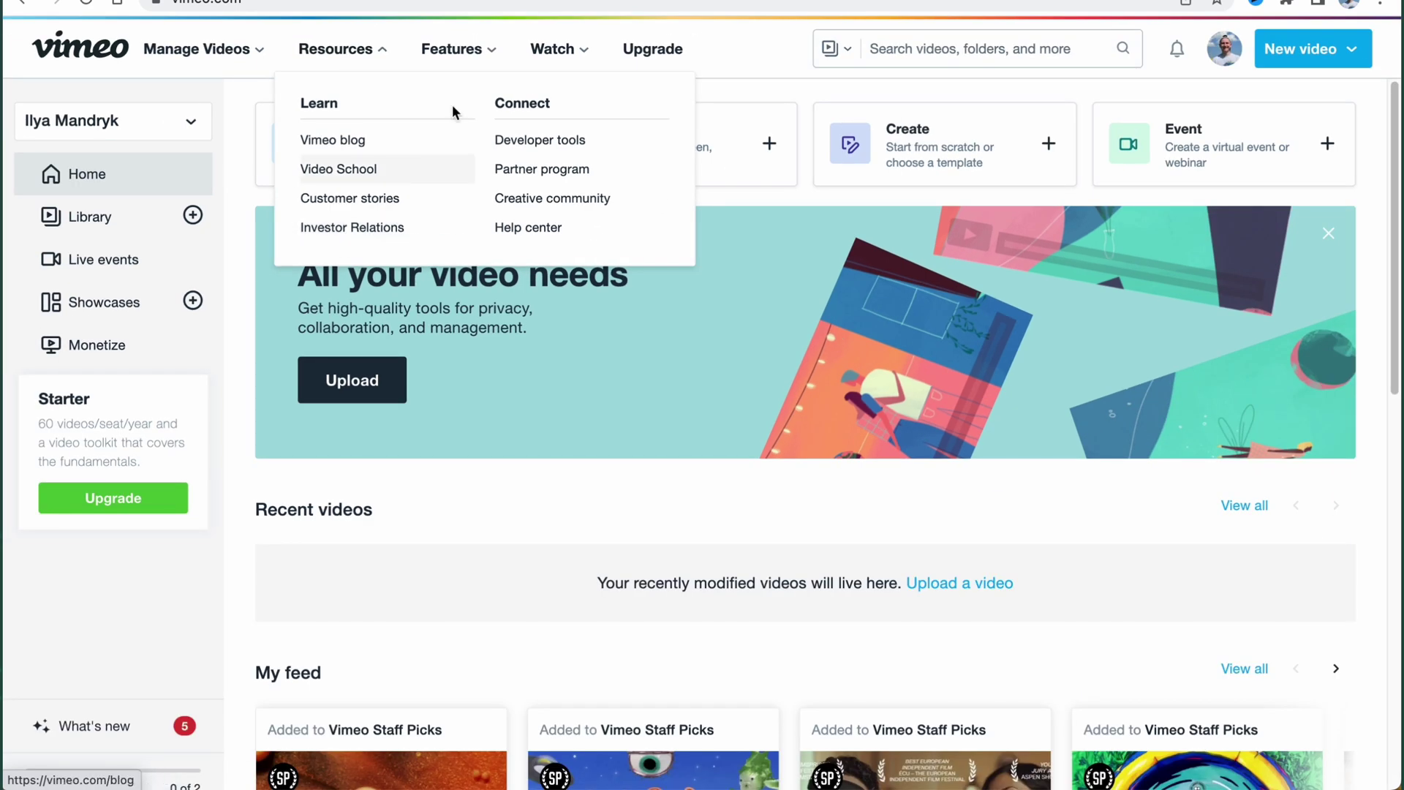
mouse_move(515, 23)
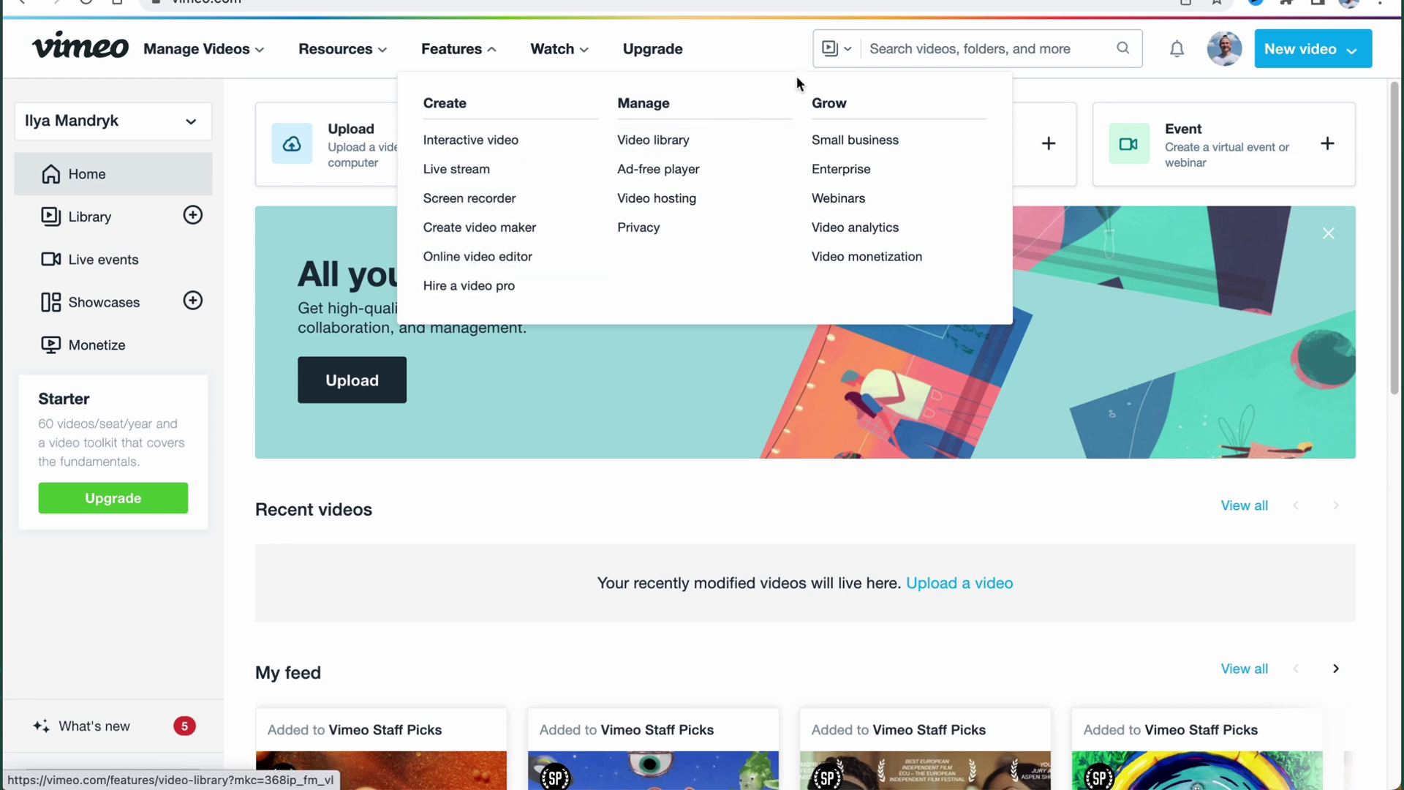
mouse_move(568, 60)
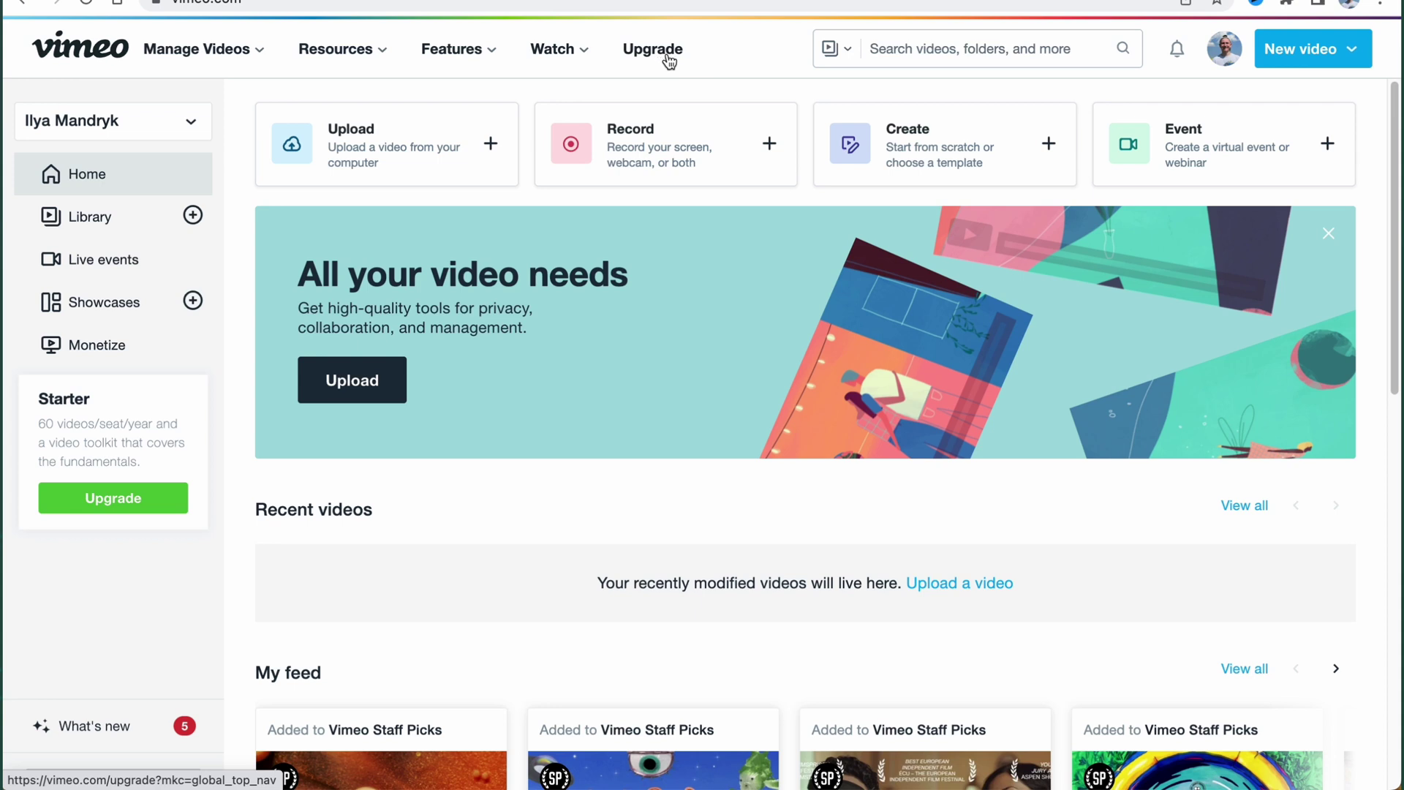
click(1331, 50)
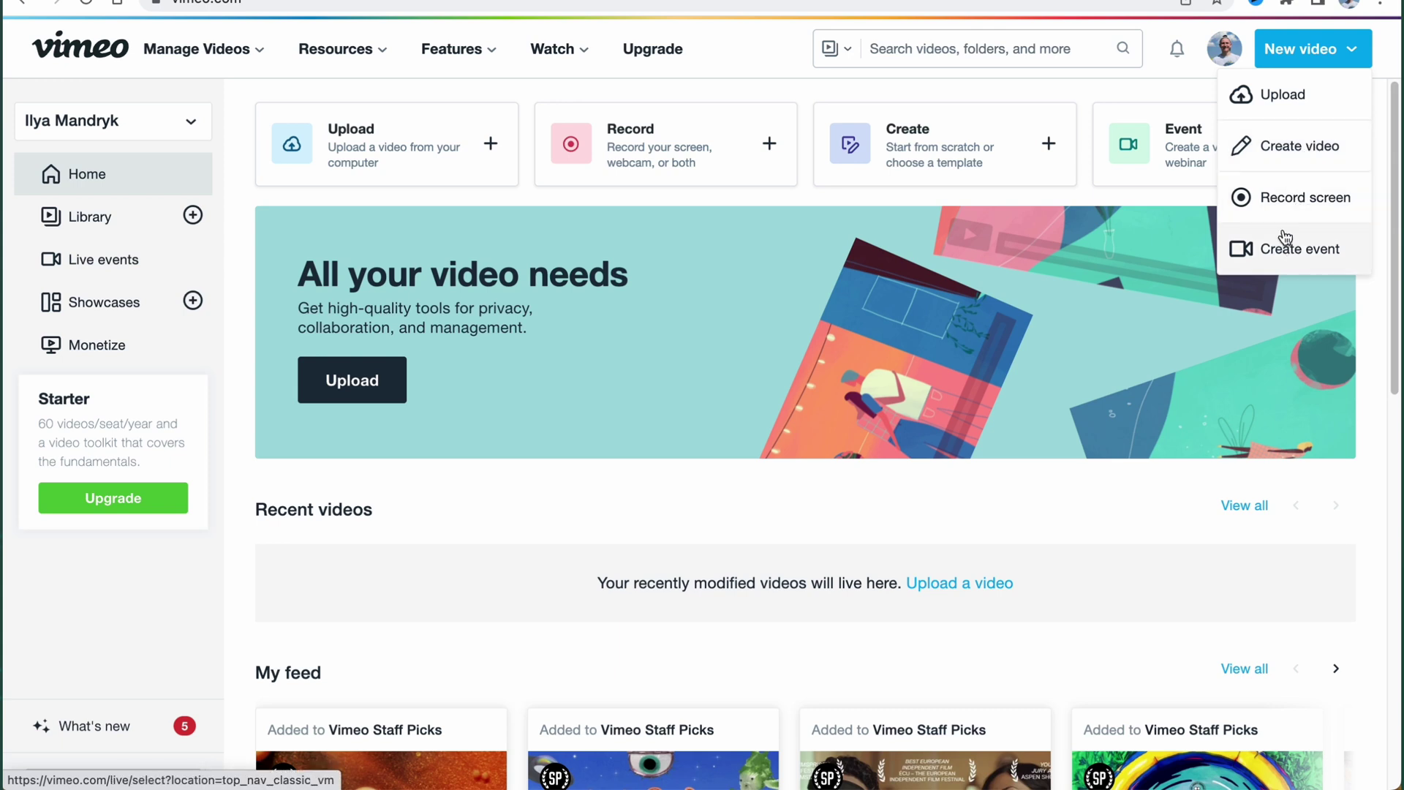
mouse_move(1222, 49)
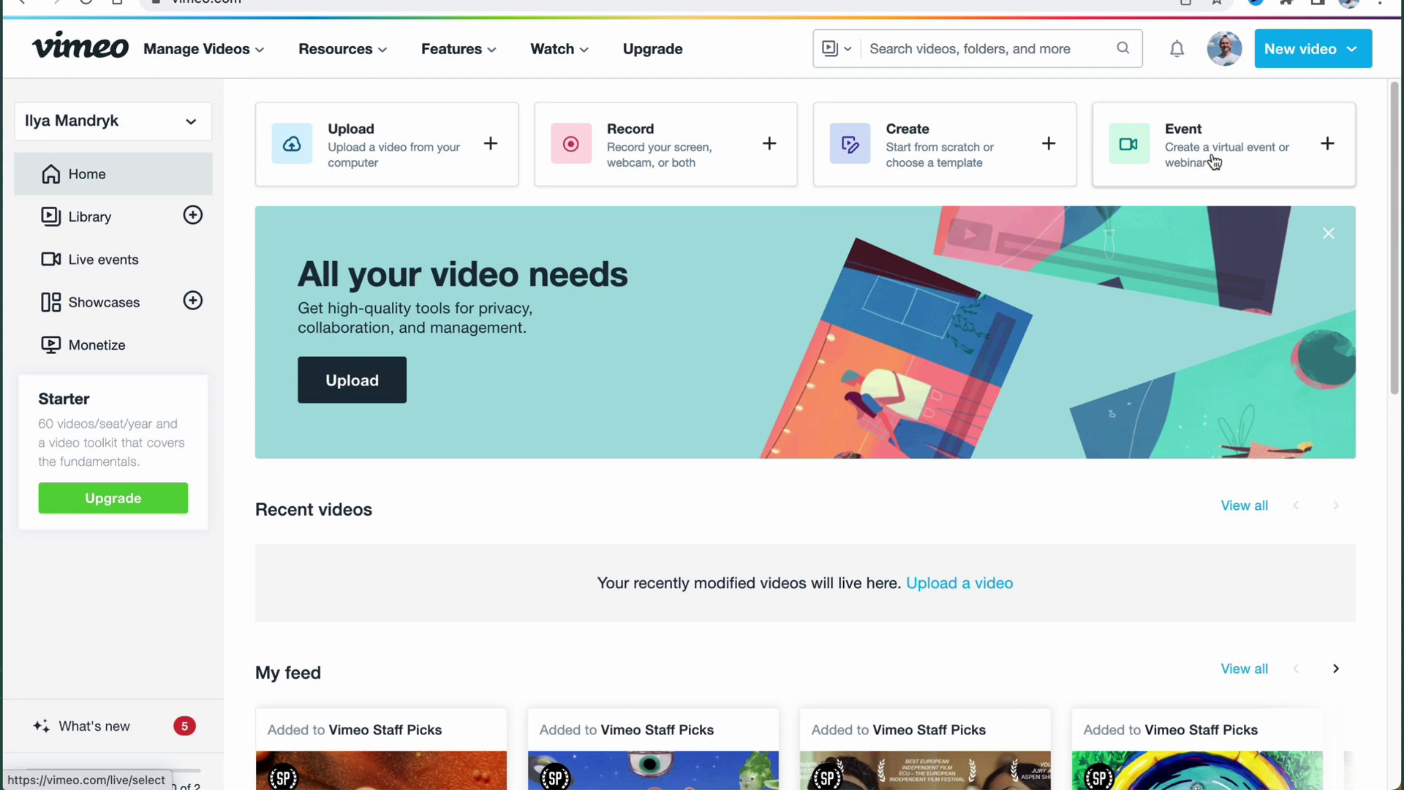
Start a new video from a template and filter the gallery to Free templates.
click(954, 162)
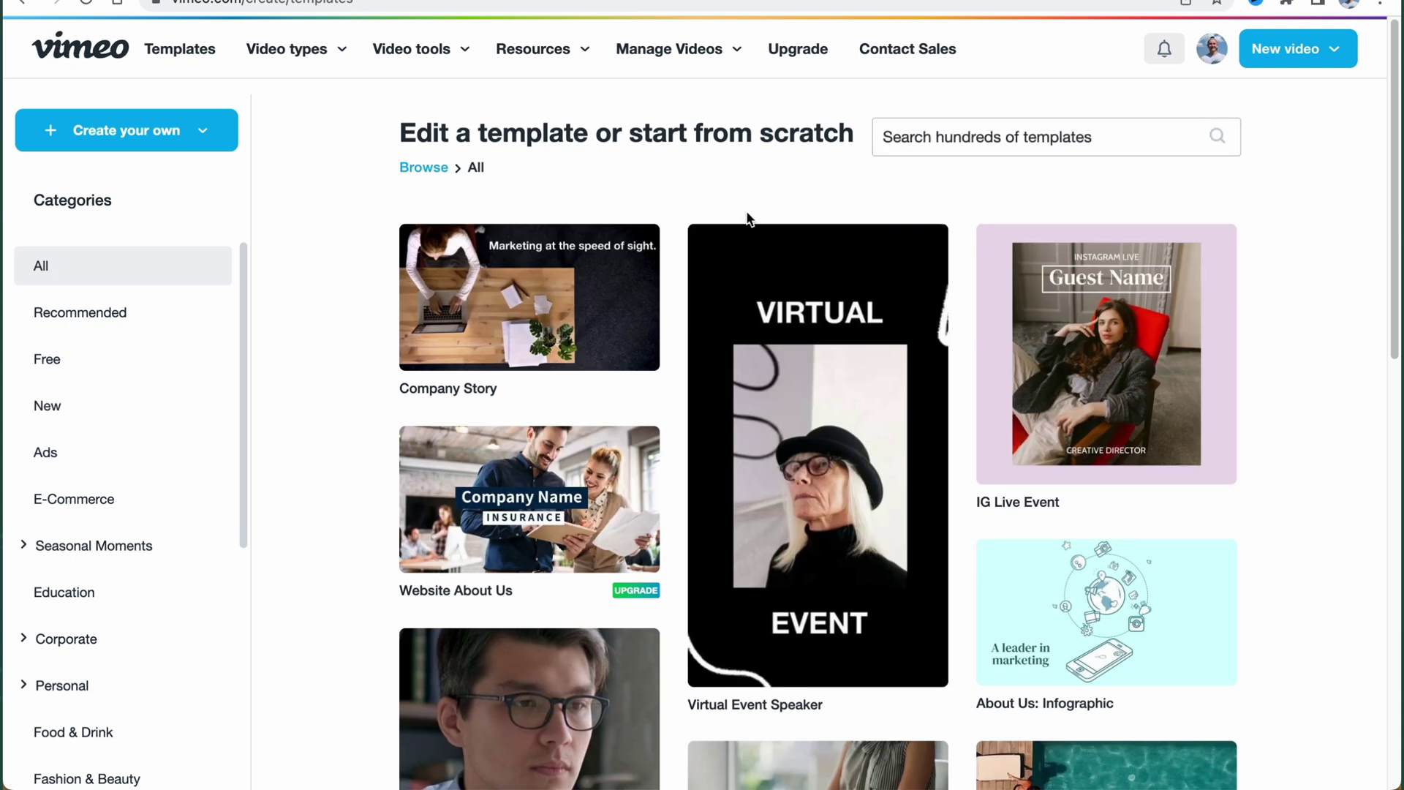
mouse_move(621, 241)
scroll(690, 261, down, 2)
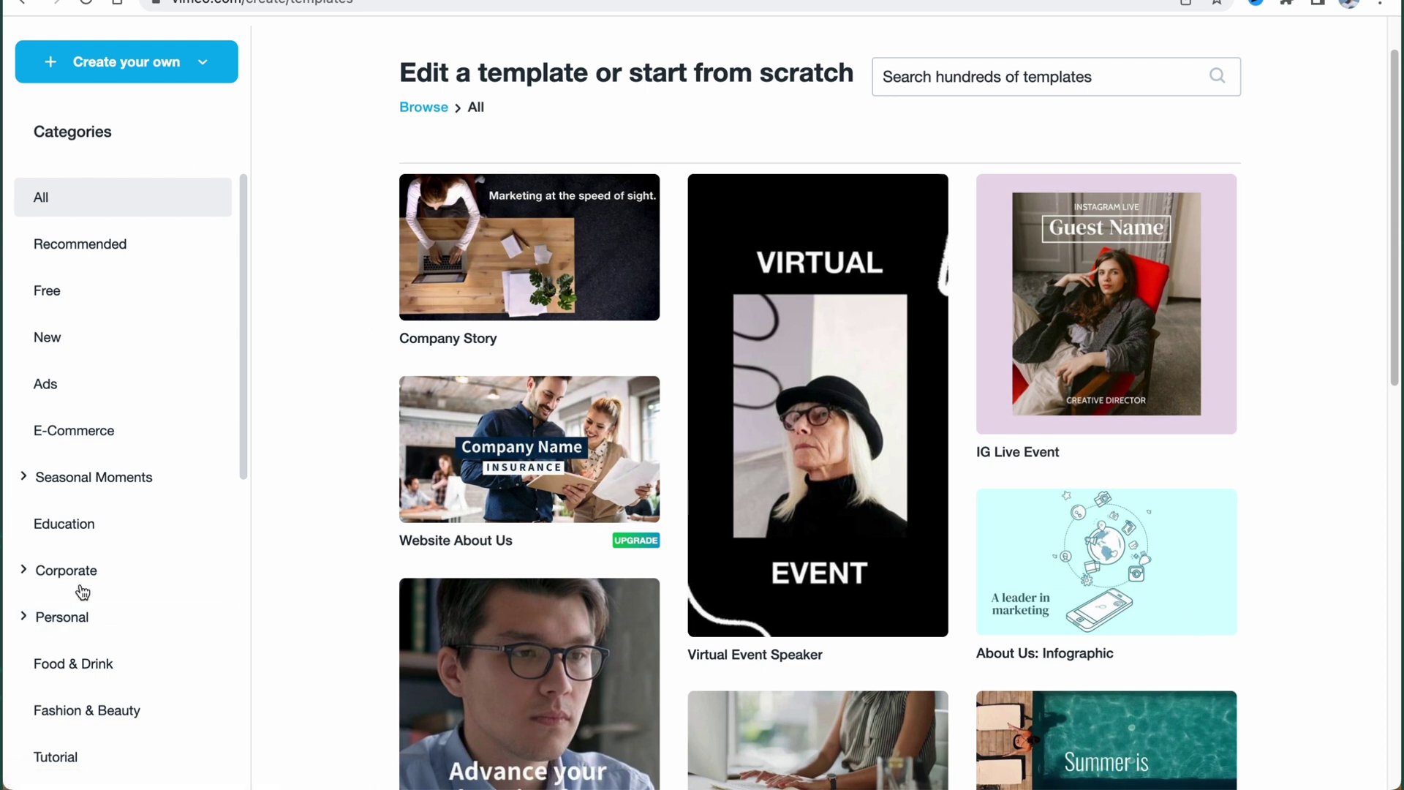
click(69, 292)
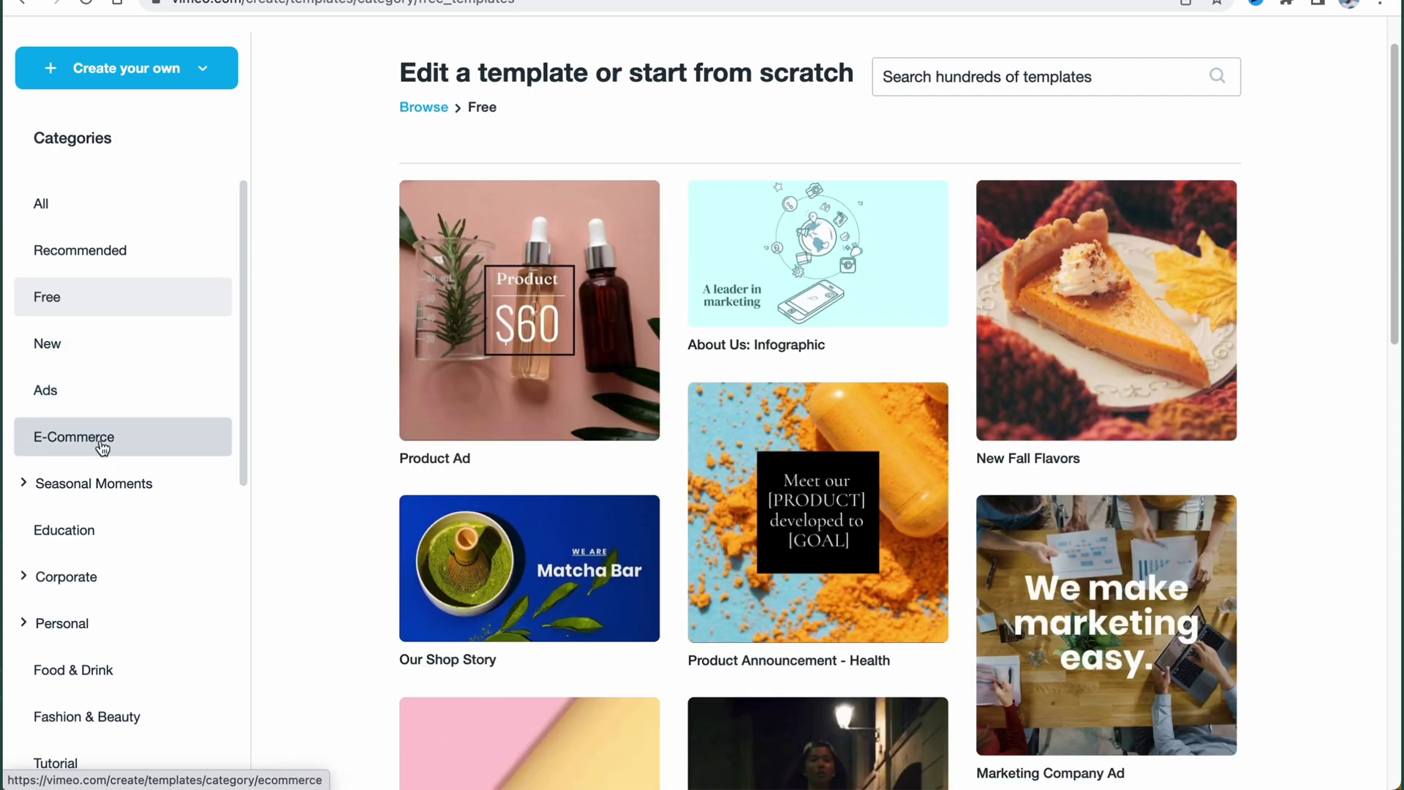
Filter the template gallery to the E-Commerce category instead.
scroll(95, 439, down, 4)
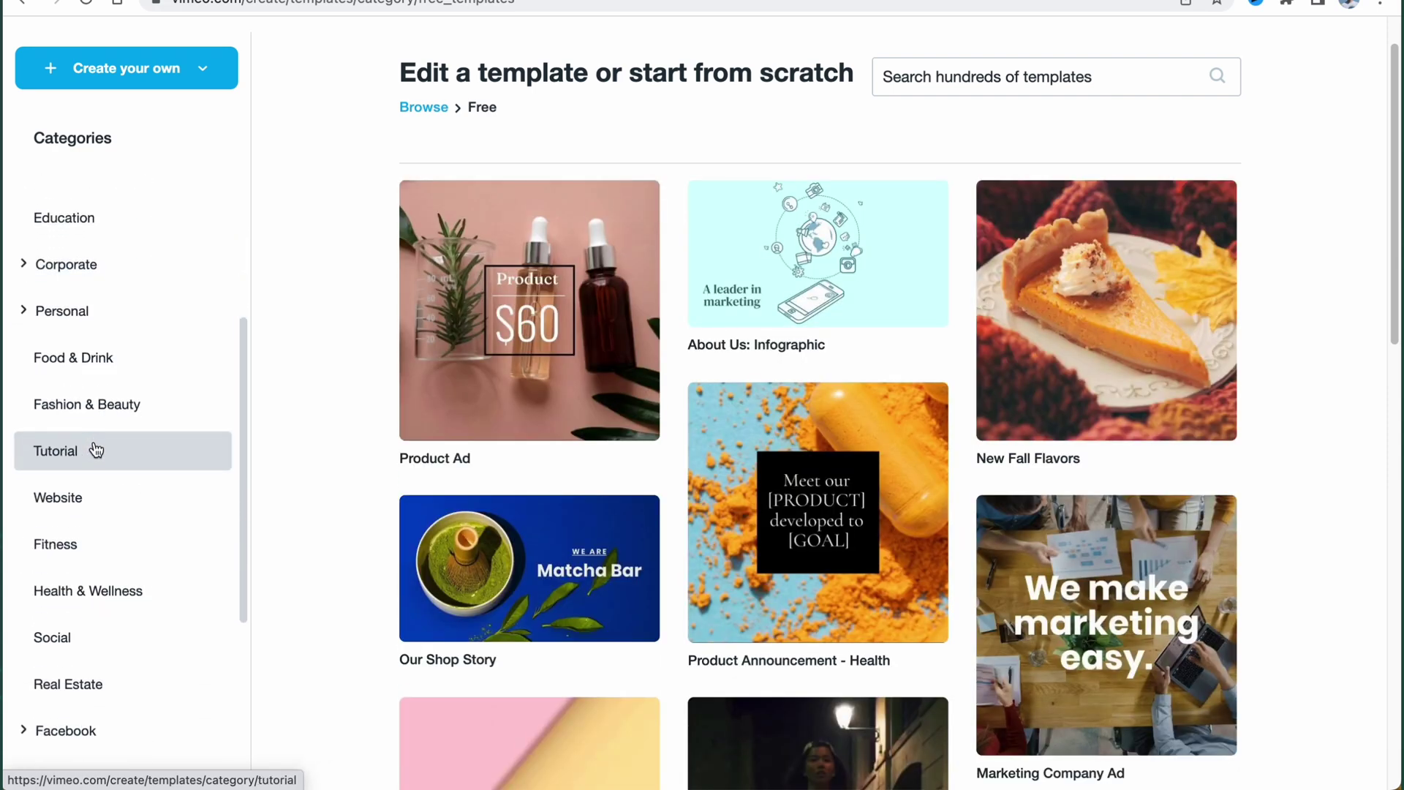
scroll(94, 446, down, 1)
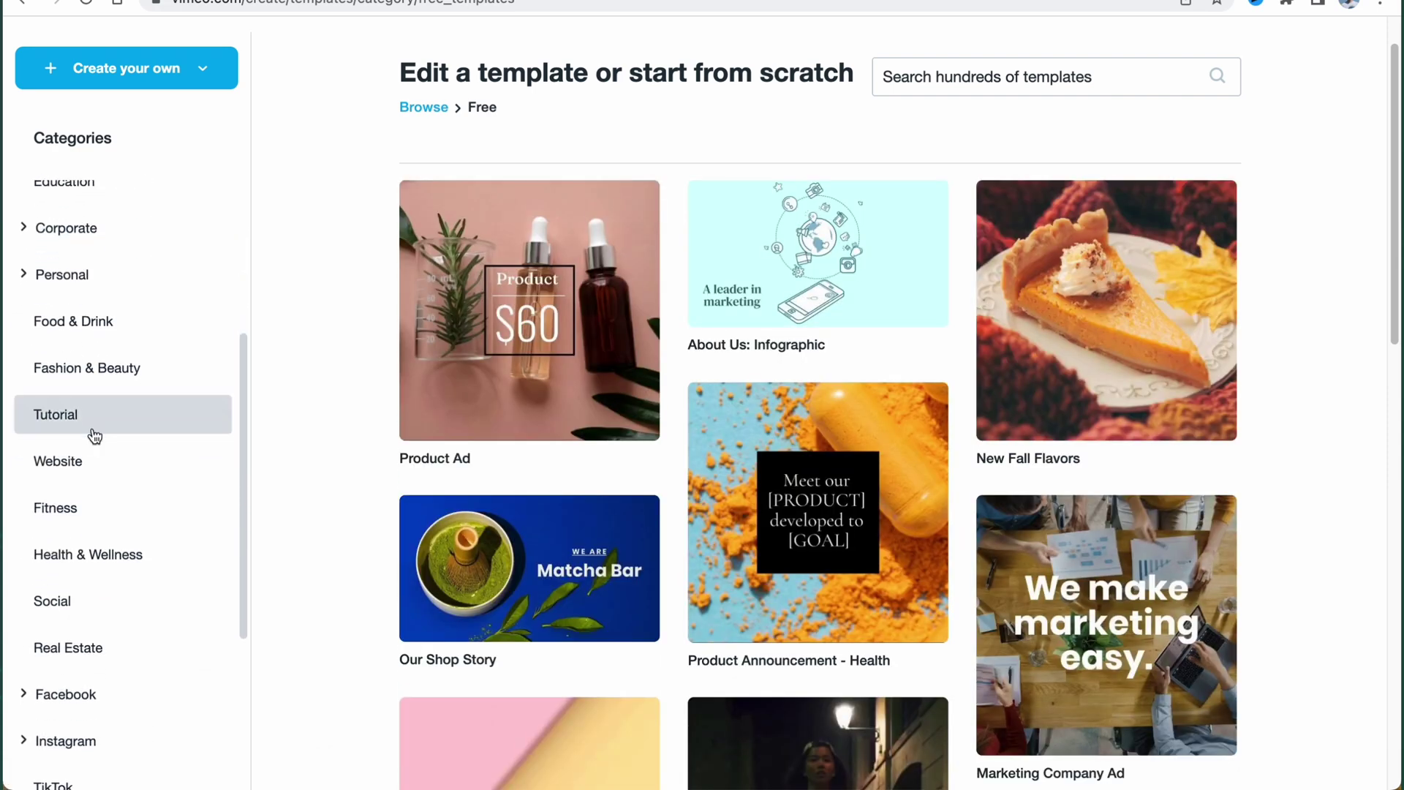
scroll(95, 432, up, 5)
click(98, 326)
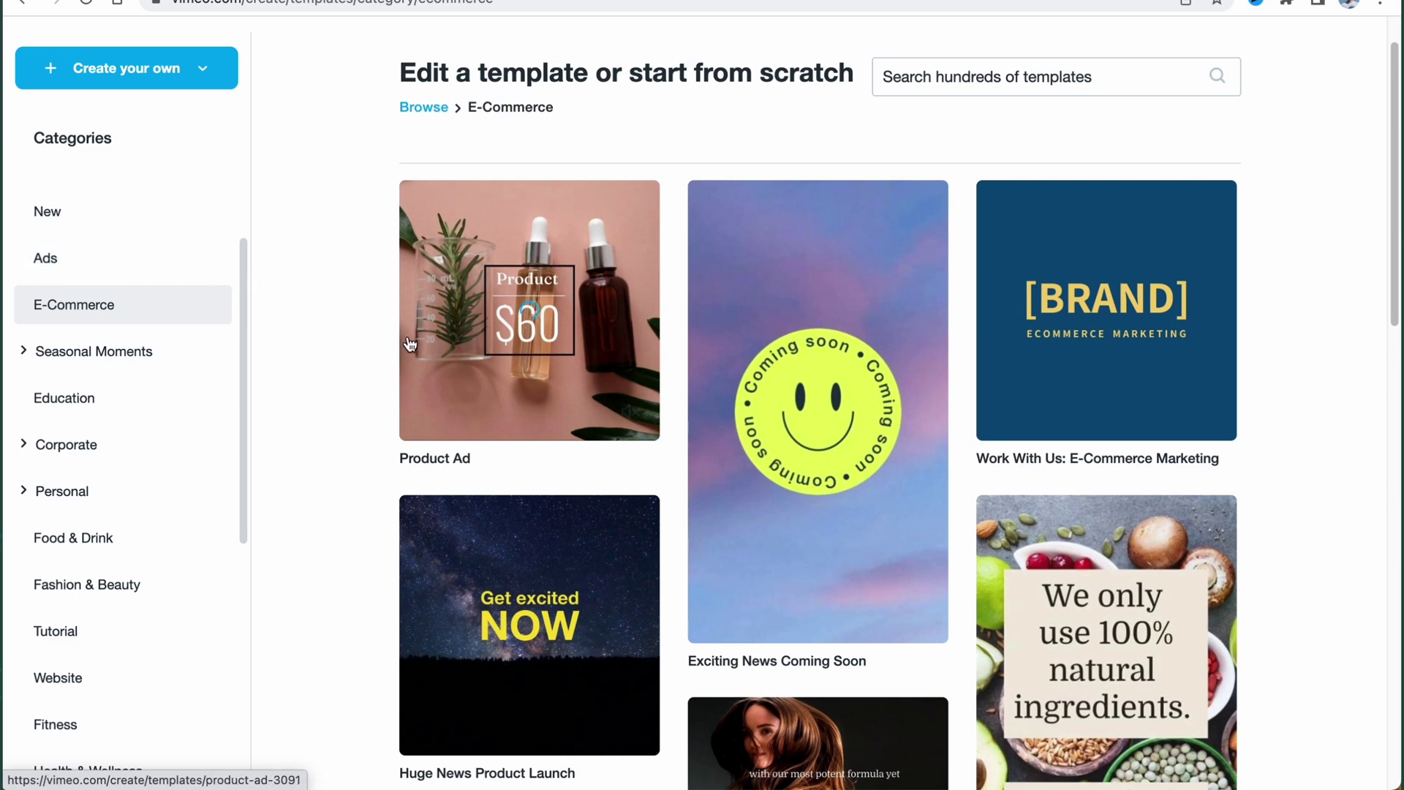
scroll(702, 410, down, 2)
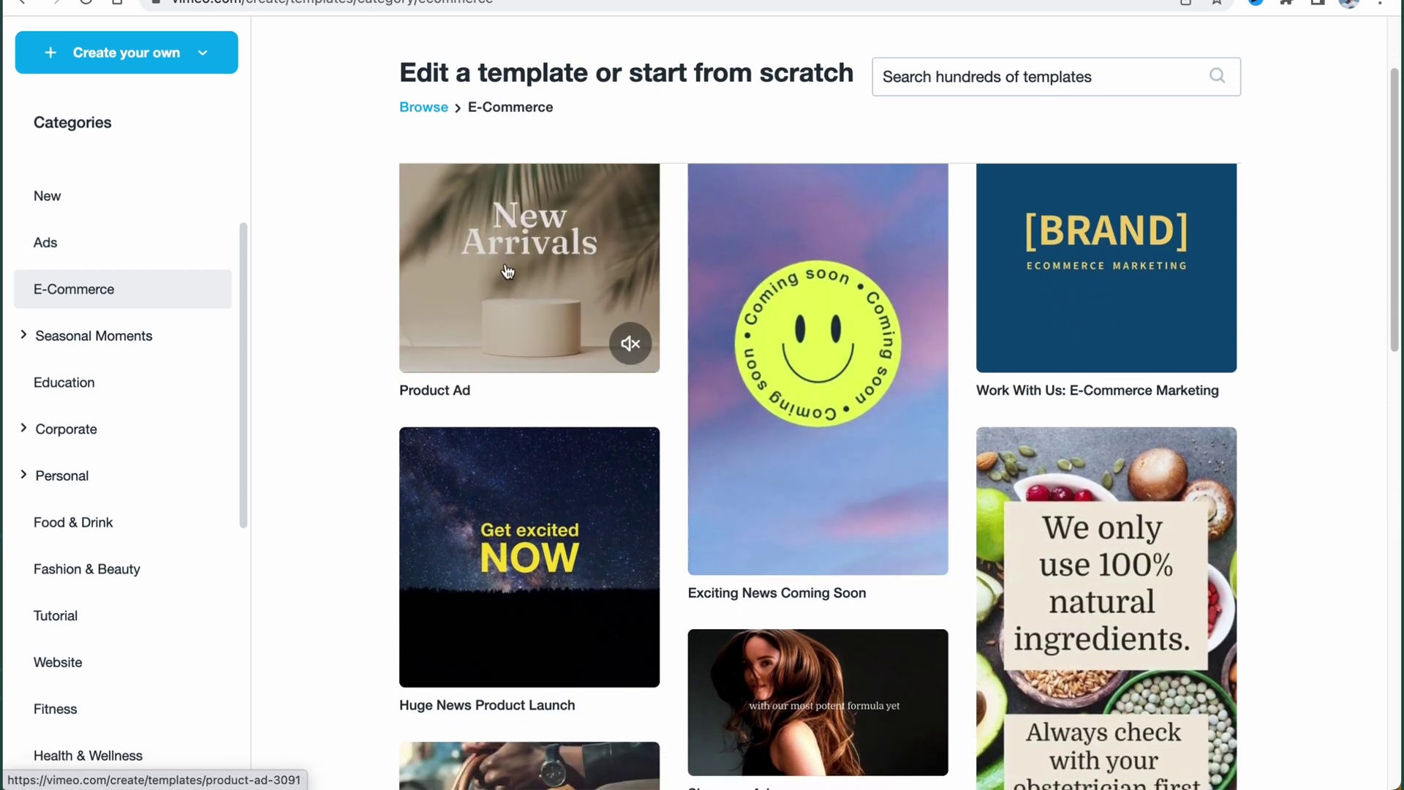
scroll(554, 340, down, 7)
scroll(553, 344, down, 5)
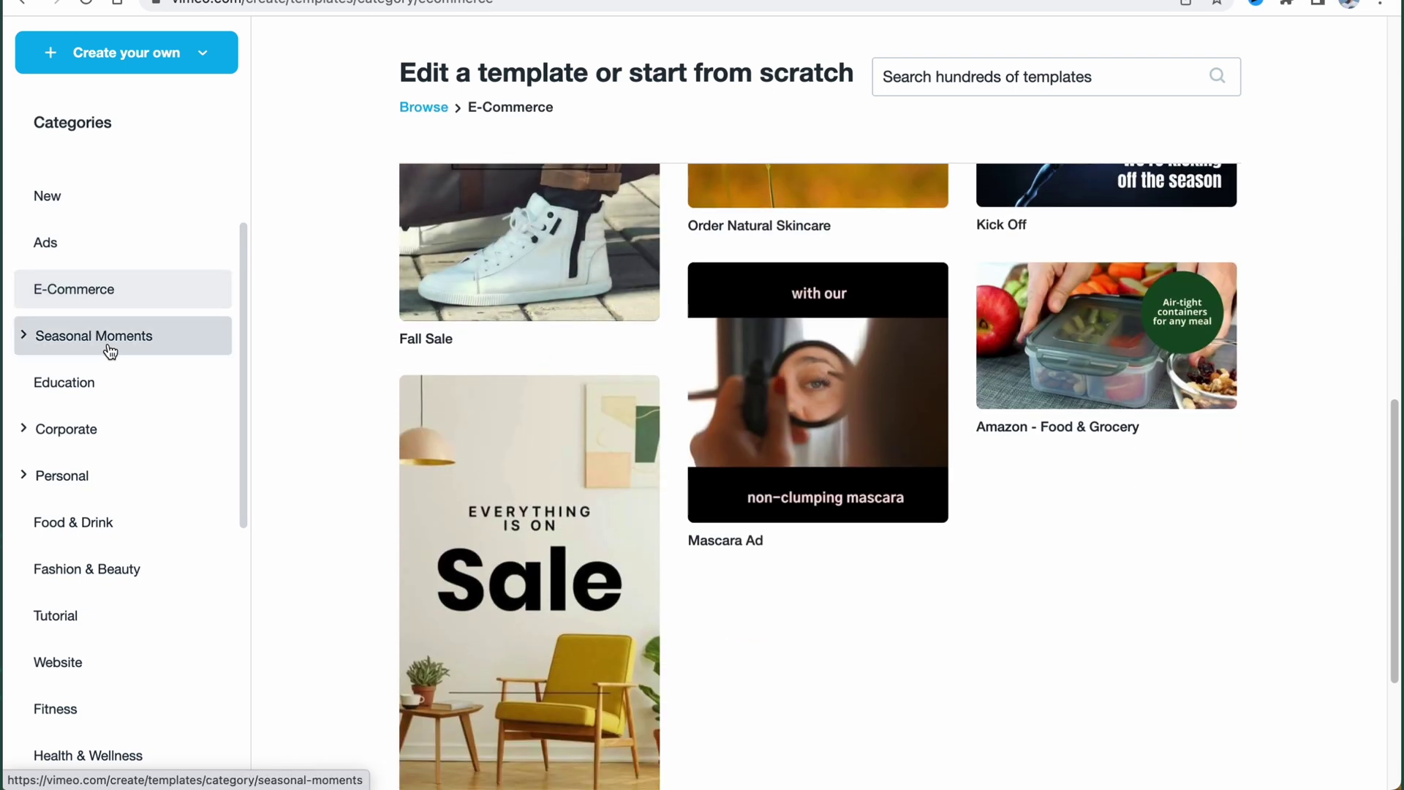
scroll(746, 493, up, 5)
scroll(747, 494, up, 9)
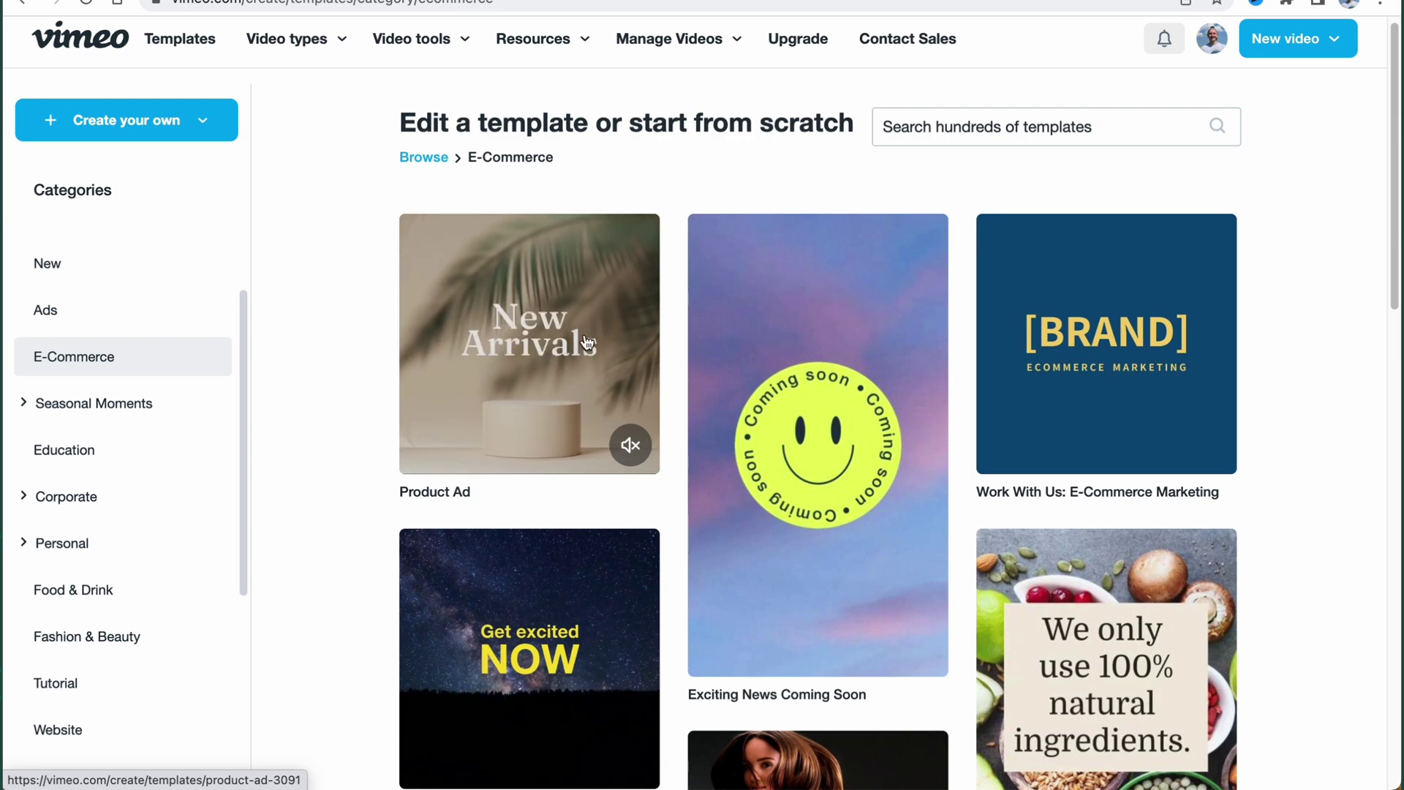
click(82, 452)
click(91, 497)
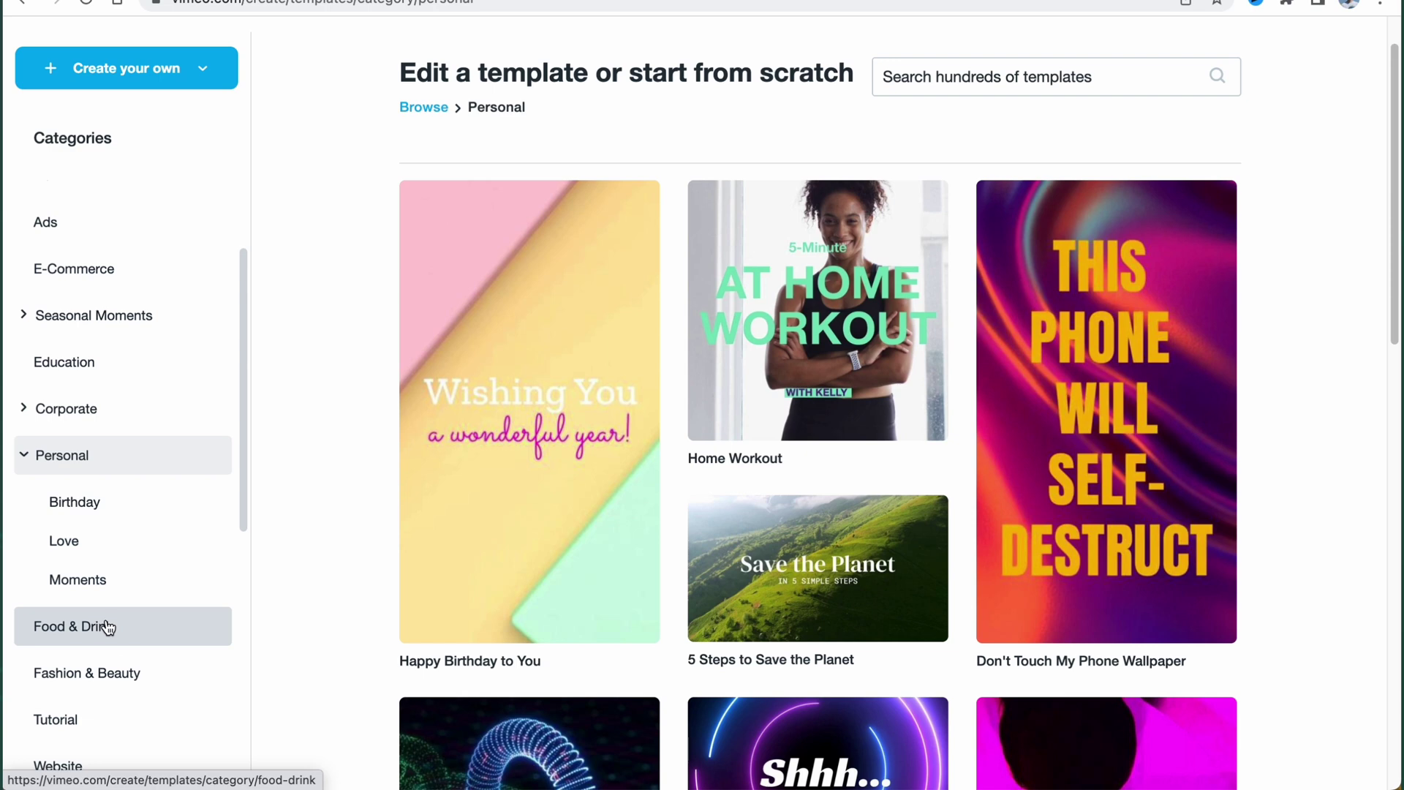
click(116, 623)
scroll(121, 621, down, 3)
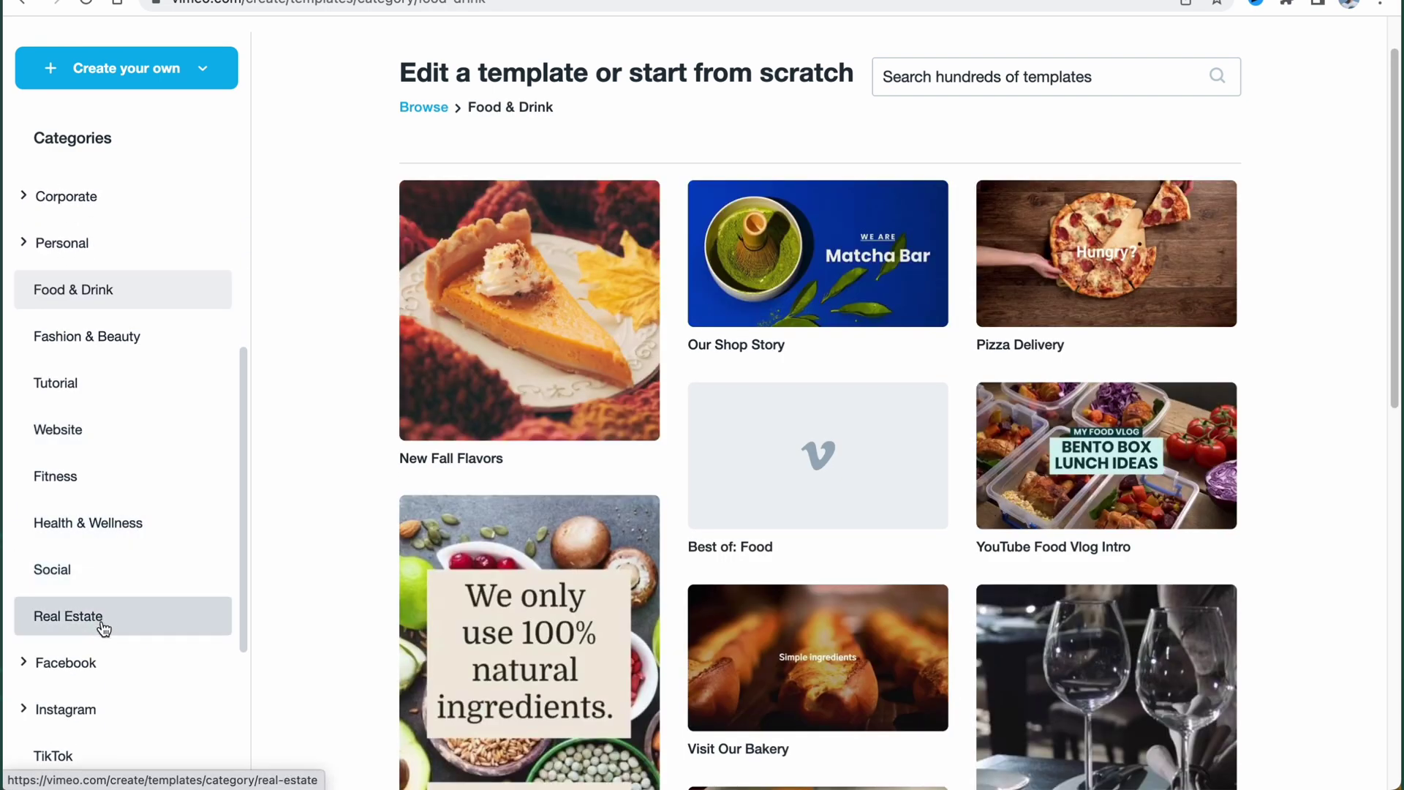
scroll(94, 682, down, 2)
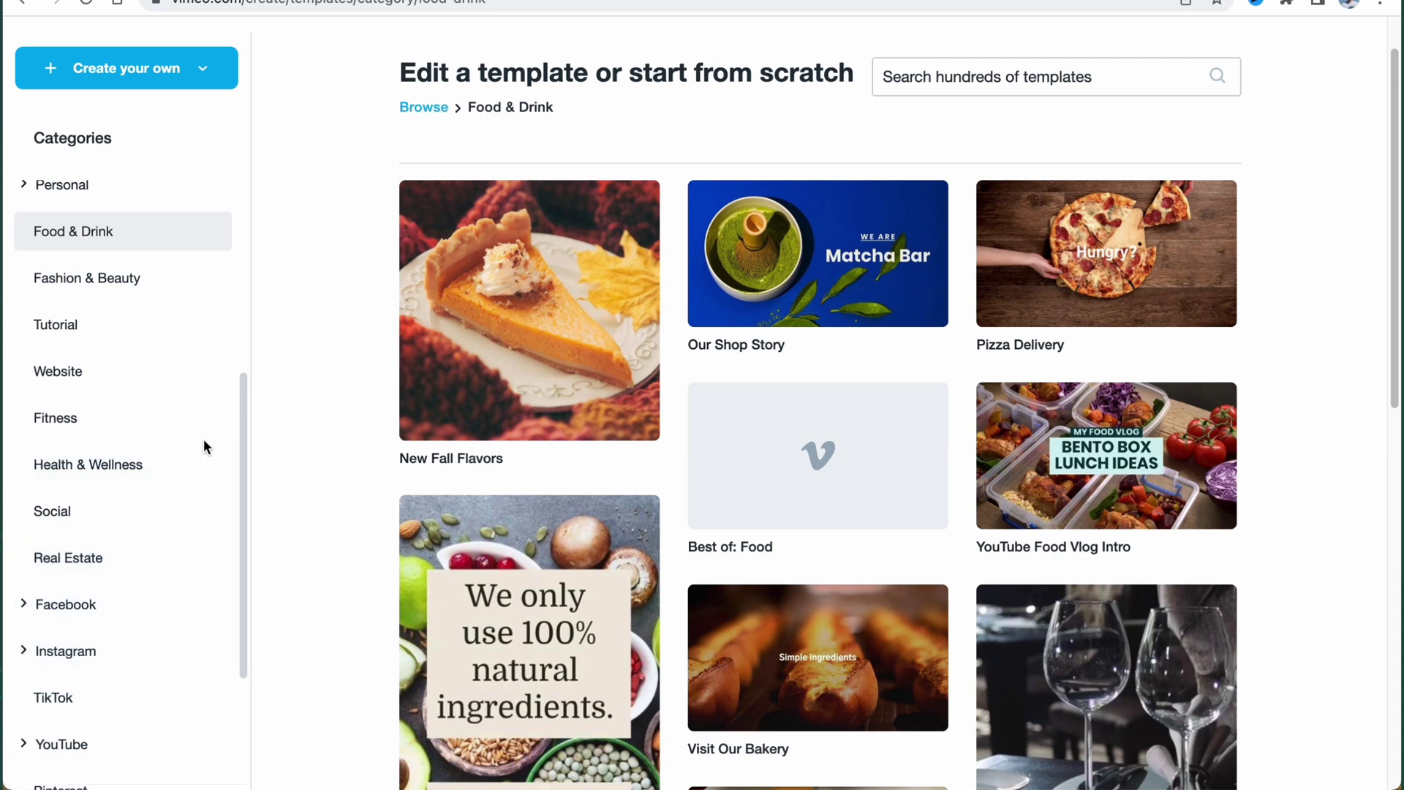
scroll(153, 417, up, 3)
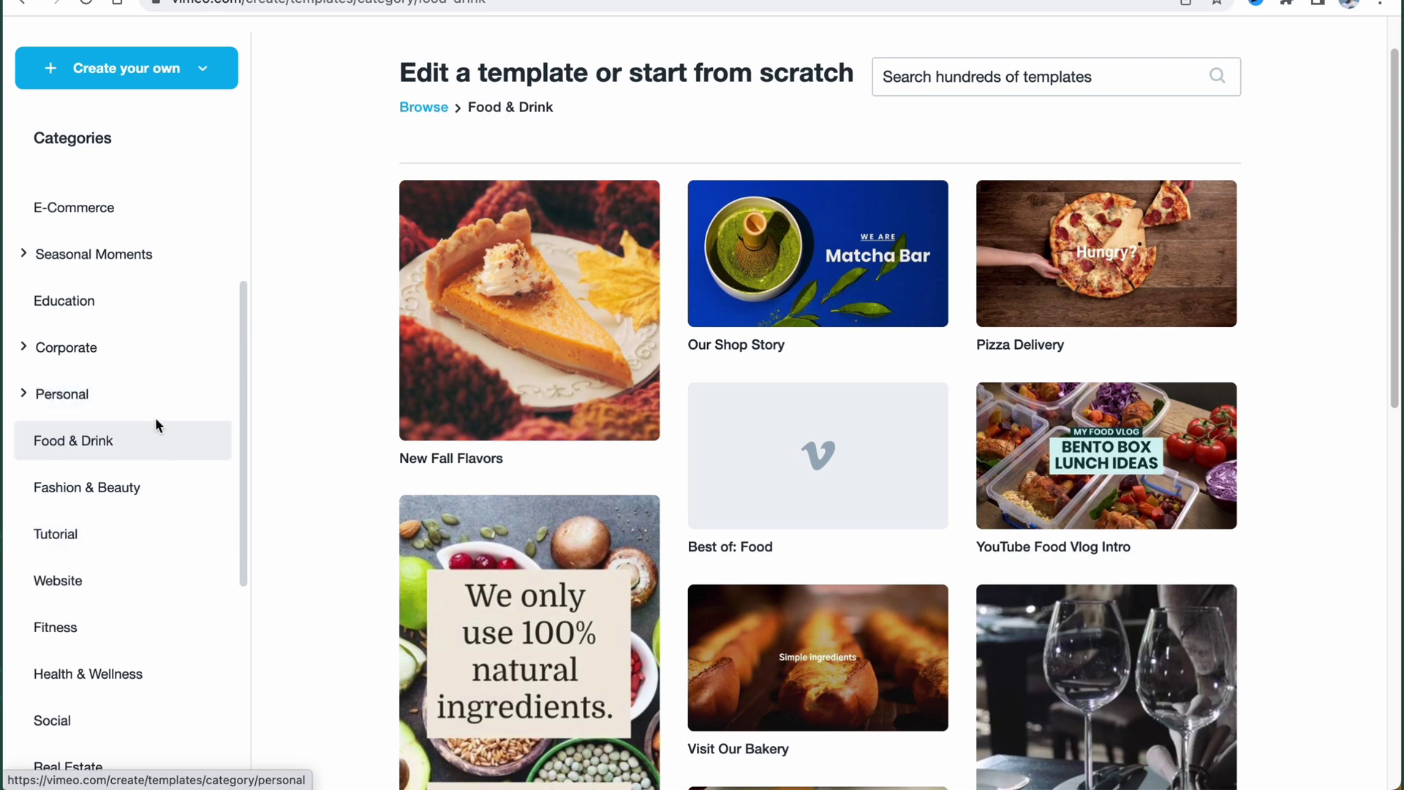
scroll(154, 424, up, 3)
click(115, 436)
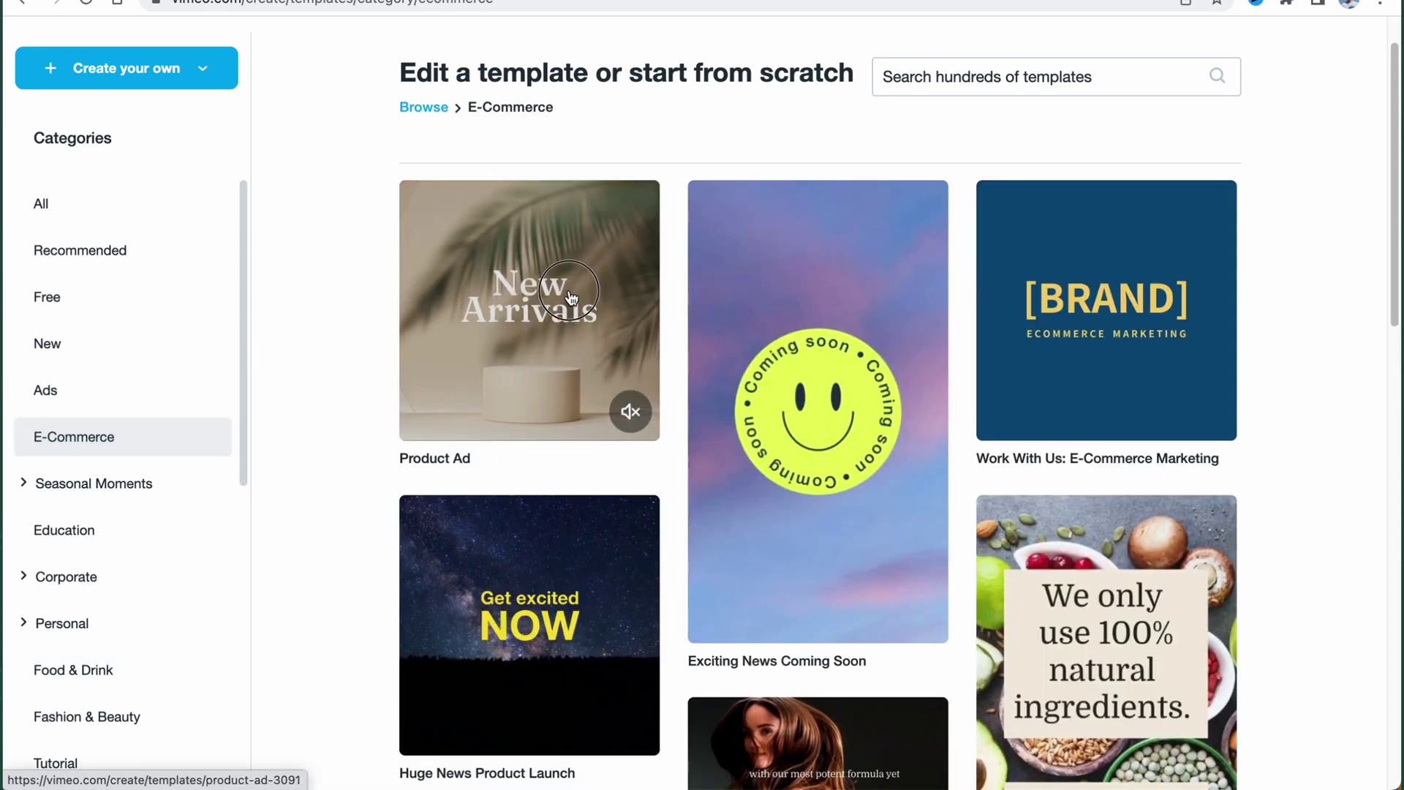
Preview Product Ad, check Create your own, then customize Product Ad in the editor.
click(592, 319)
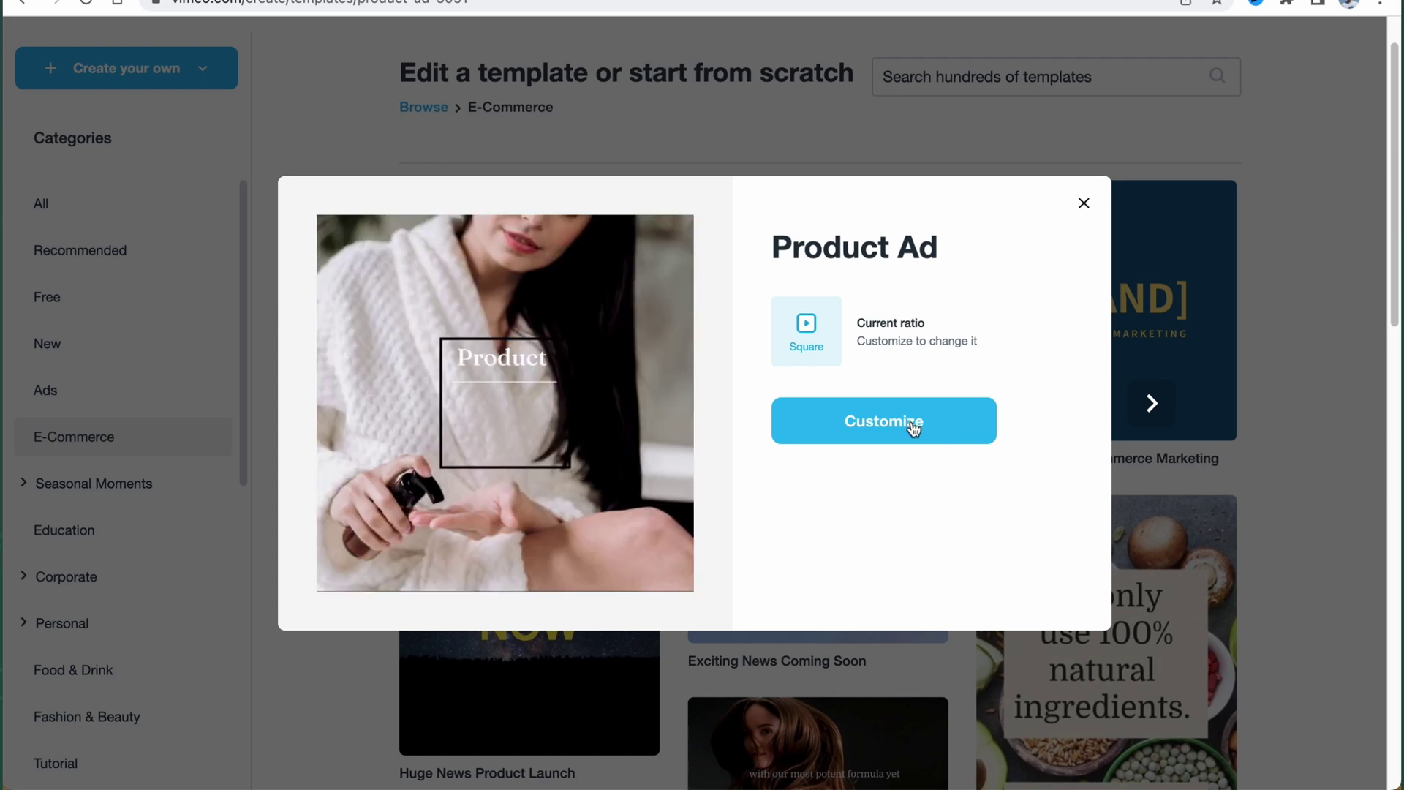
click(1082, 204)
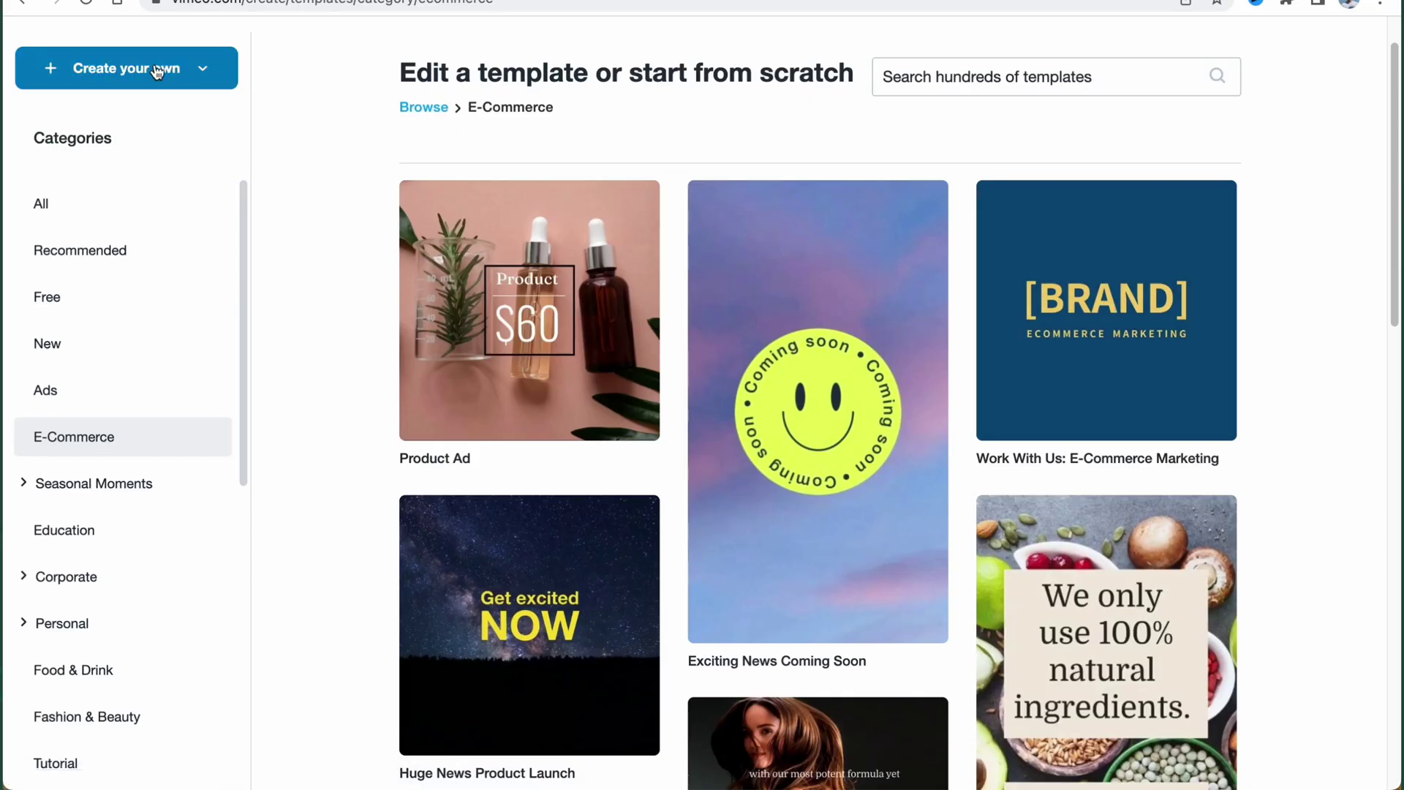
click(202, 78)
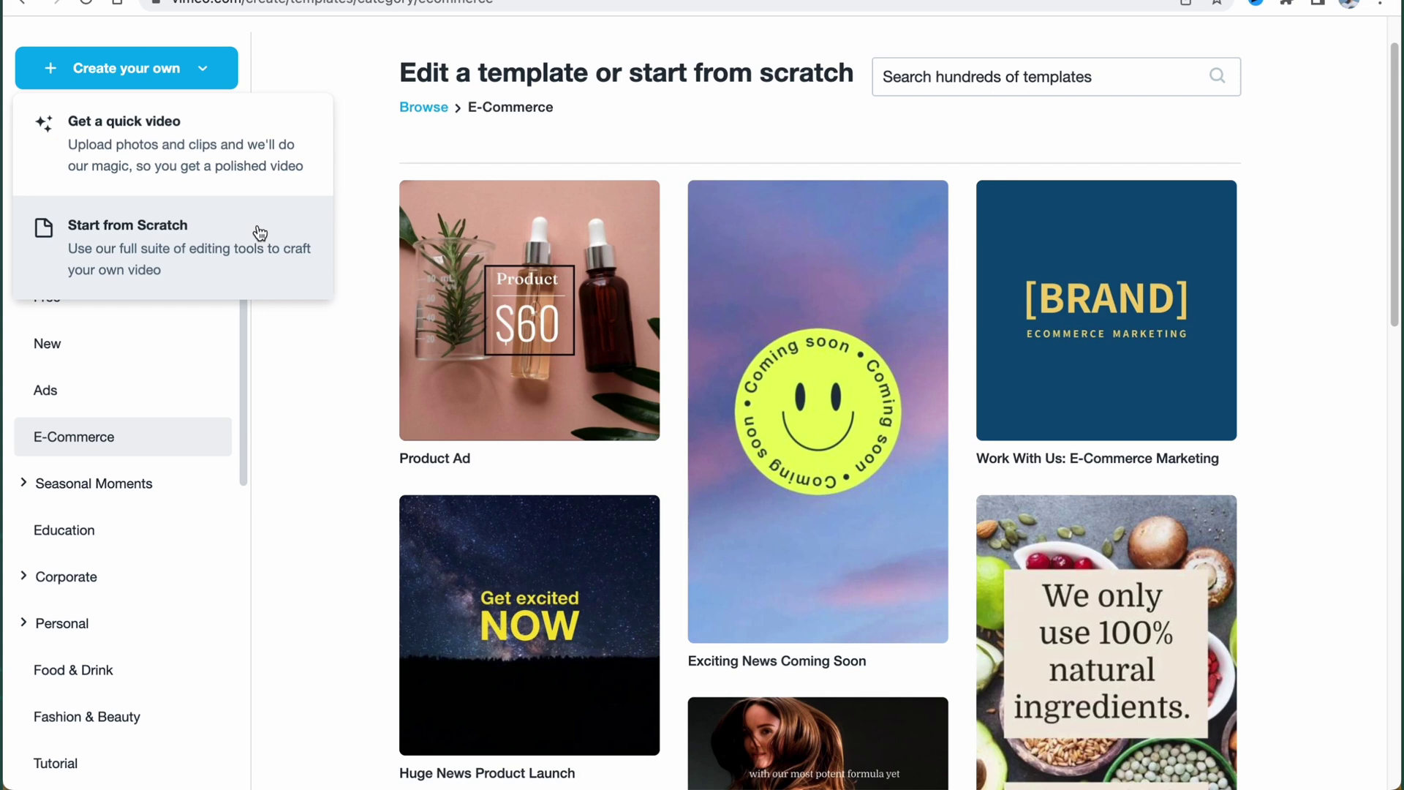
click(643, 399)
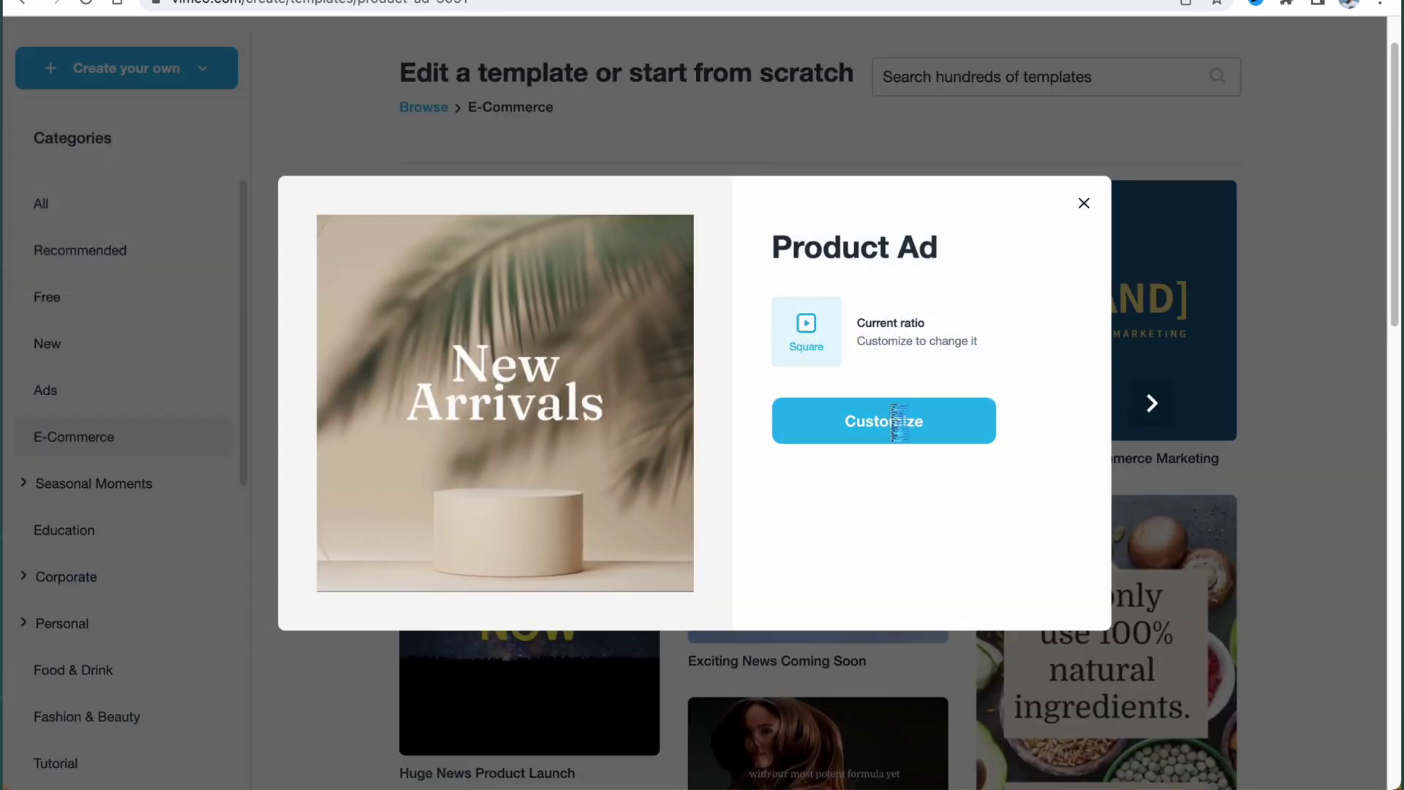
click(897, 421)
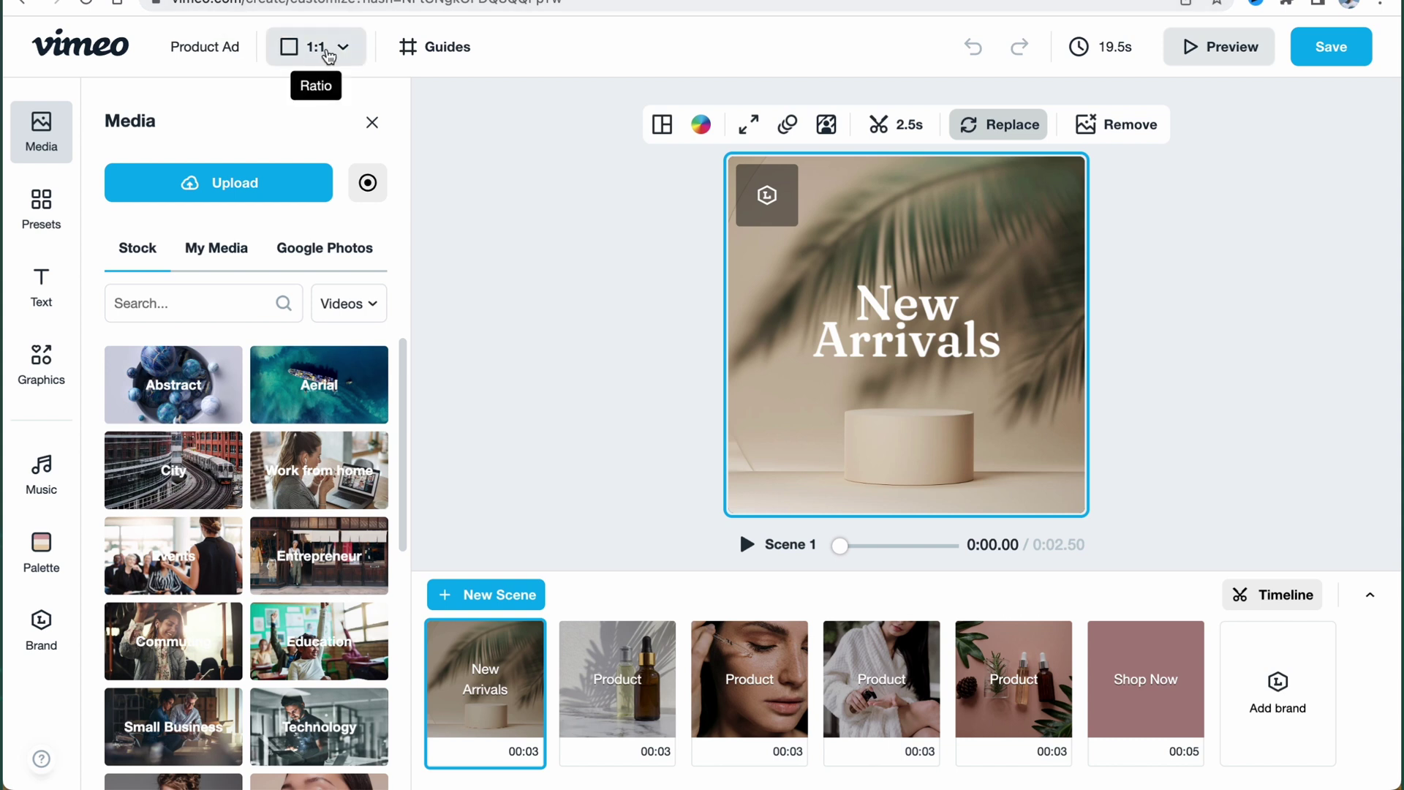
click(321, 51)
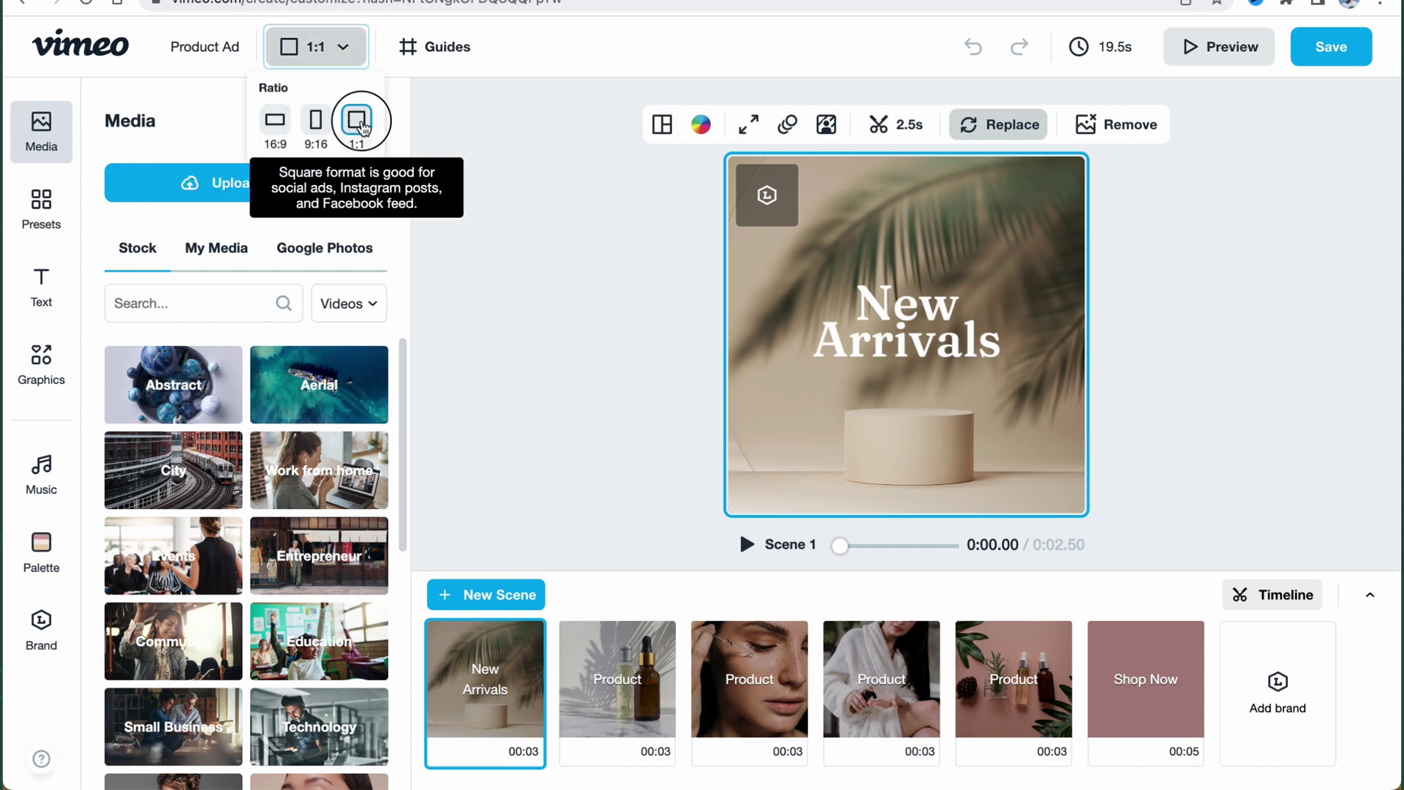
click(356, 119)
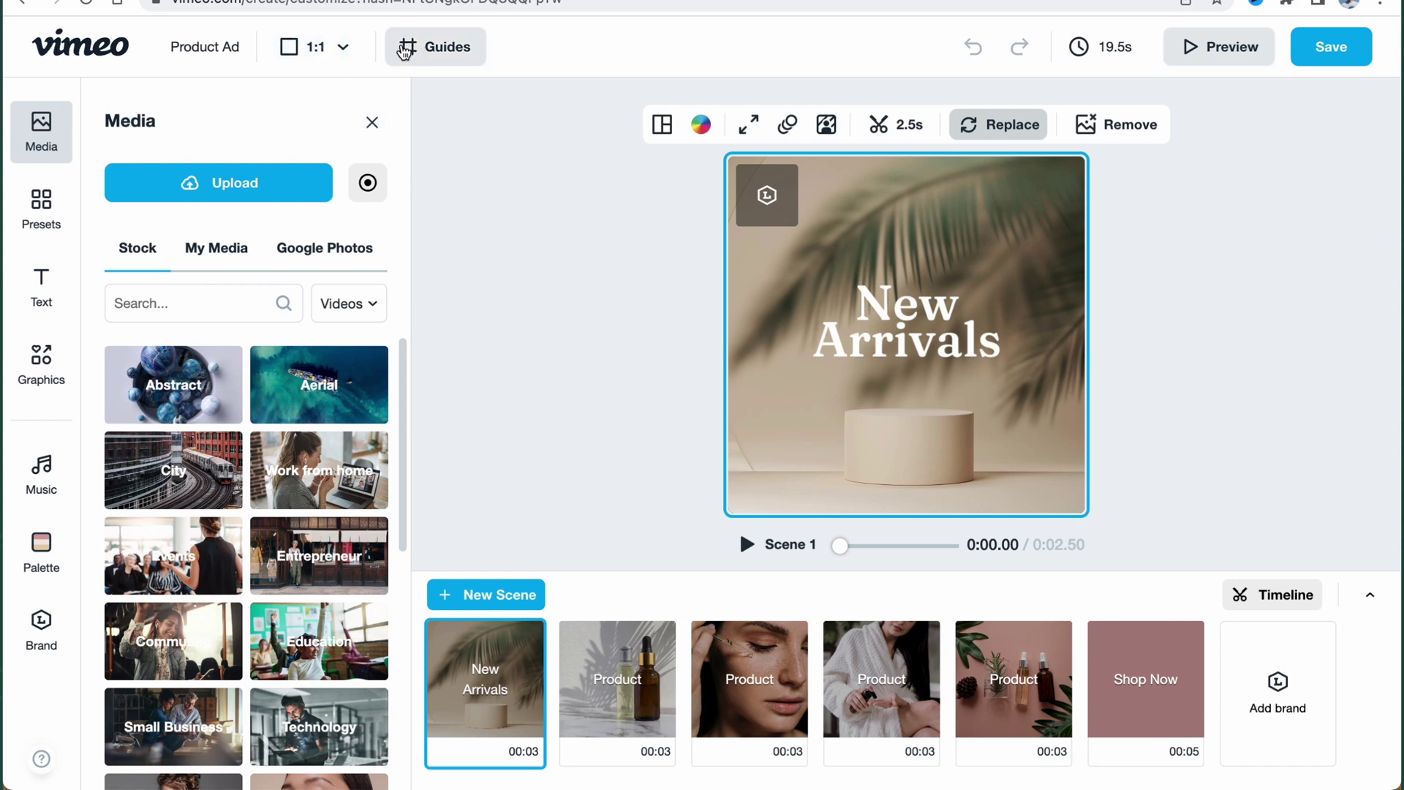
click(431, 47)
click(415, 96)
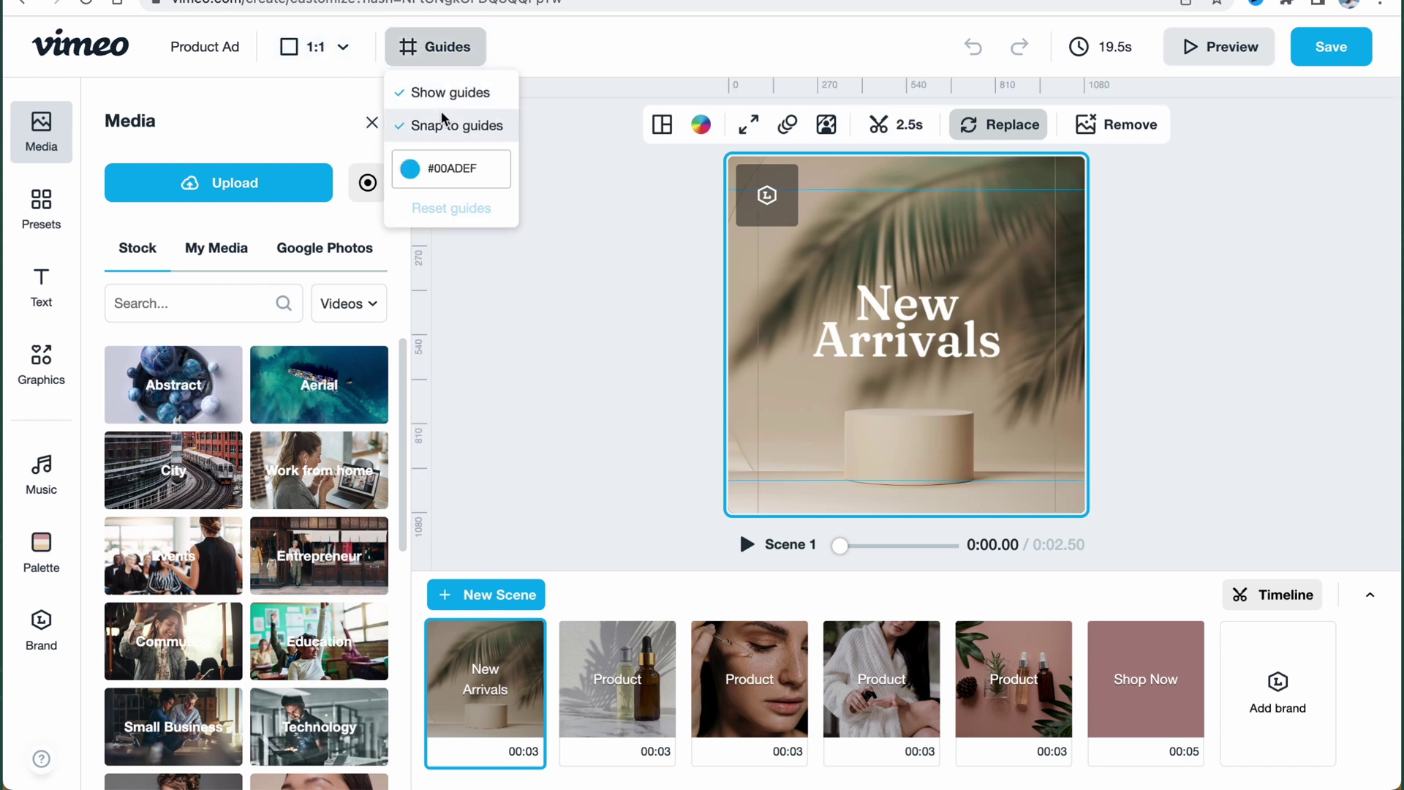
click(427, 104)
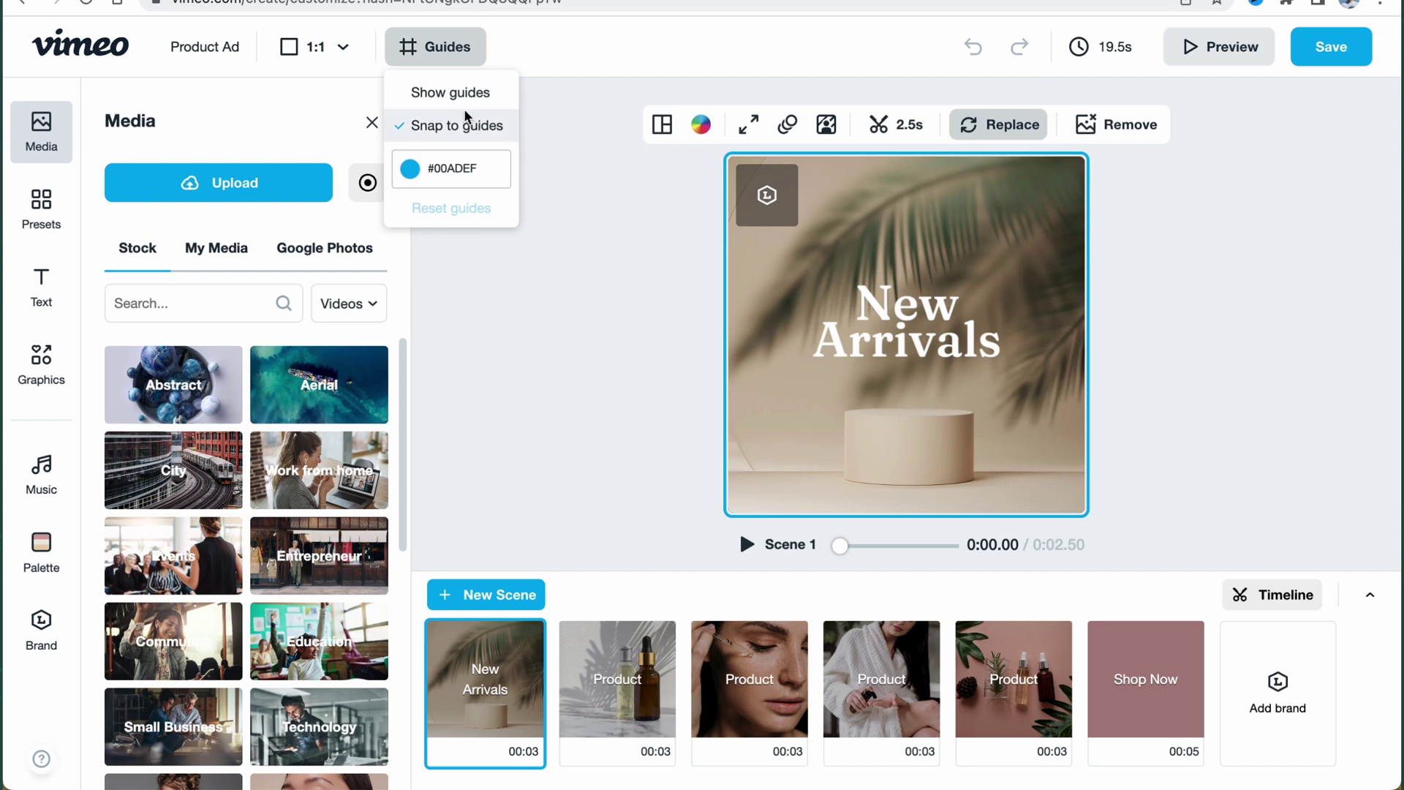
click(605, 120)
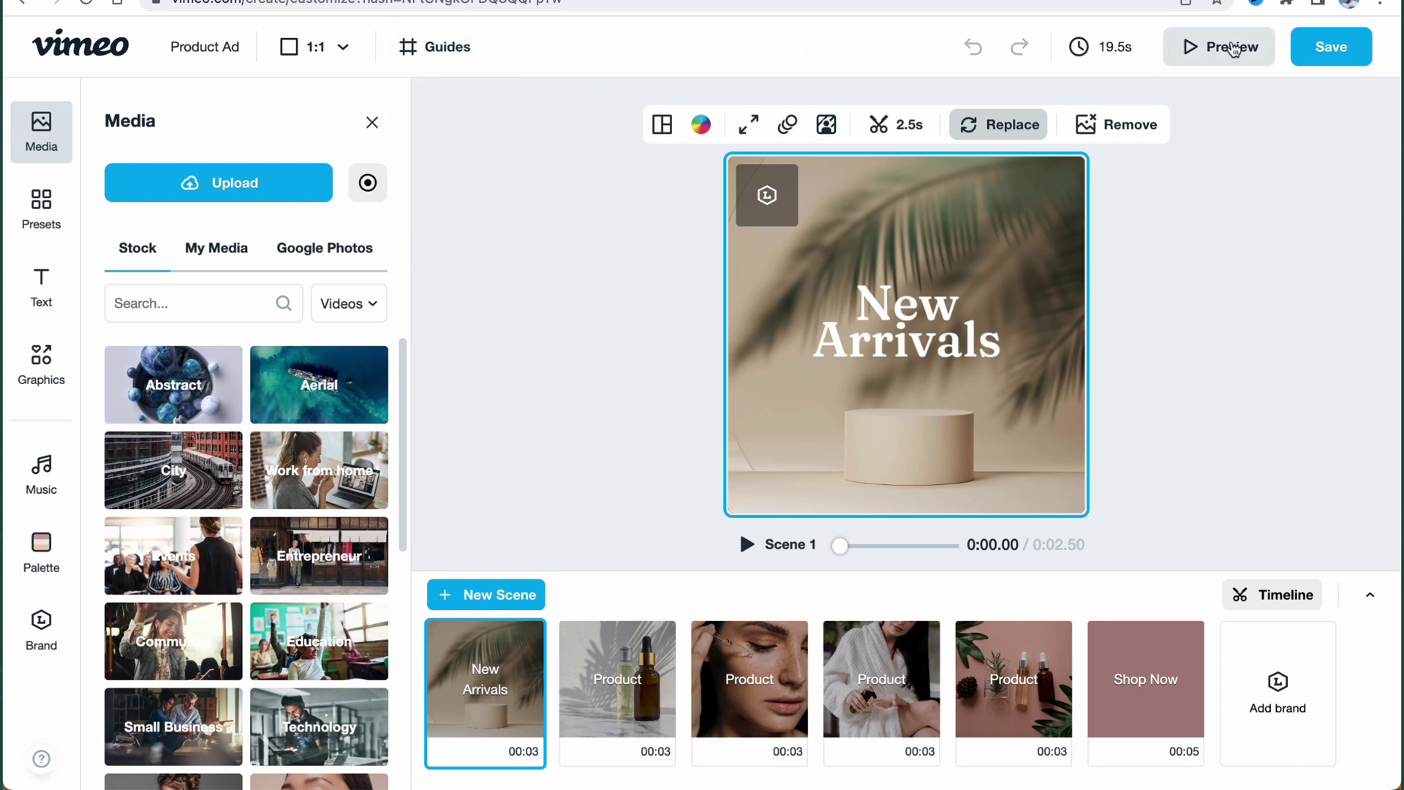
click(1232, 46)
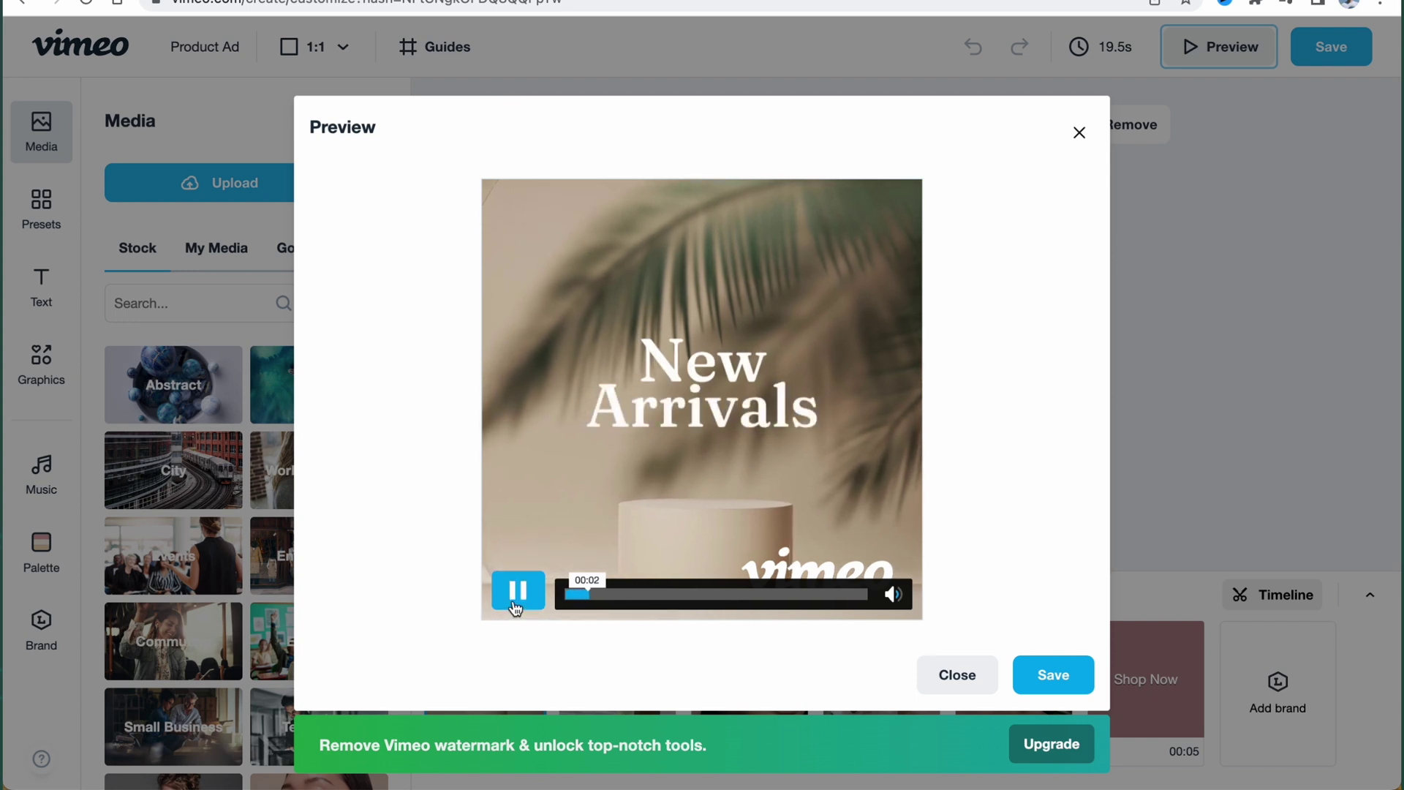
key(XF86AudioRaiseVolume)
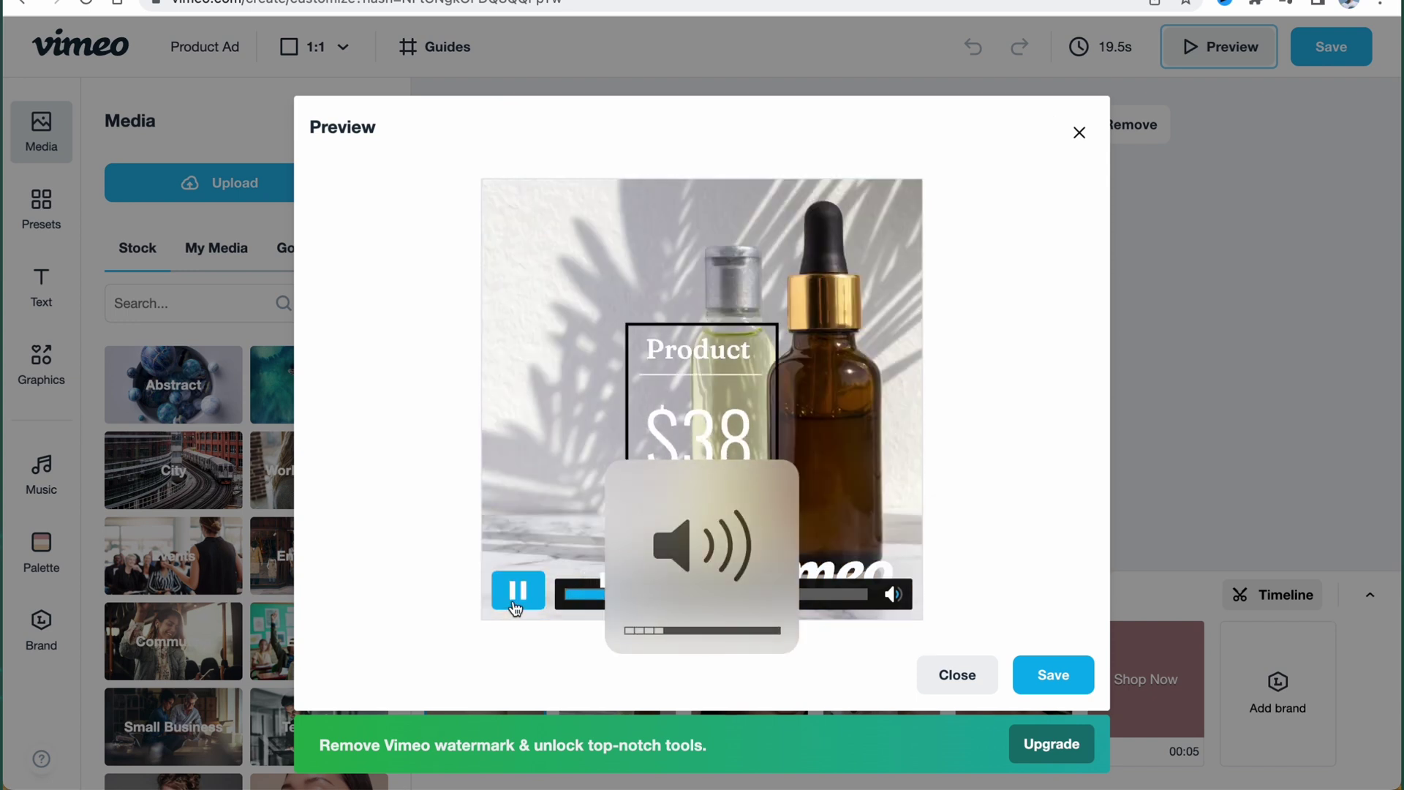
click(953, 684)
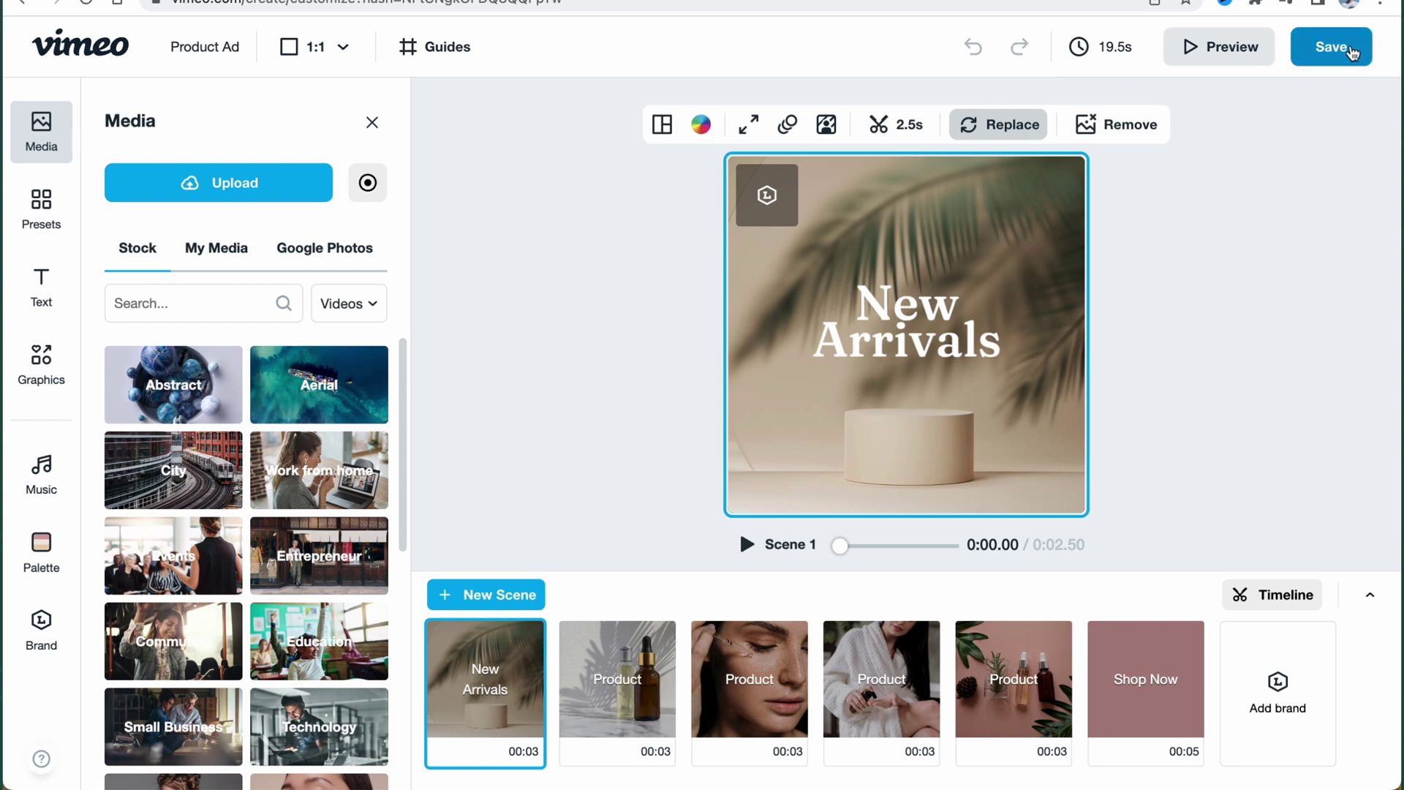
Try saving the Product Ad, go back, then reload the Vimeo Create editor page.
click(1351, 53)
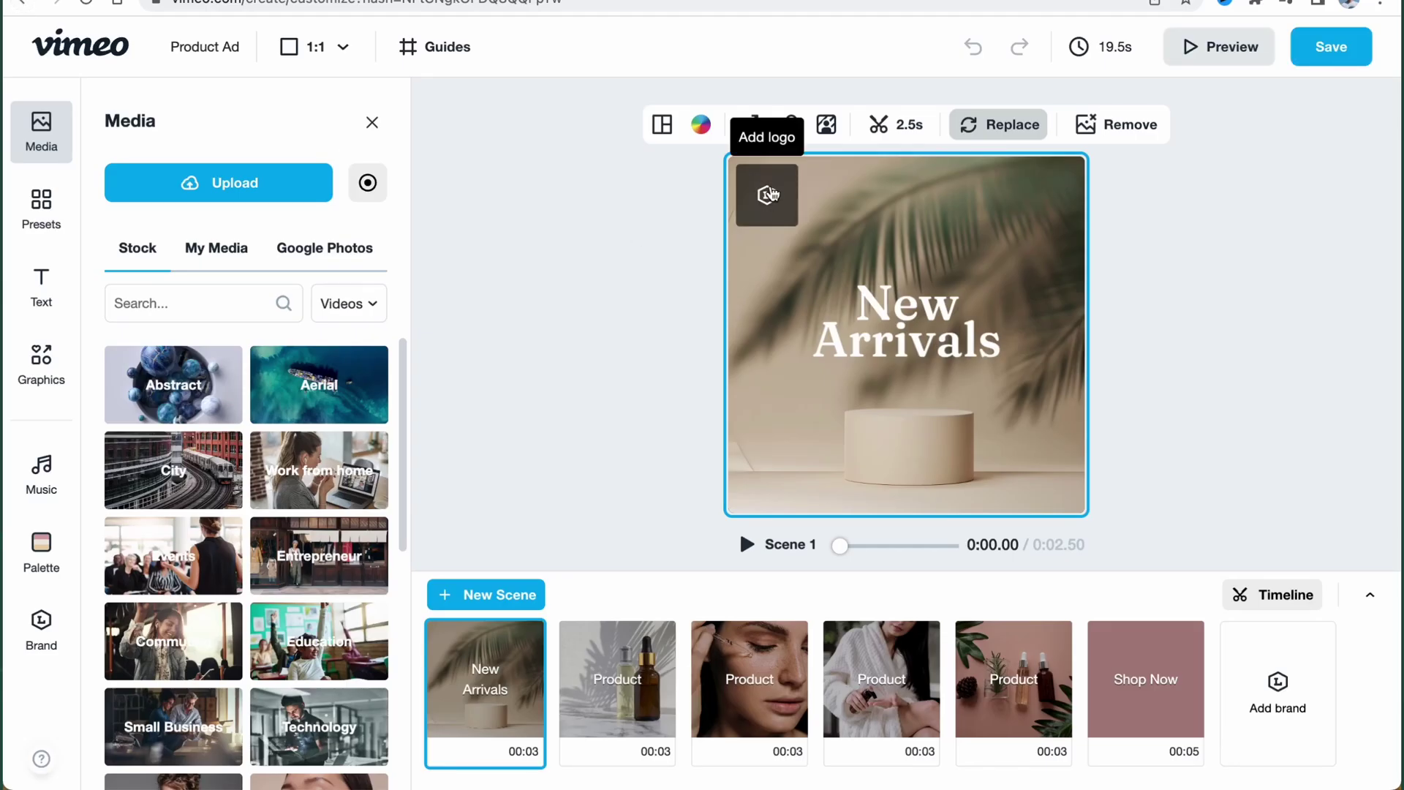
click(745, 189)
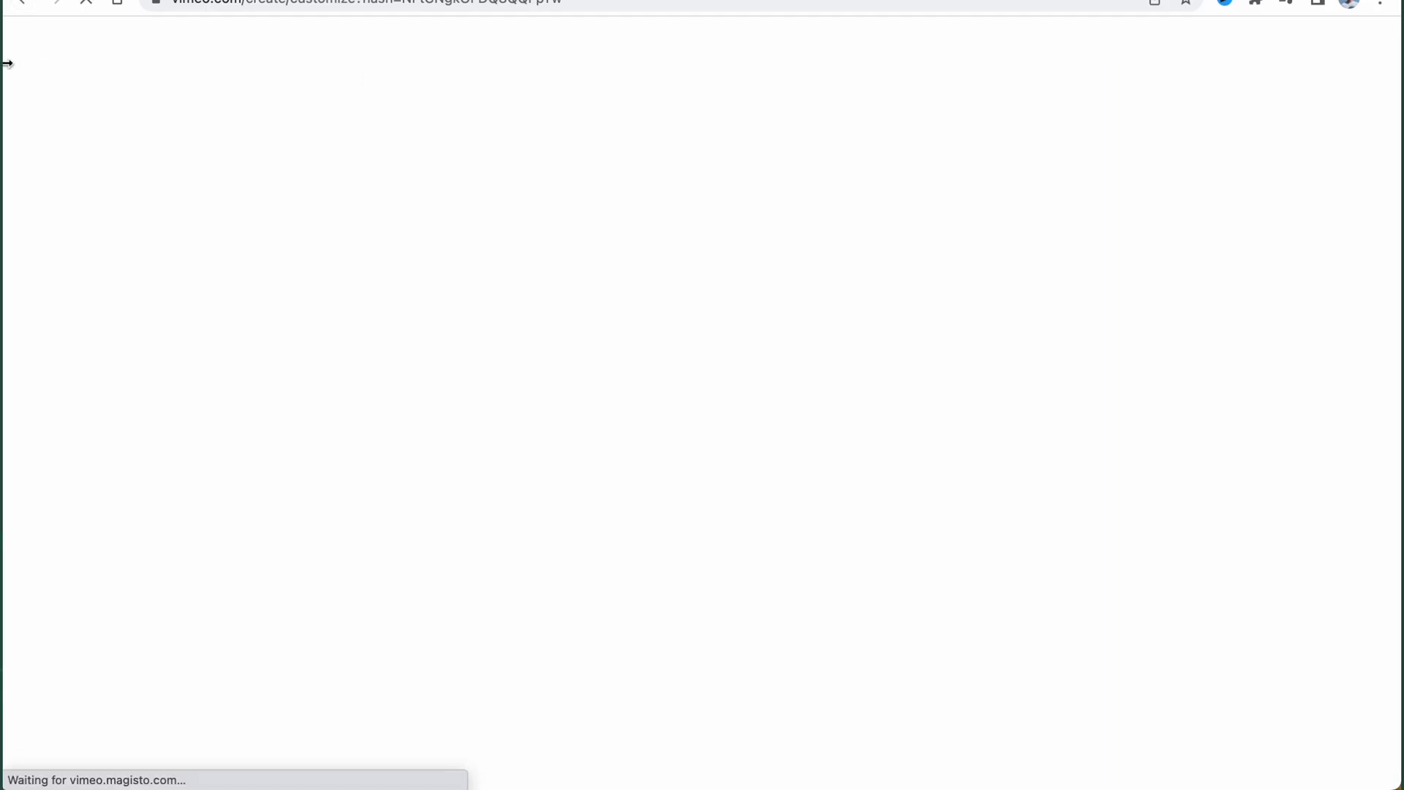
click(22, 4)
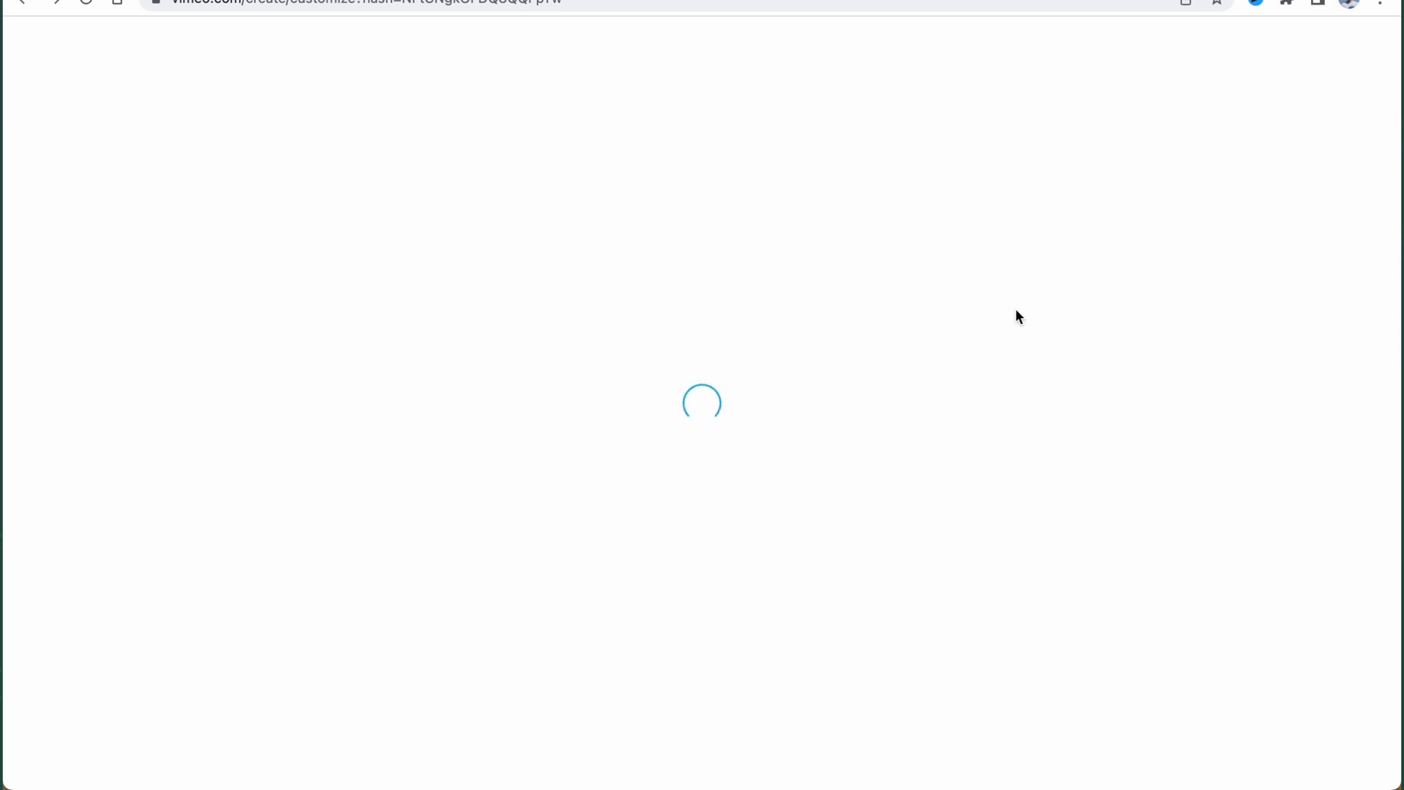
click(85, 4)
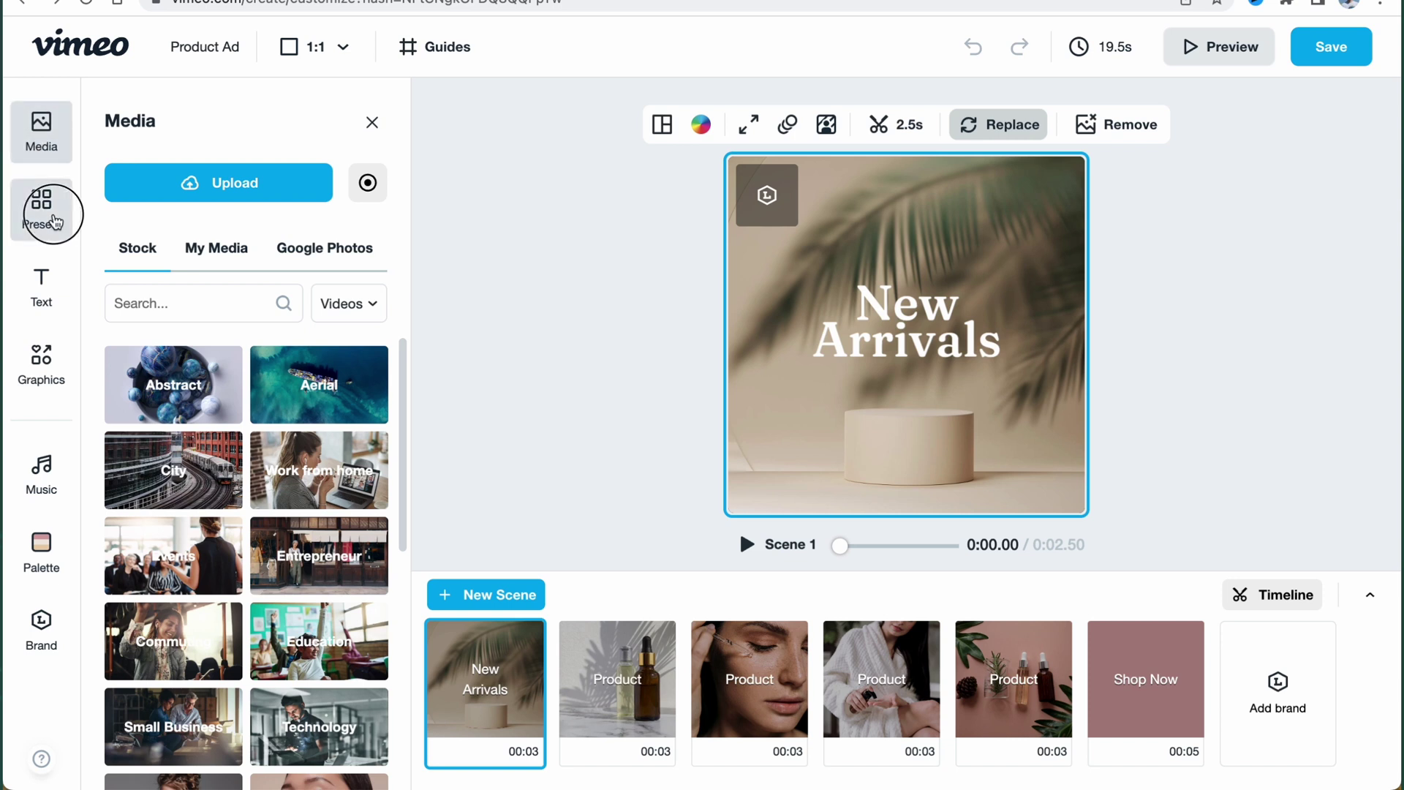
click(41, 206)
click(41, 287)
click(41, 366)
click(61, 475)
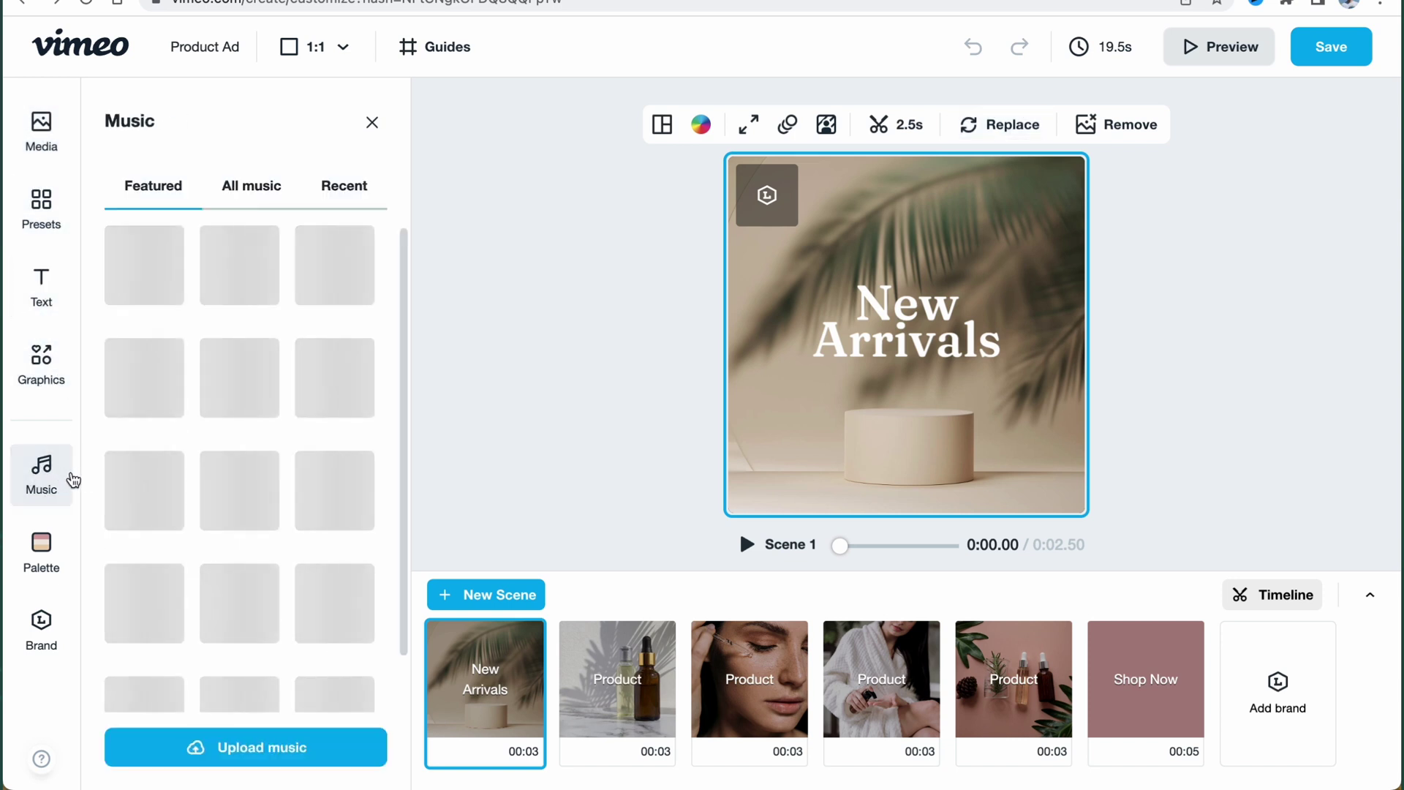
click(46, 136)
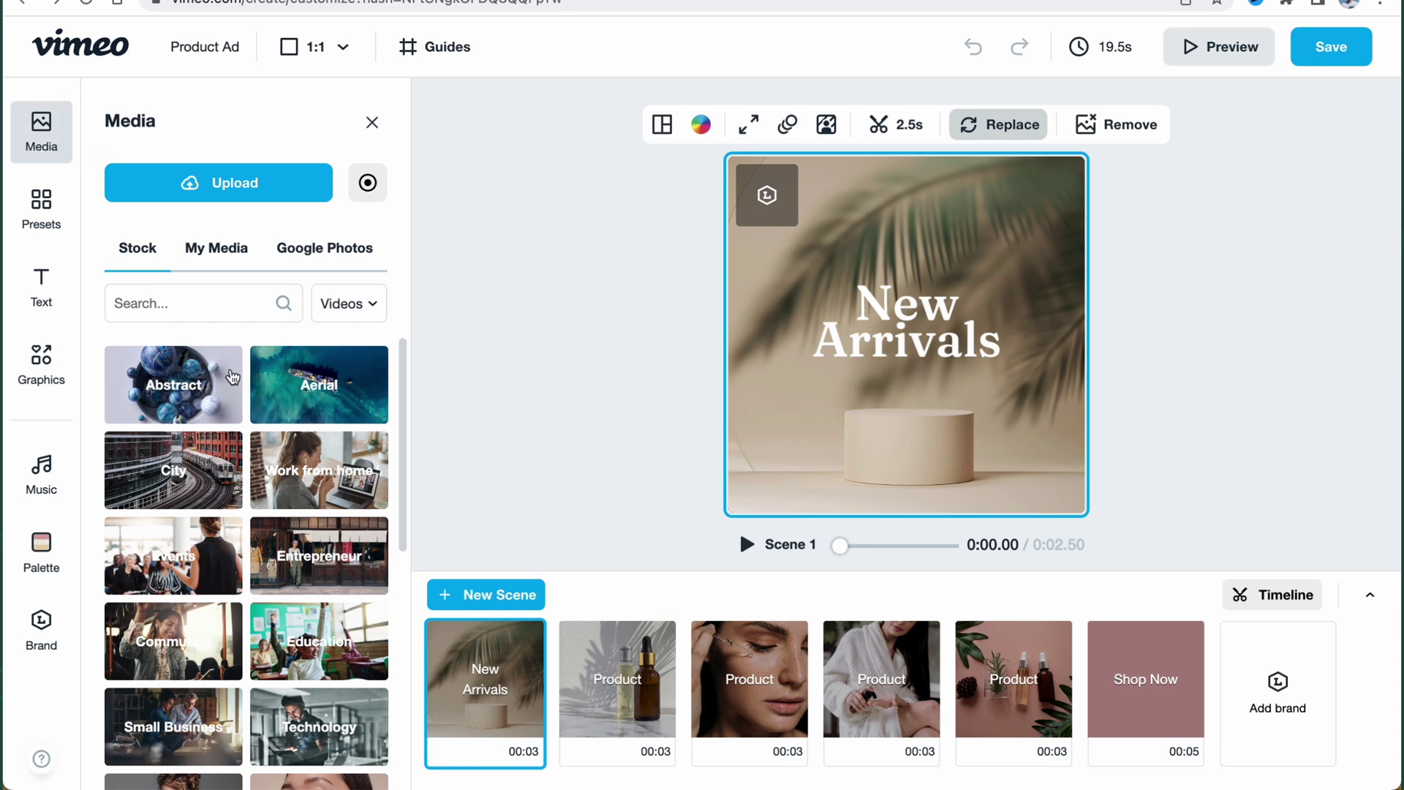
scroll(252, 561, down, 1)
scroll(252, 562, down, 4)
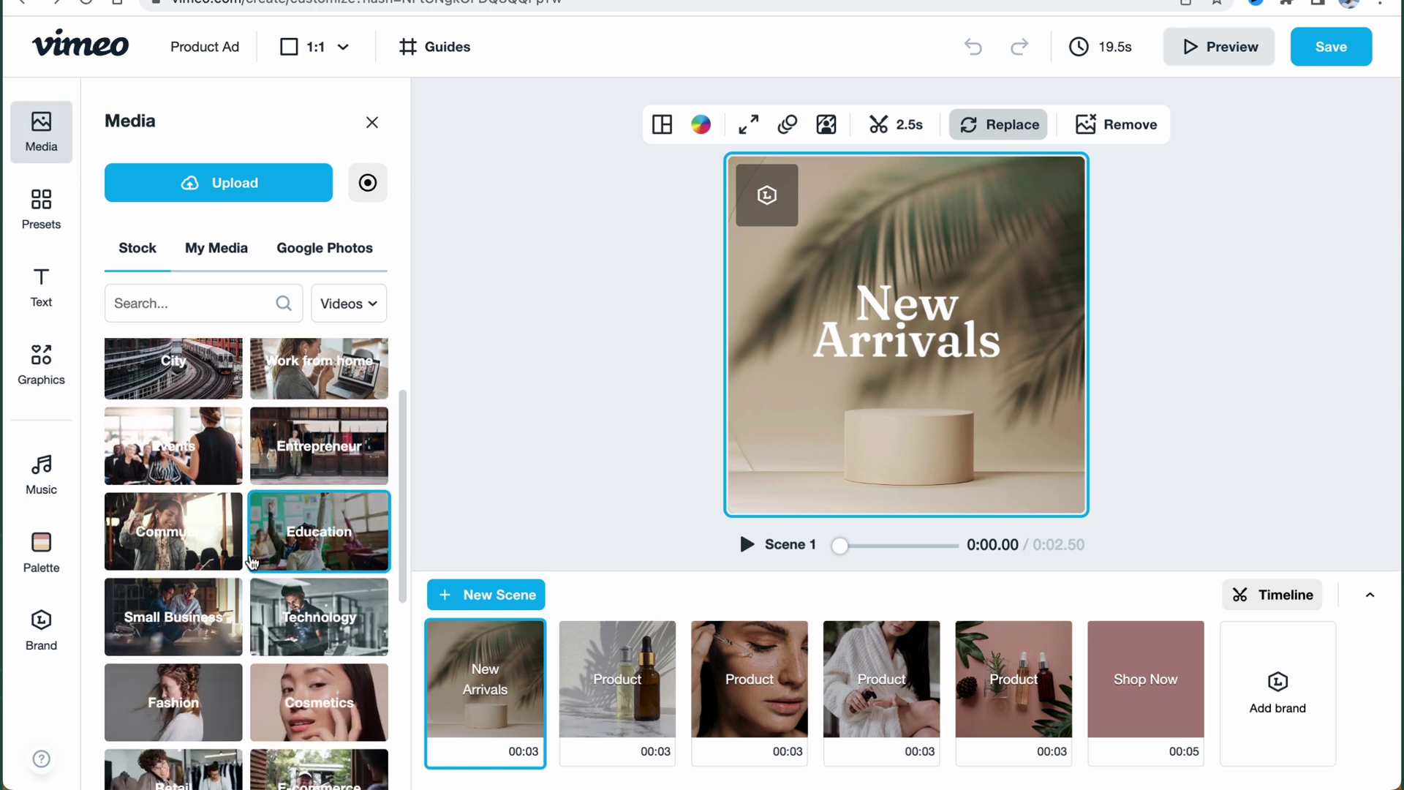
scroll(183, 409, up, 5)
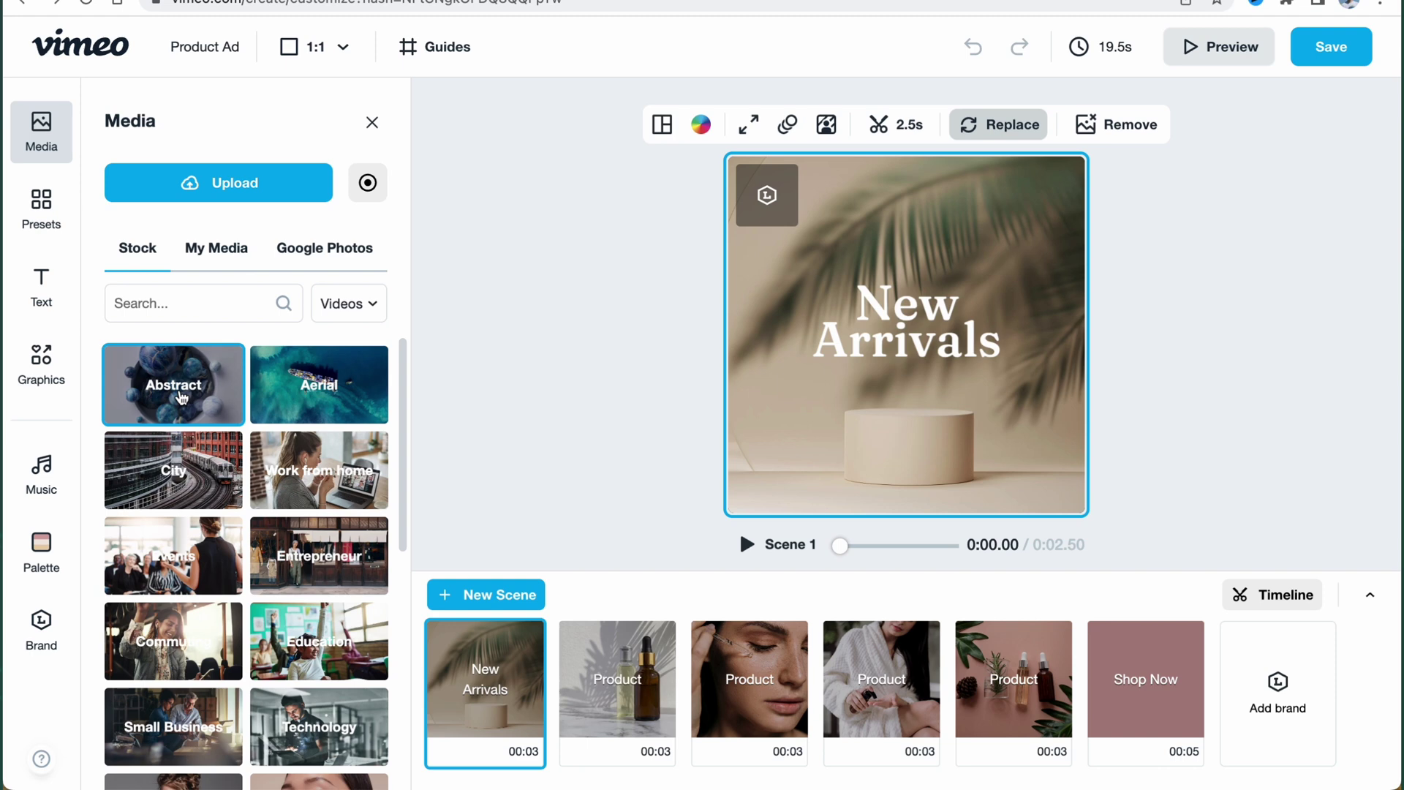
click(231, 251)
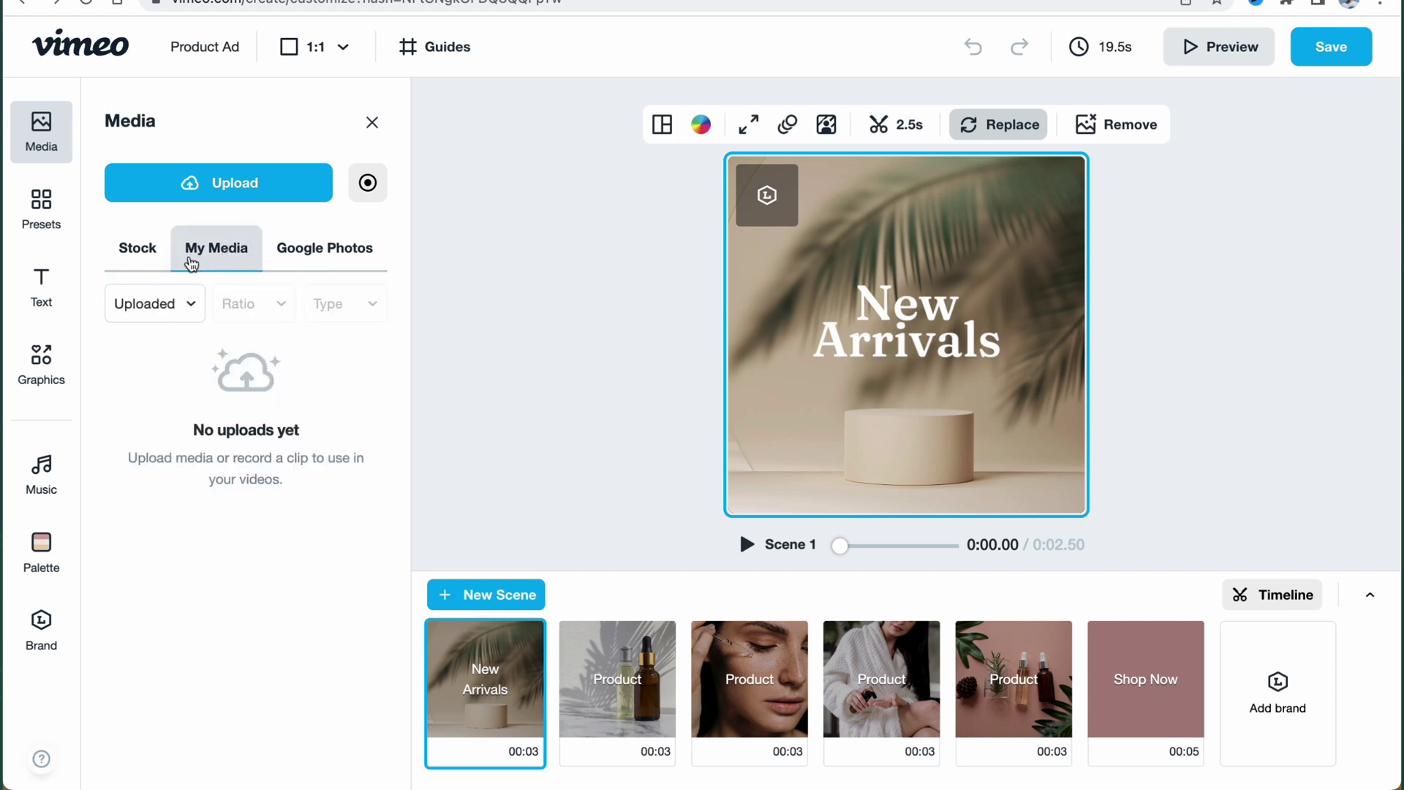
click(212, 196)
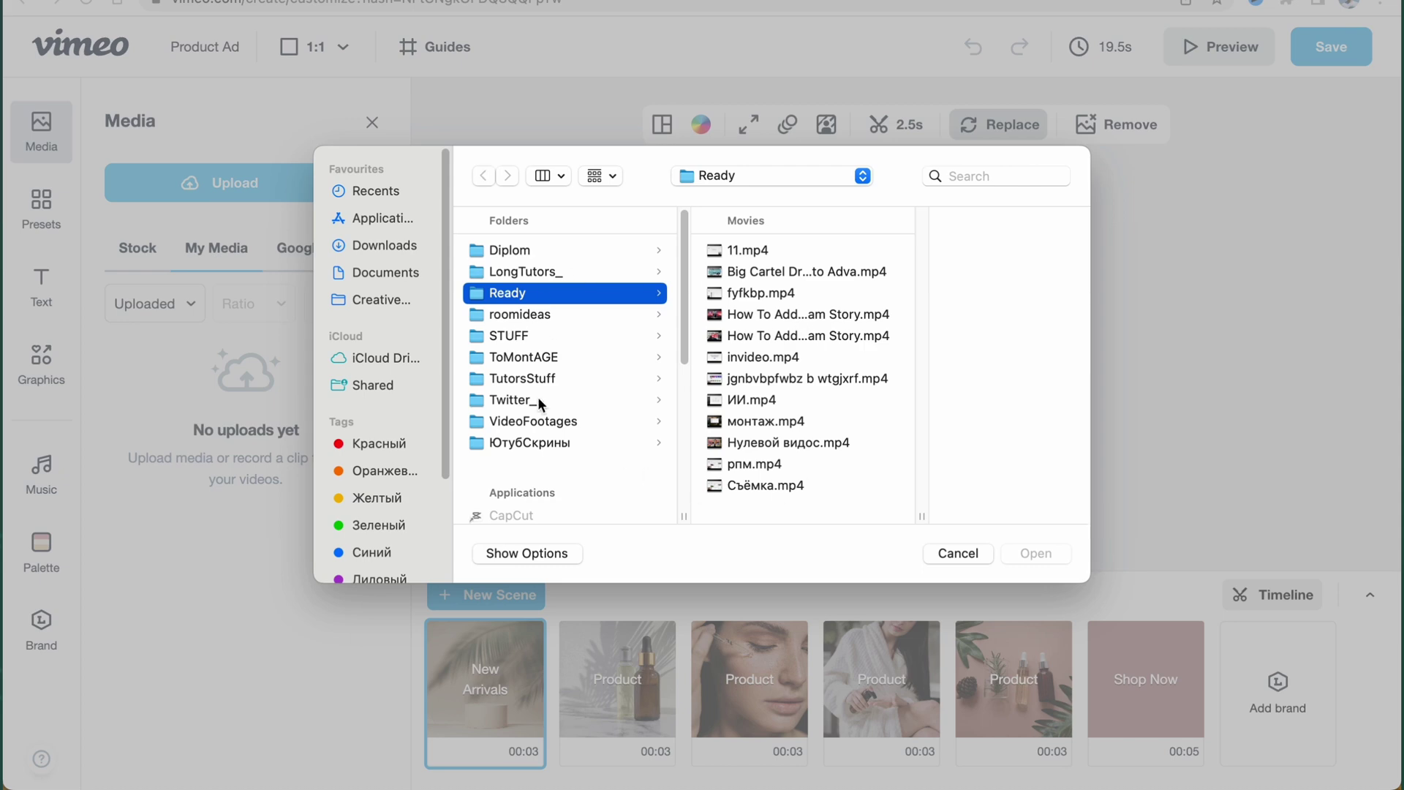
click(964, 554)
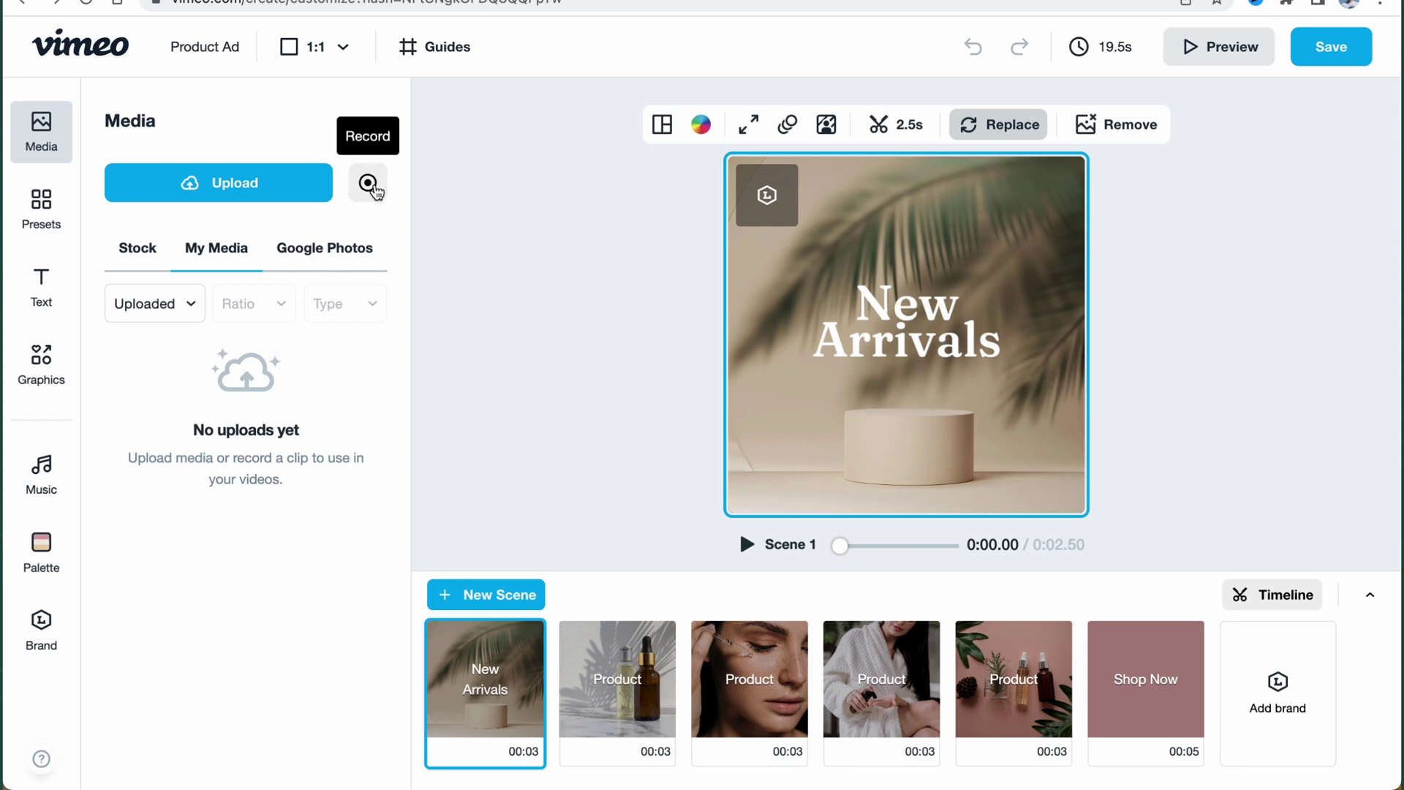
click(140, 258)
click(248, 252)
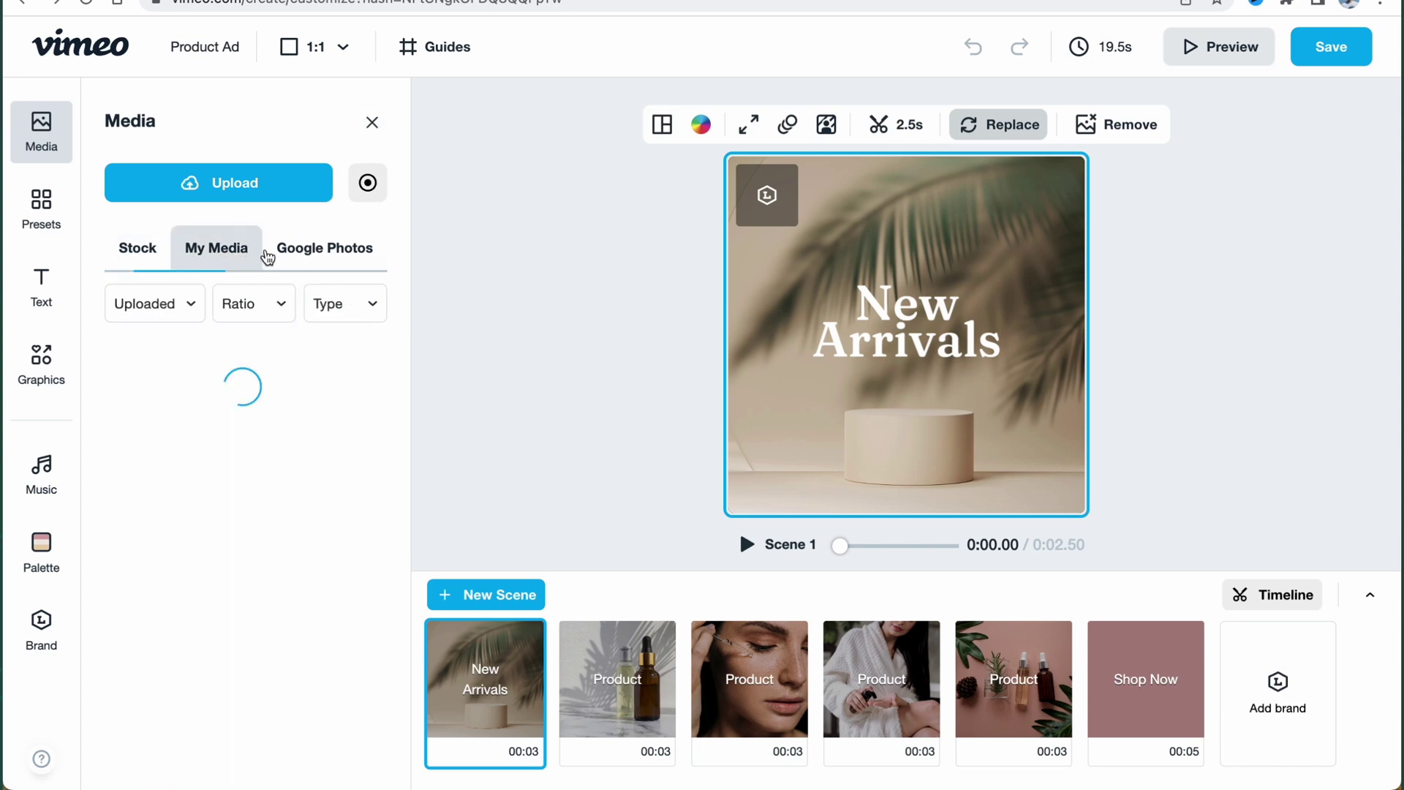
click(321, 264)
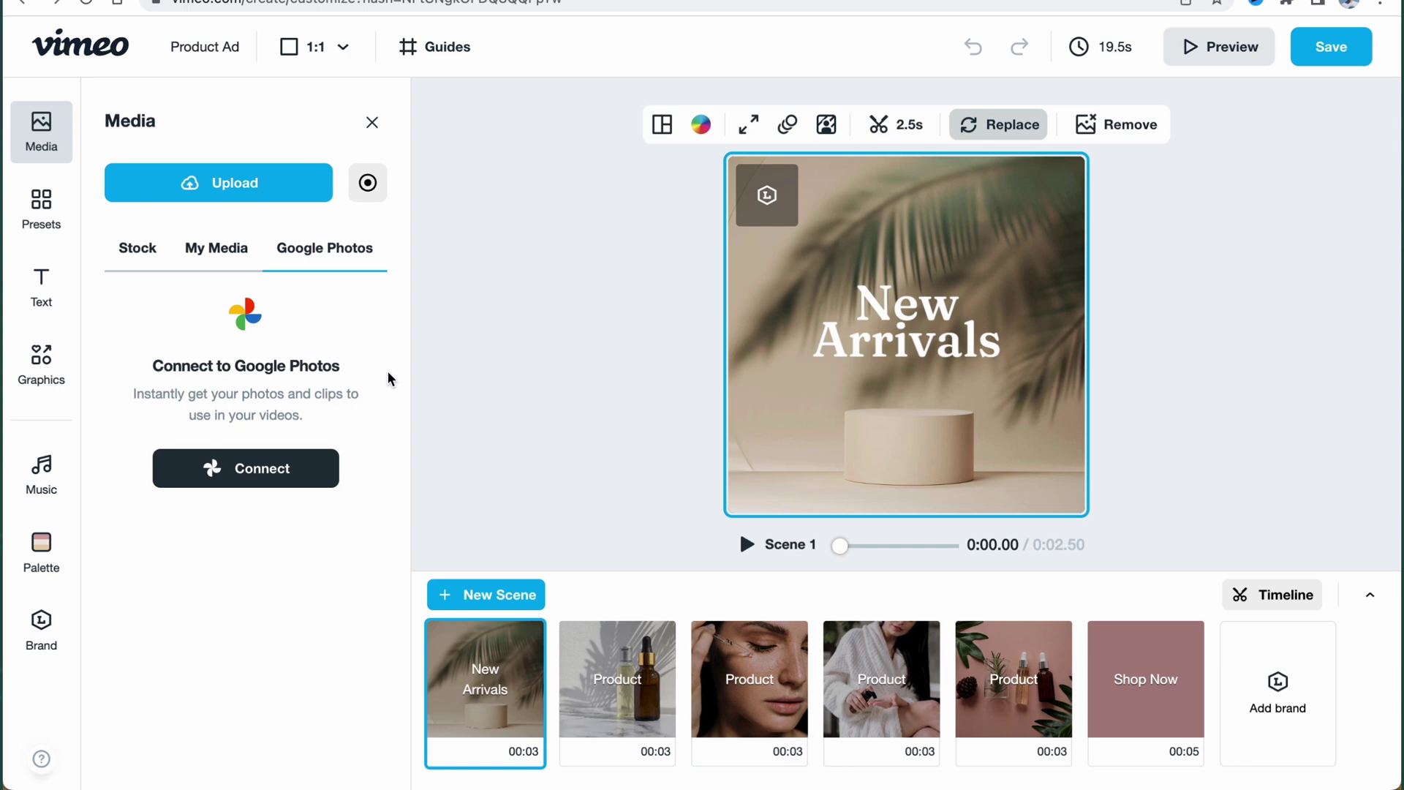
click(219, 259)
click(150, 245)
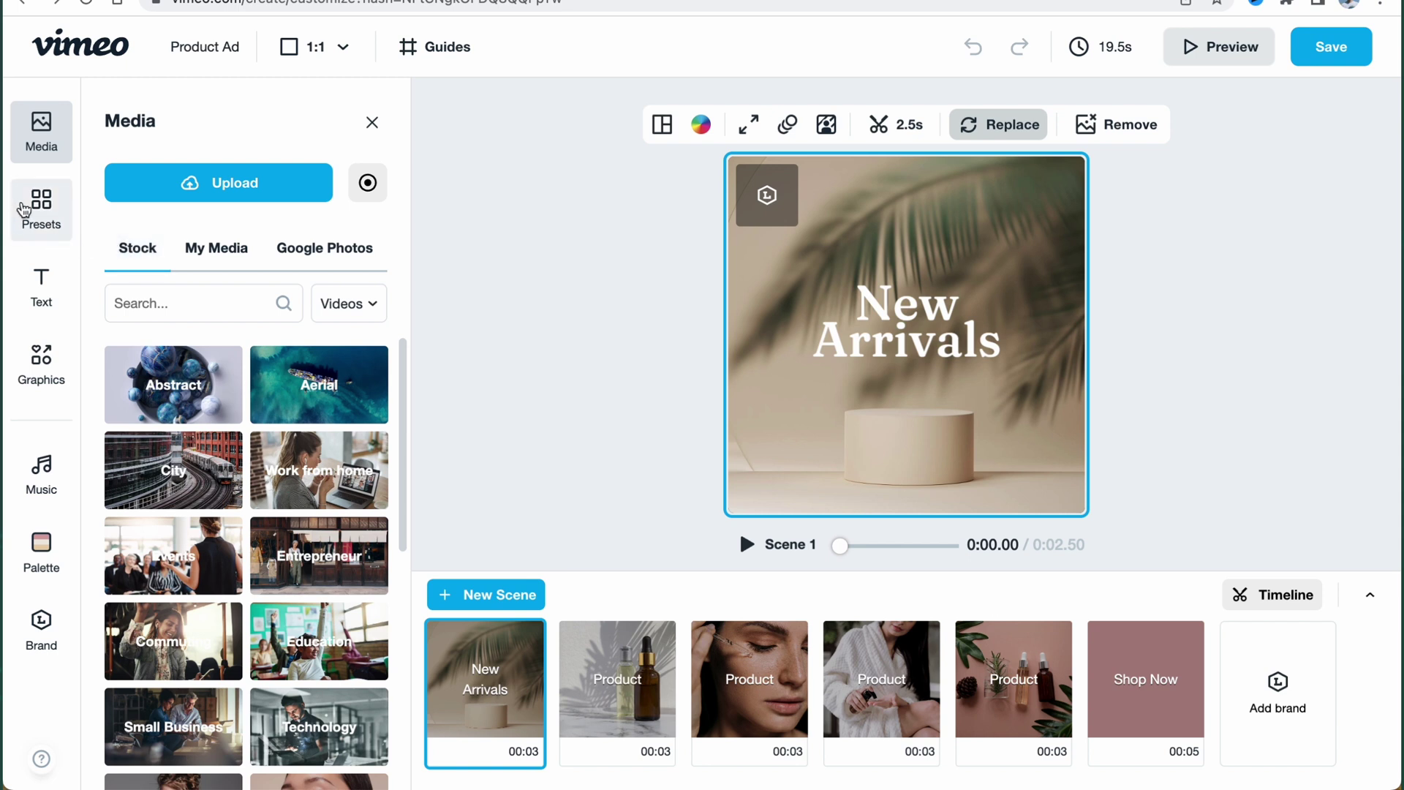
Add the first Abstract stock video as a new scene, then undo it.
click(173, 384)
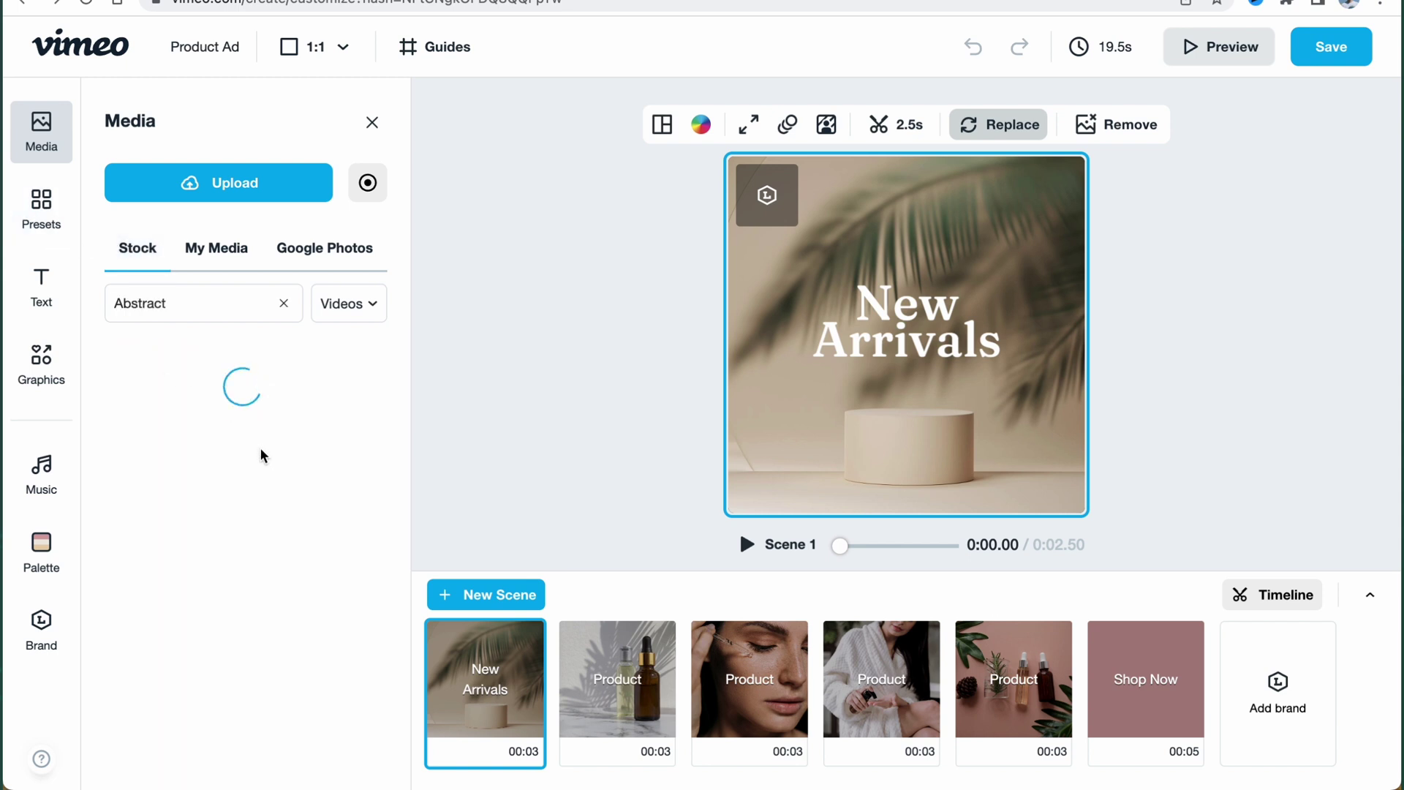
mouse_move(167, 386)
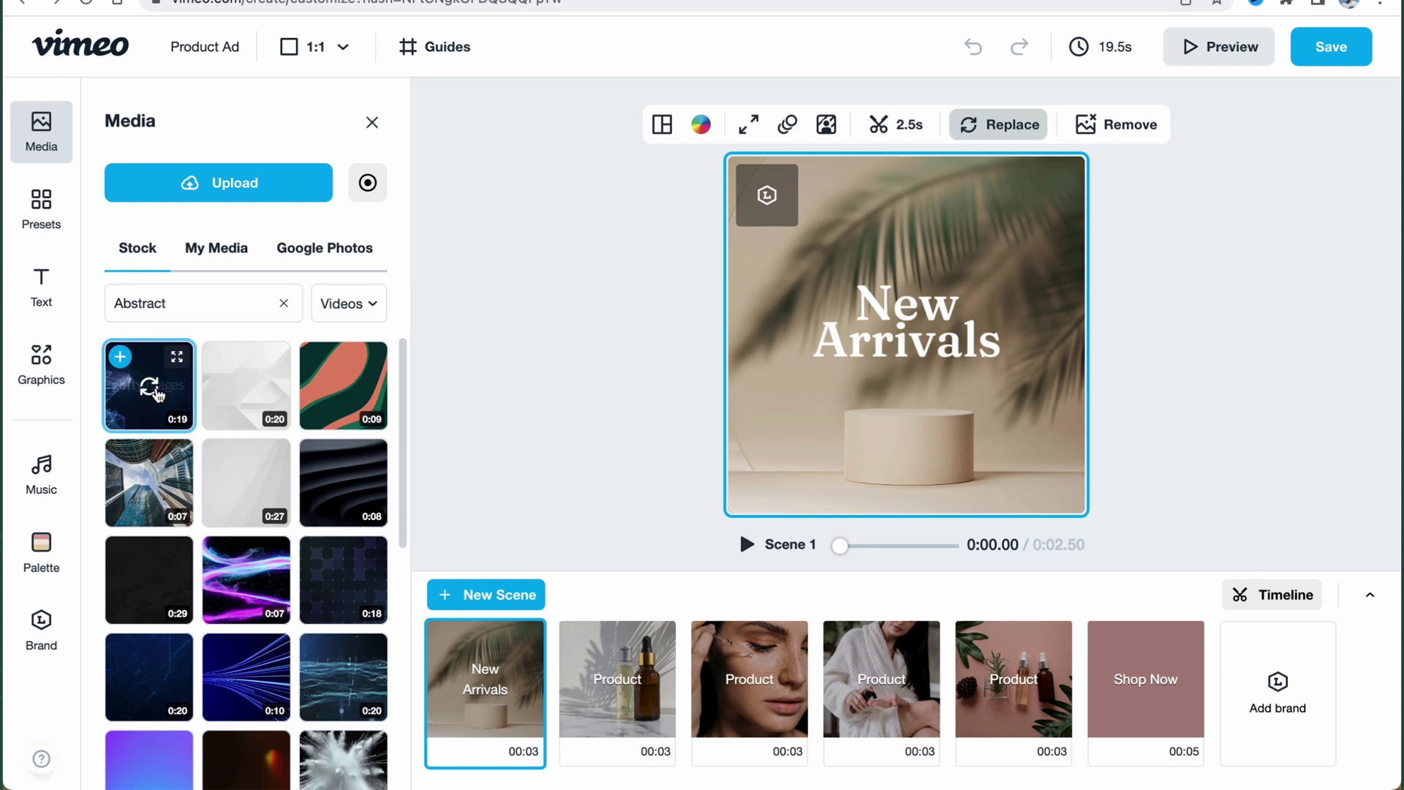
click(119, 356)
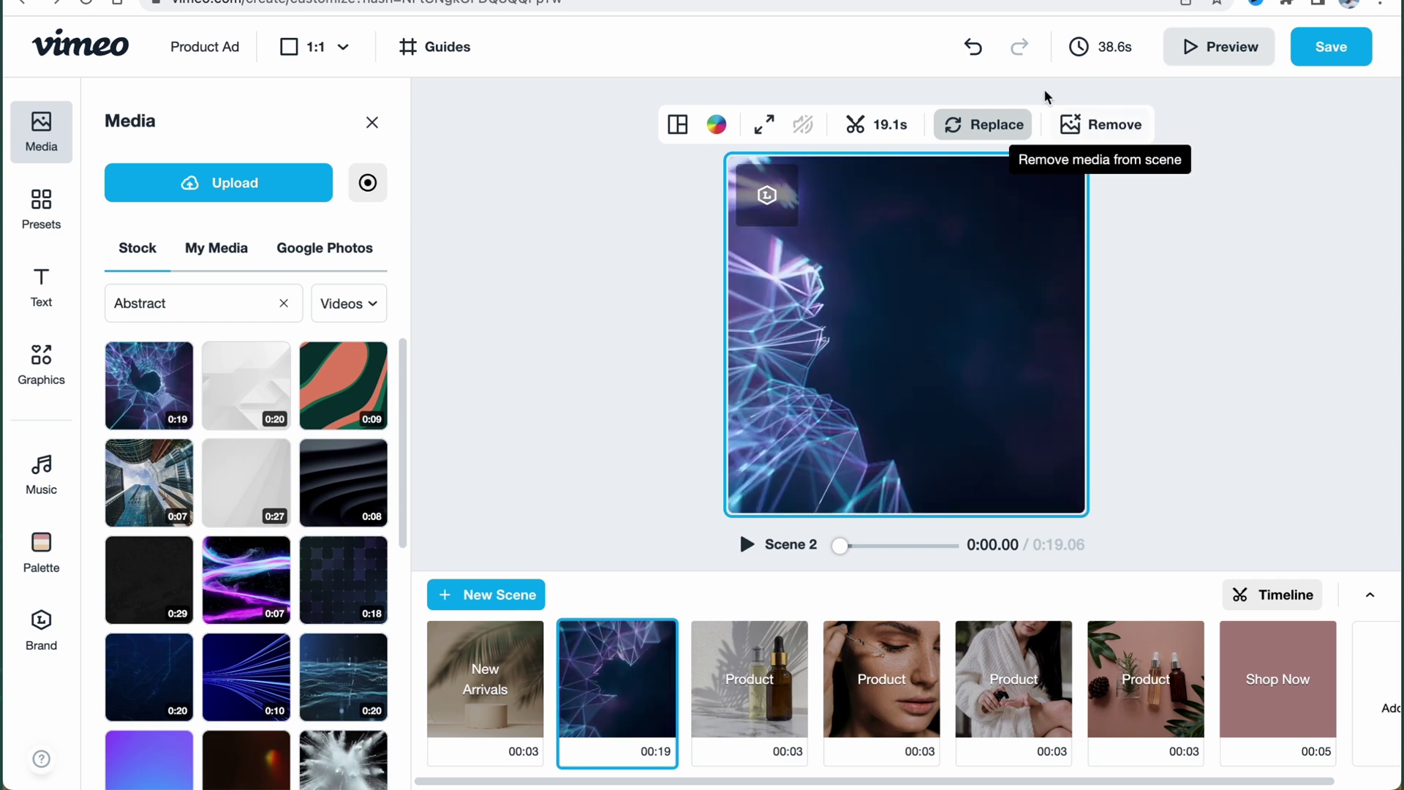
click(987, 63)
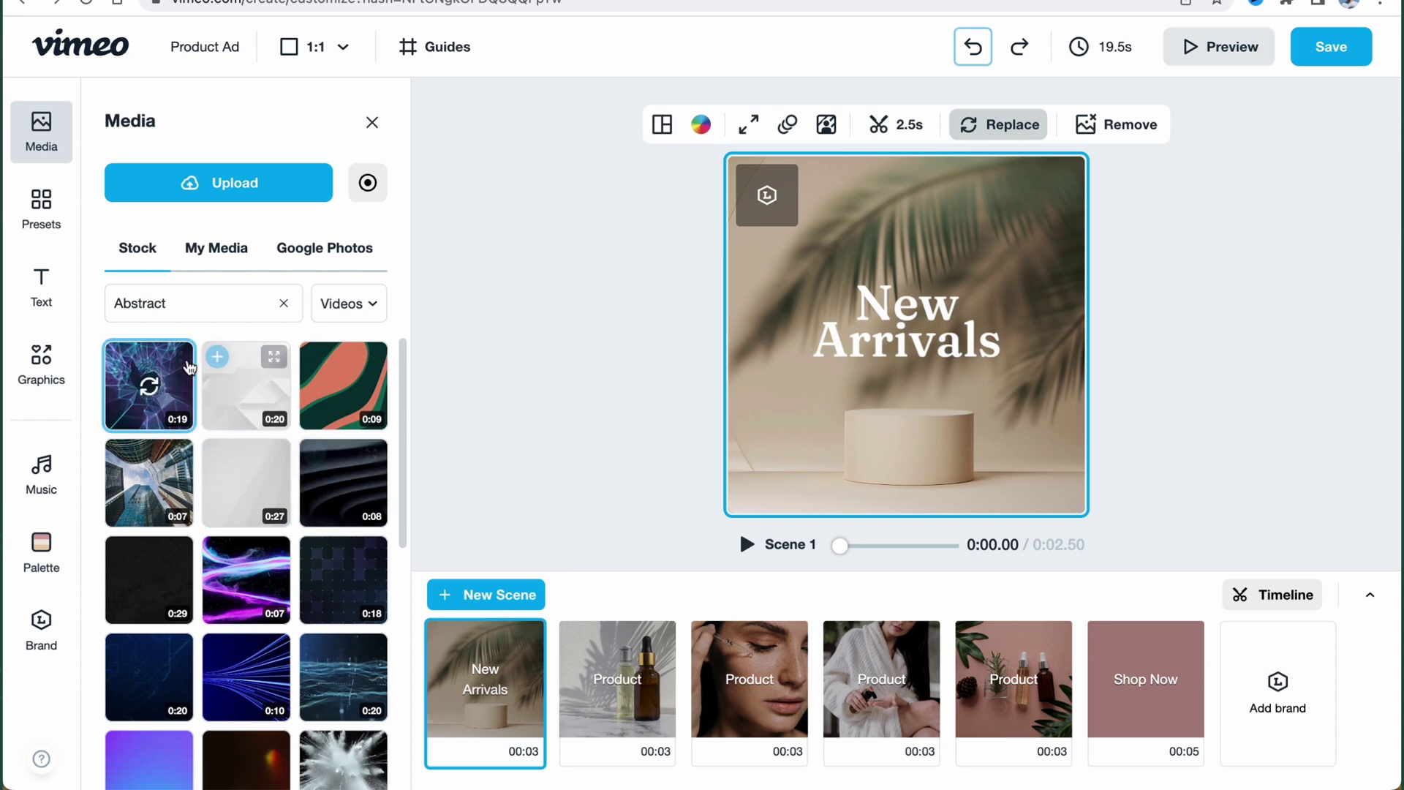
Add an abstract stock photo as a scene, remove it, and open the Presets library.
click(374, 307)
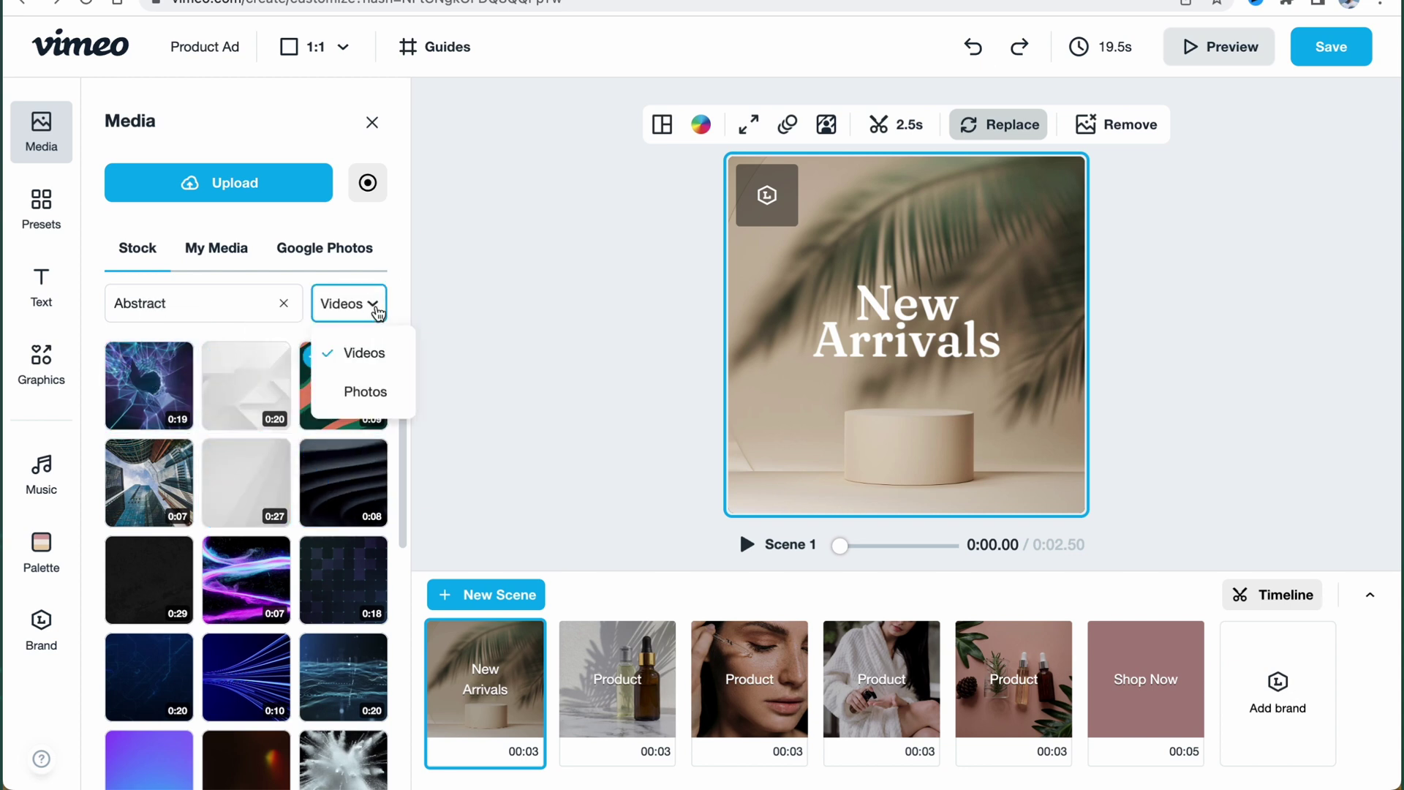
click(368, 395)
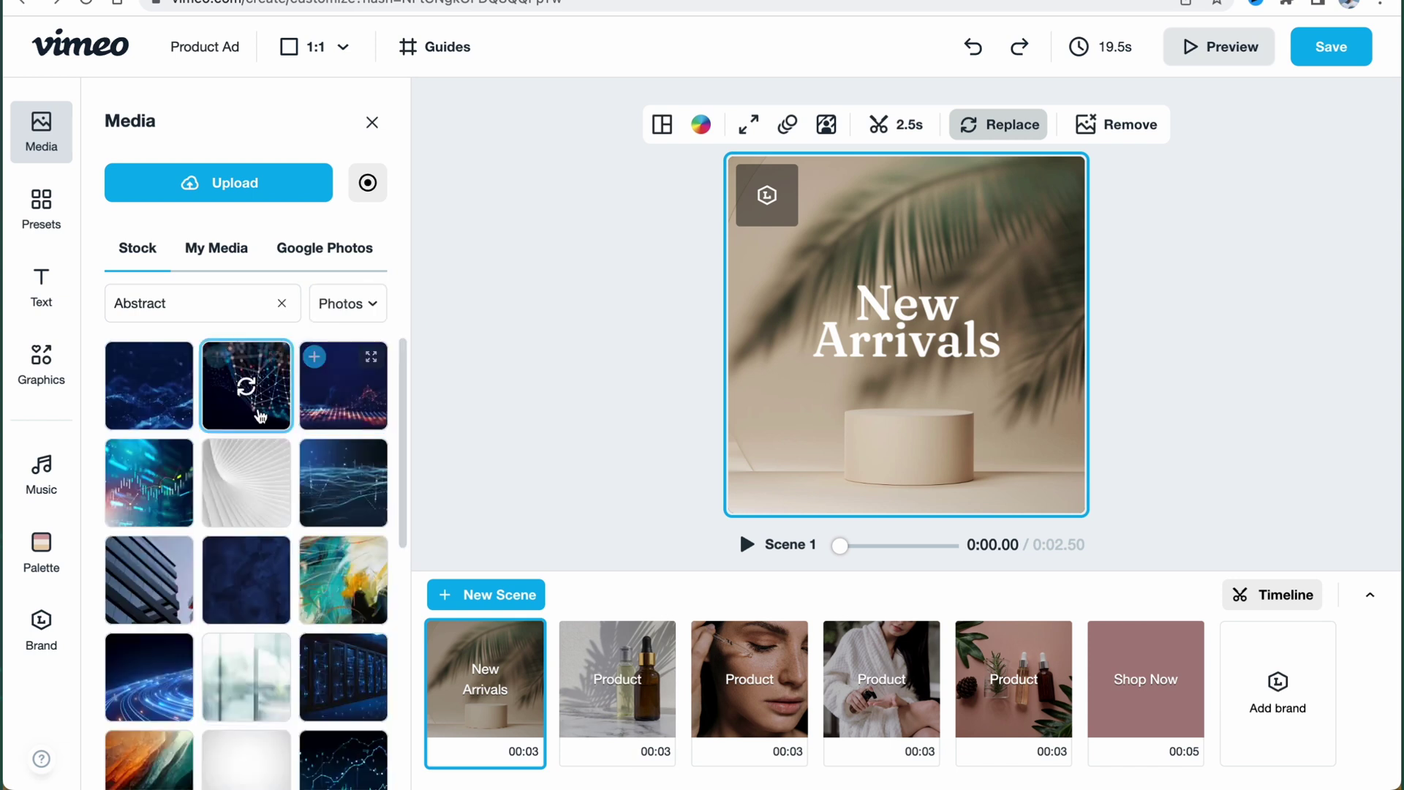
click(123, 360)
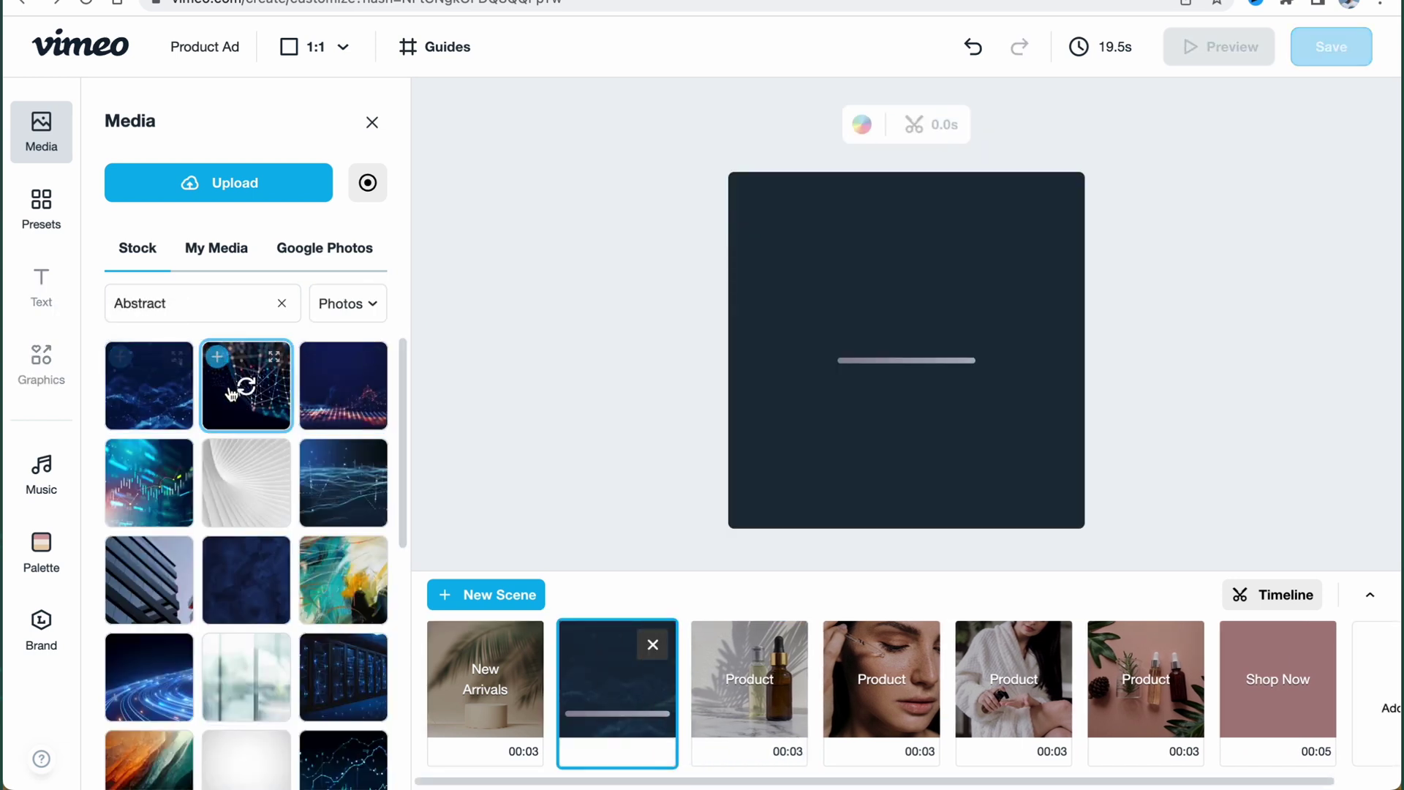
click(652, 644)
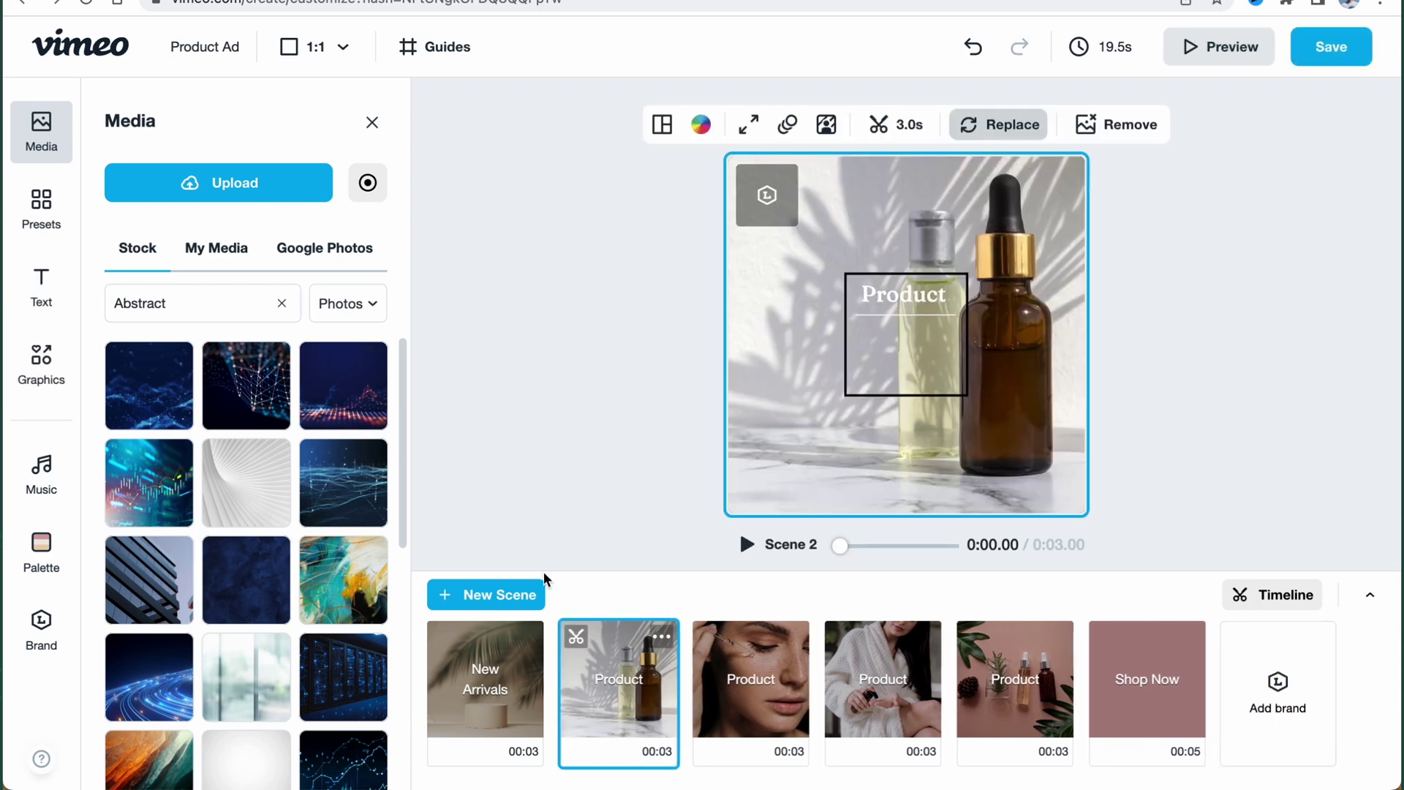
click(55, 228)
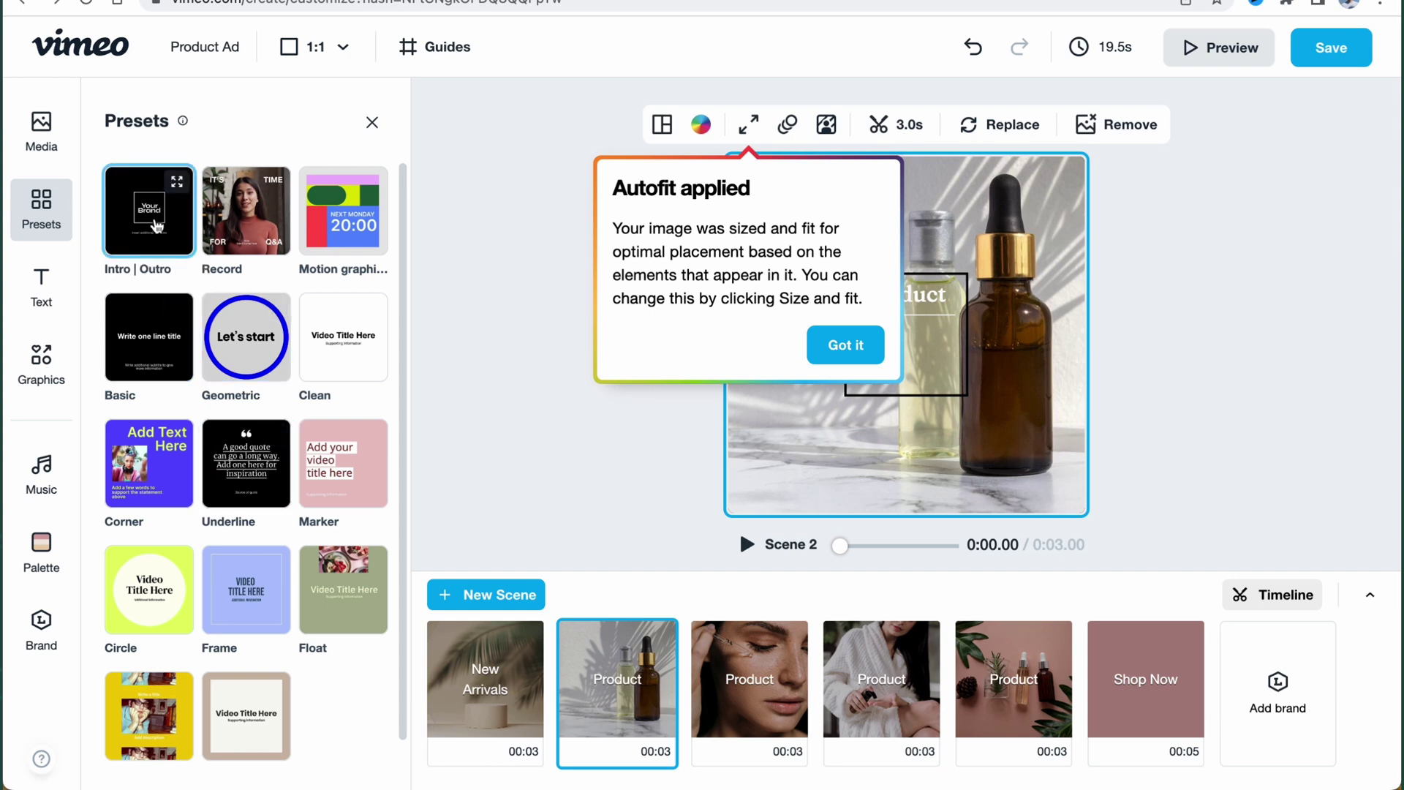
Add the first Motion graphics preset as Scene 3 and dismiss the Autofit notice.
click(354, 241)
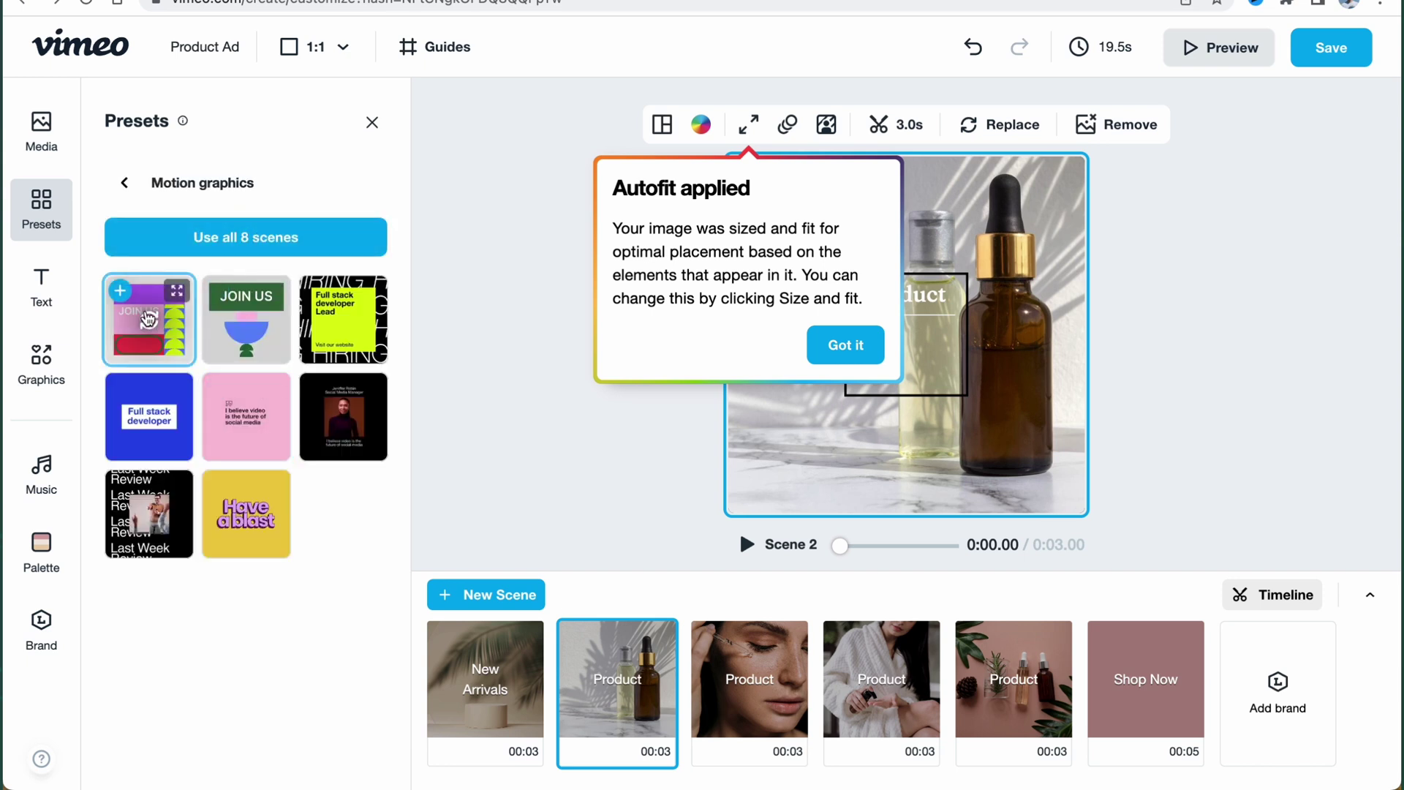
click(120, 290)
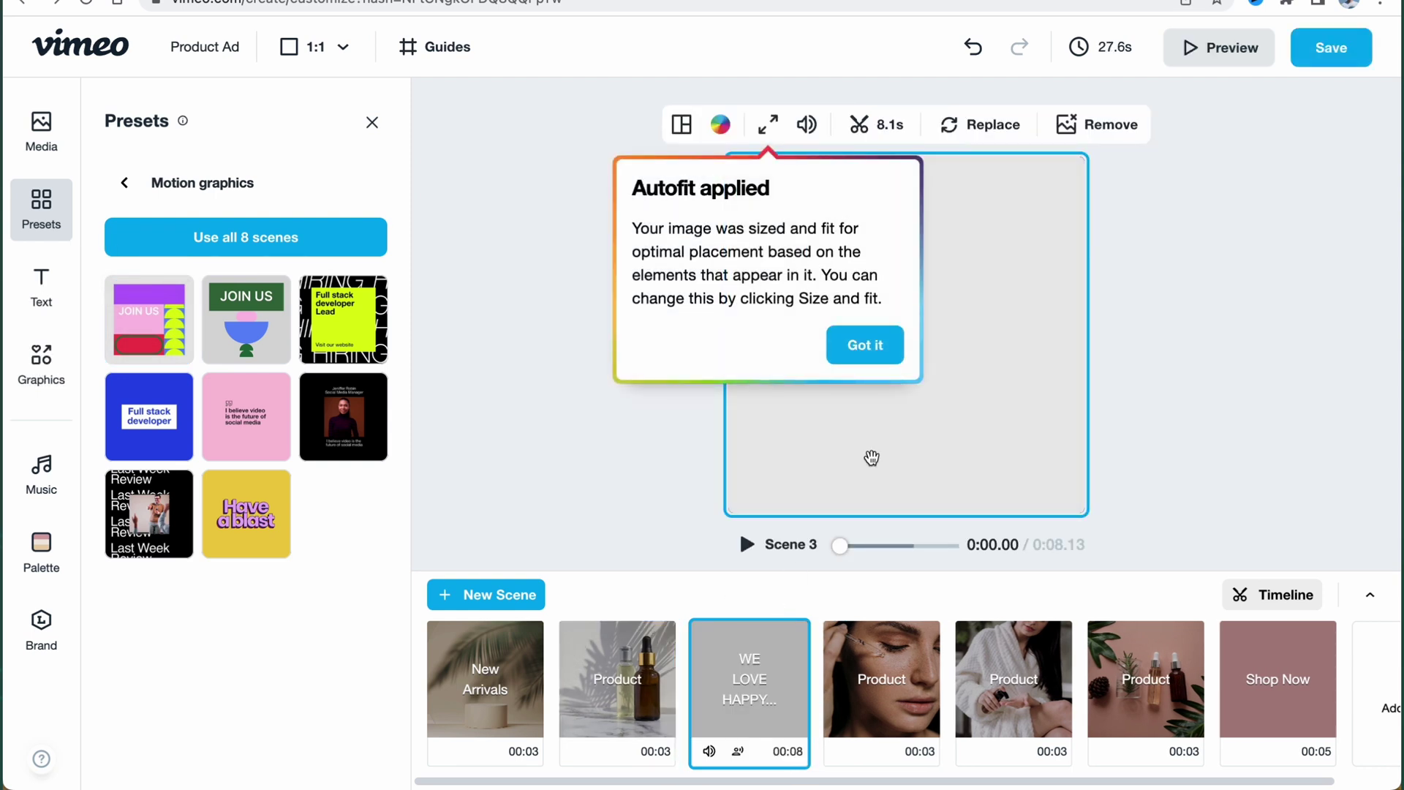
click(888, 352)
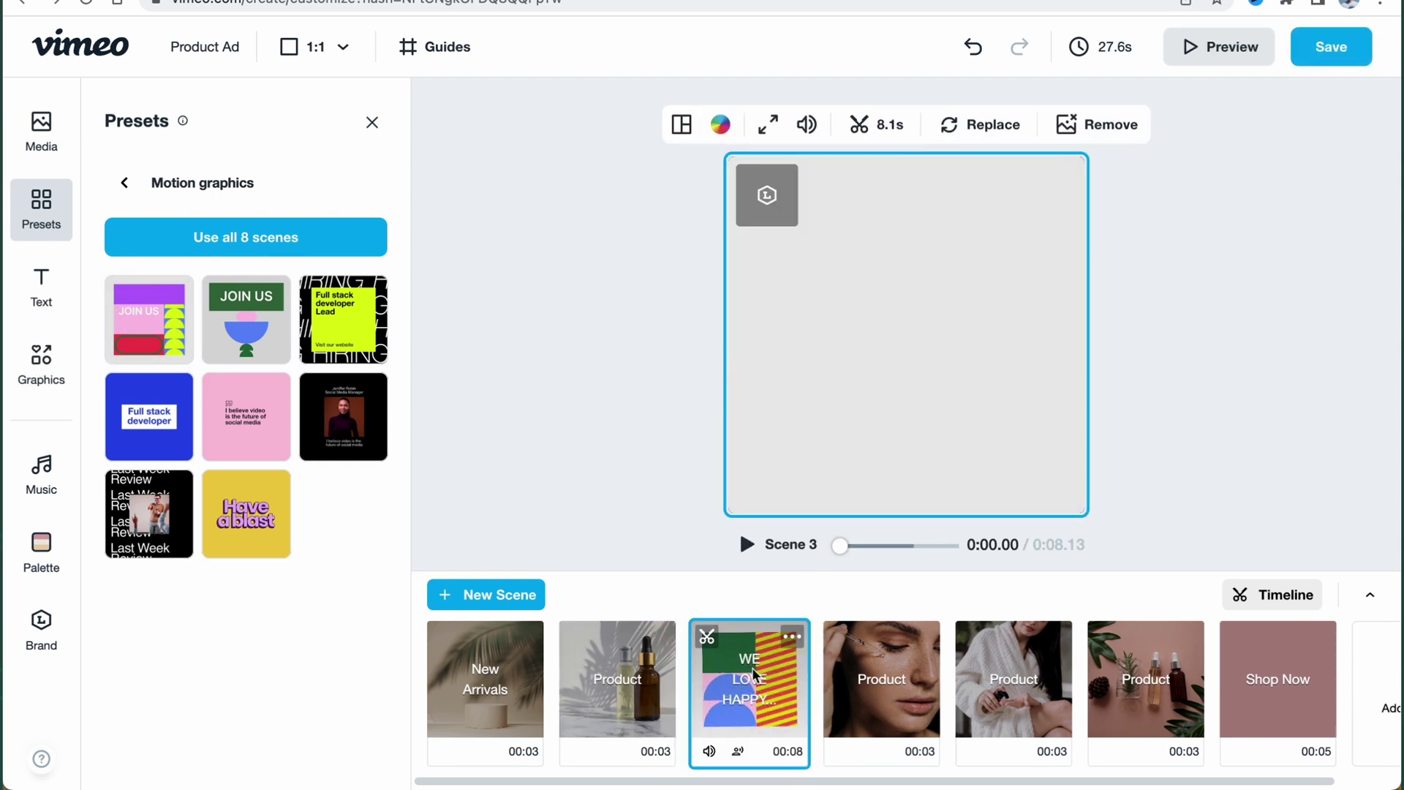
click(373, 122)
click(69, 216)
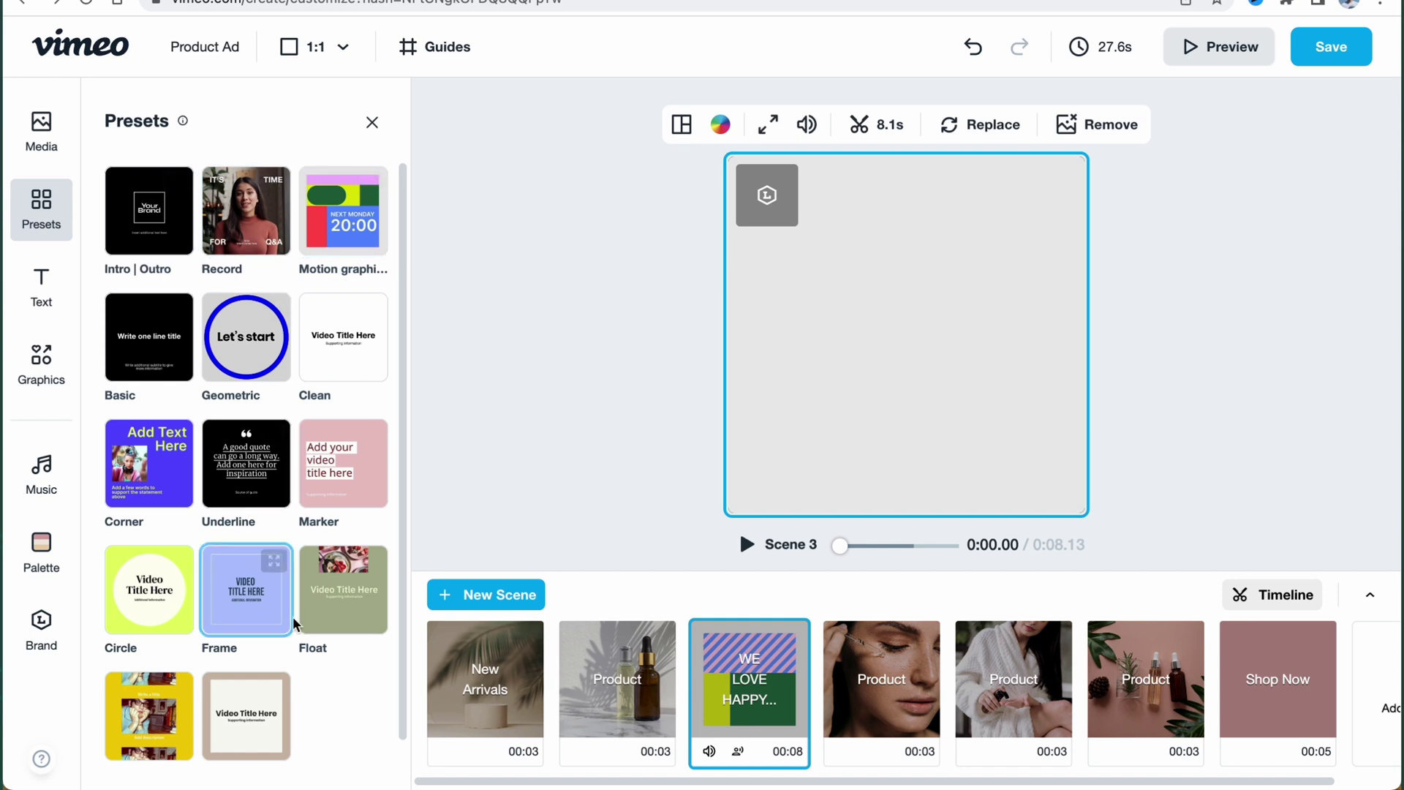
scroll(285, 467, down, 1)
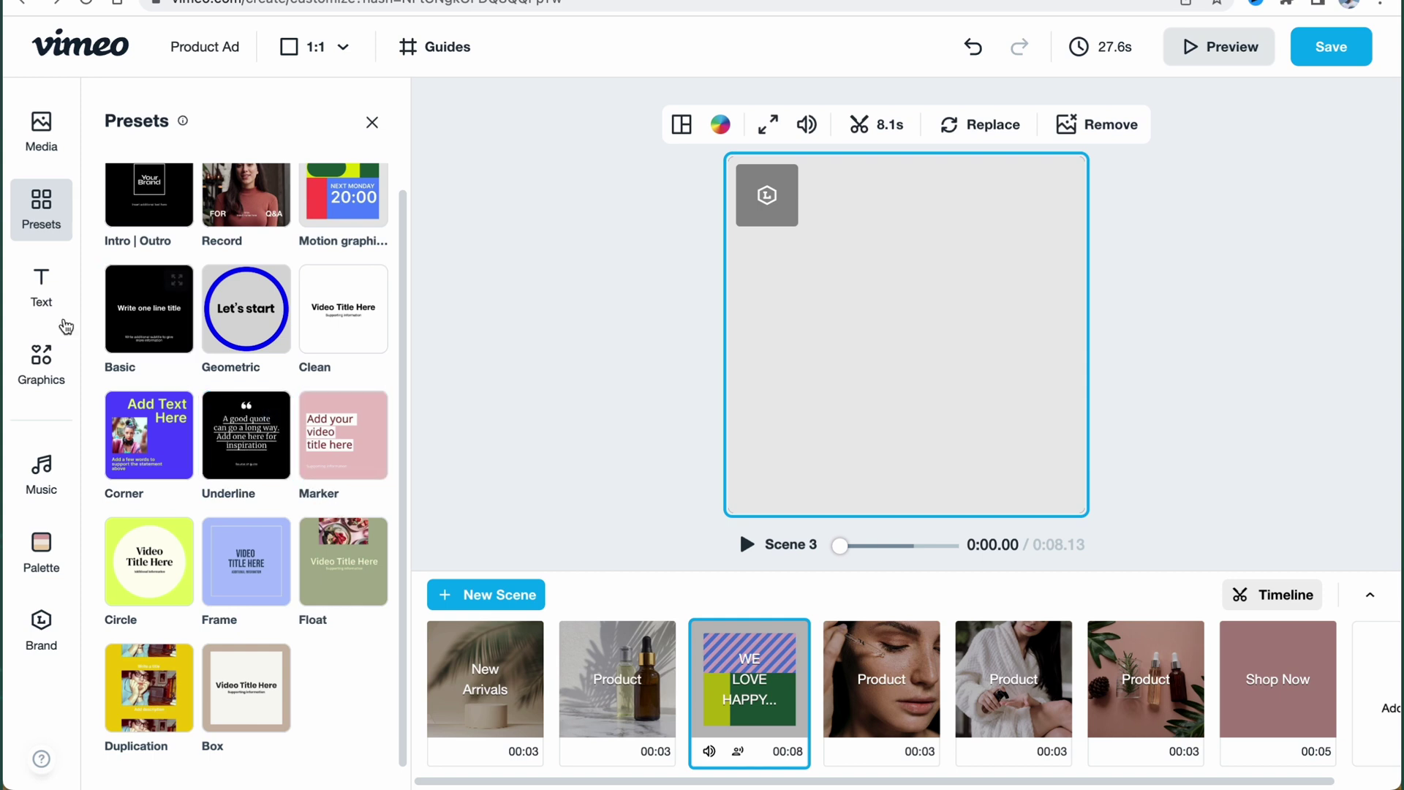
Add a text element from the text styles to Scene 3, then undo it.
click(40, 293)
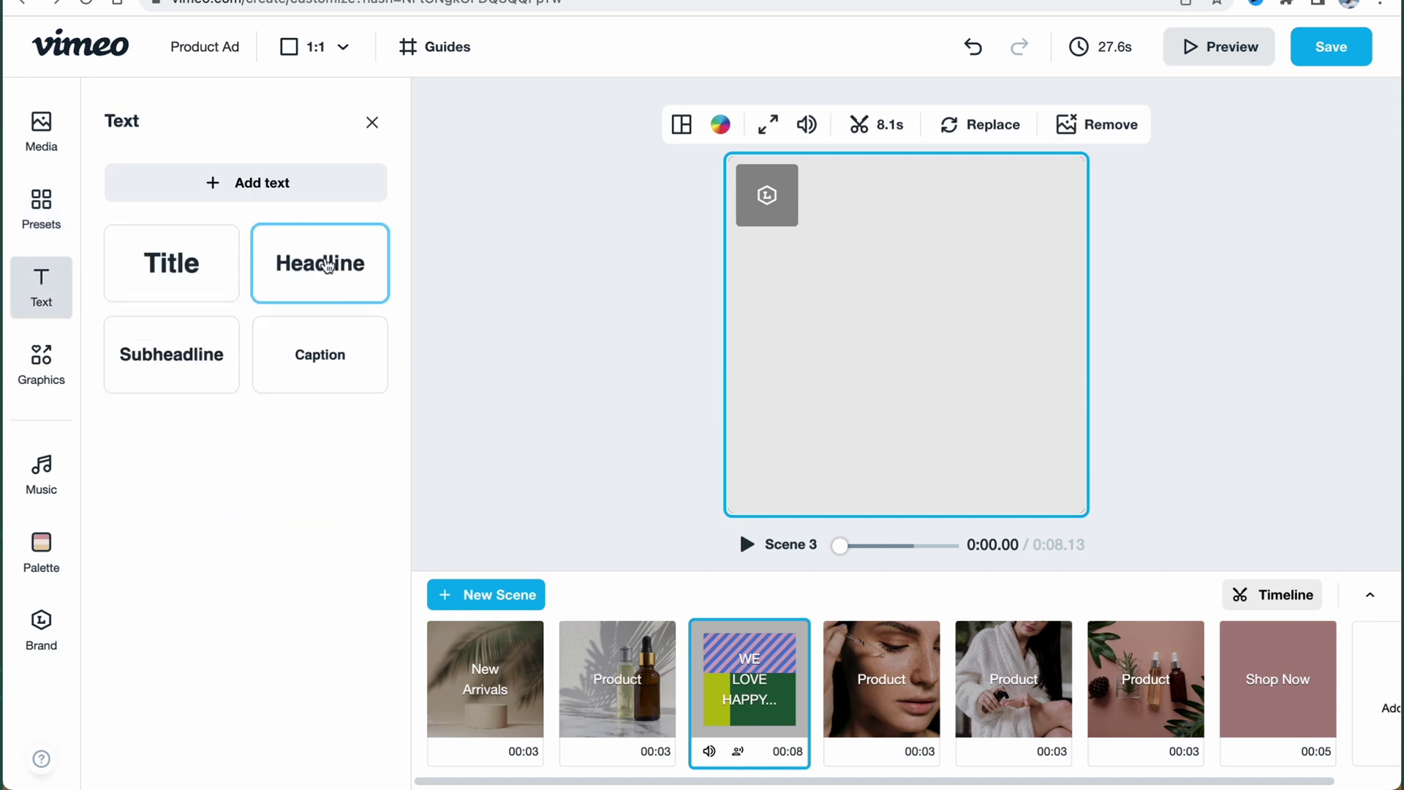
click(241, 204)
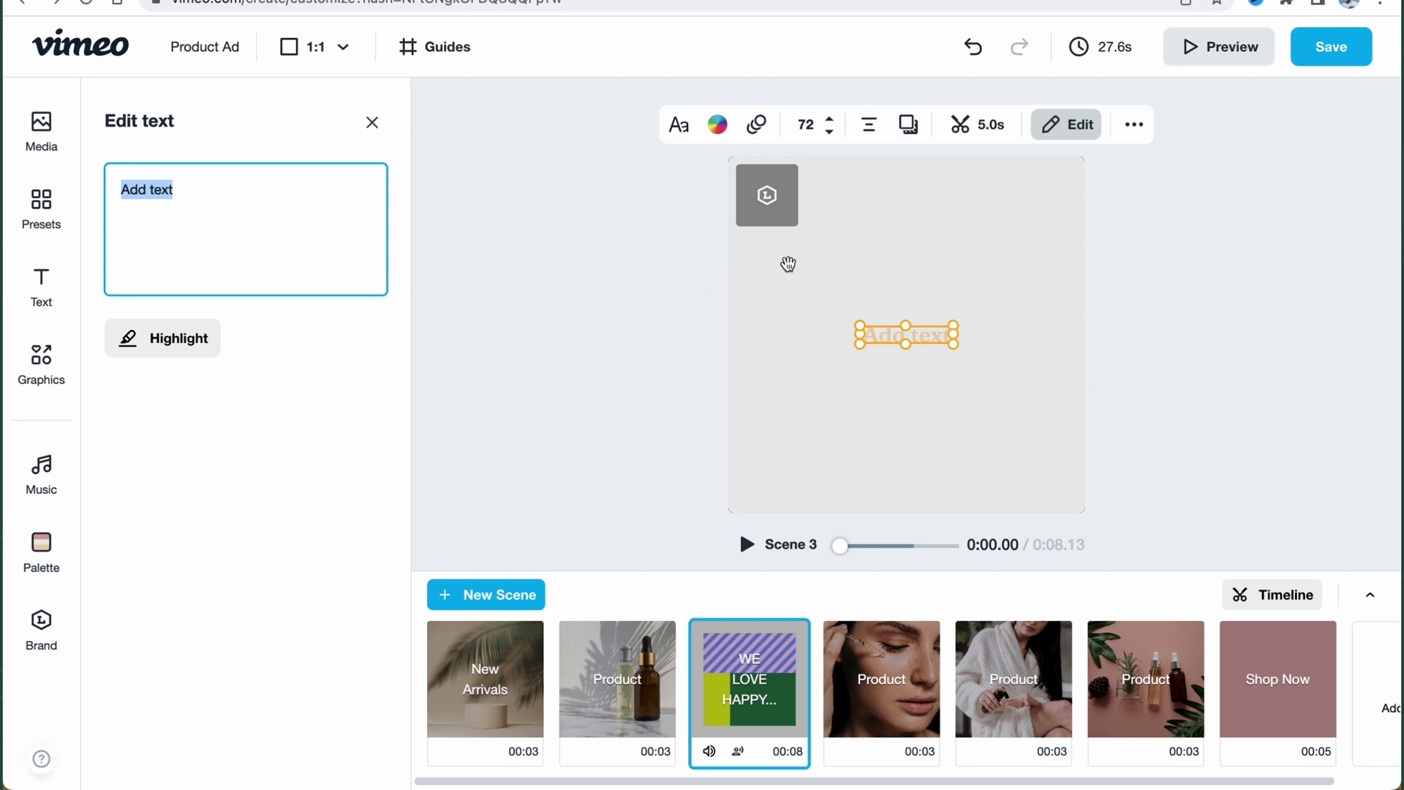
click(972, 46)
Scroll the sticker graphics from arrows and love stickers down to photo stickers, then view Music.
click(41, 367)
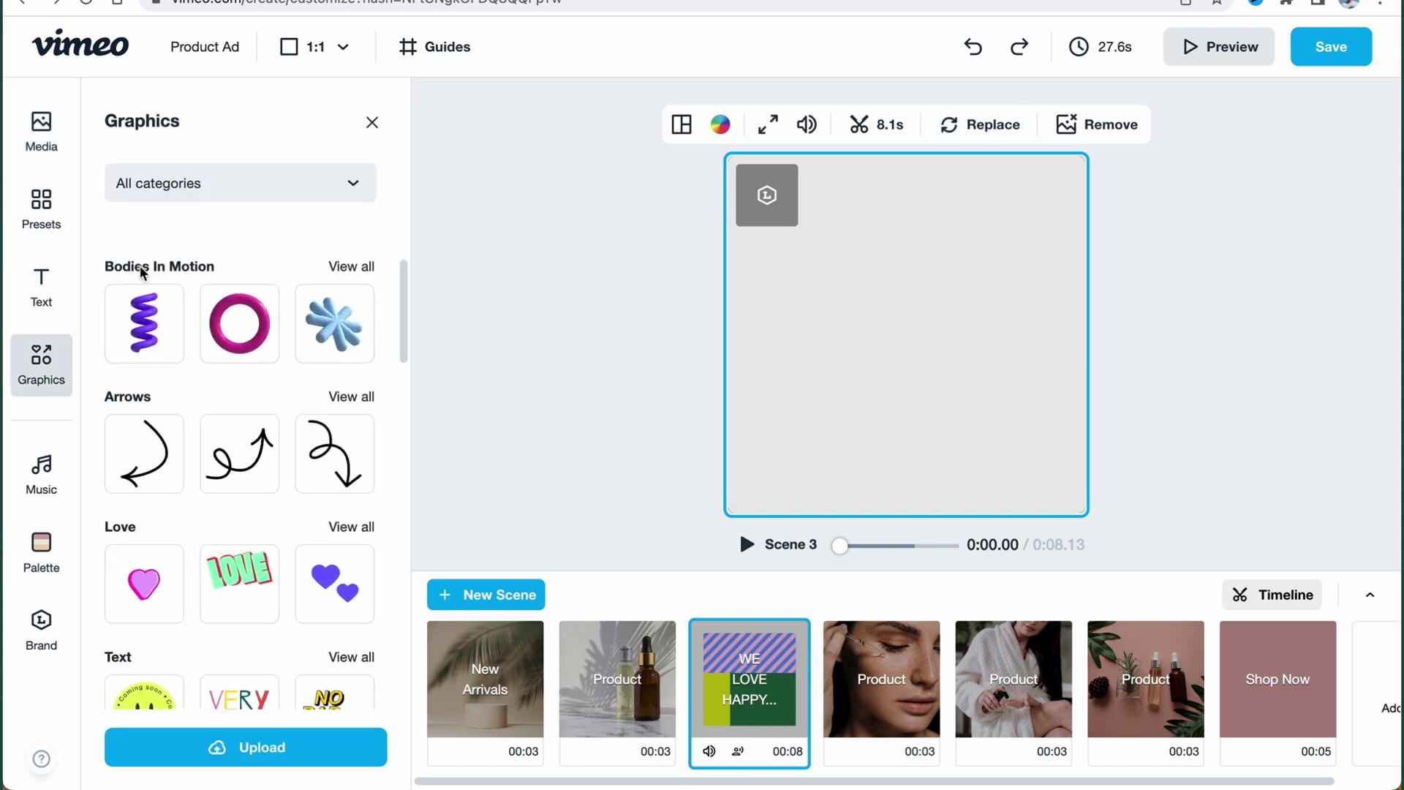
scroll(182, 479, down, 1)
scroll(181, 476, down, 1)
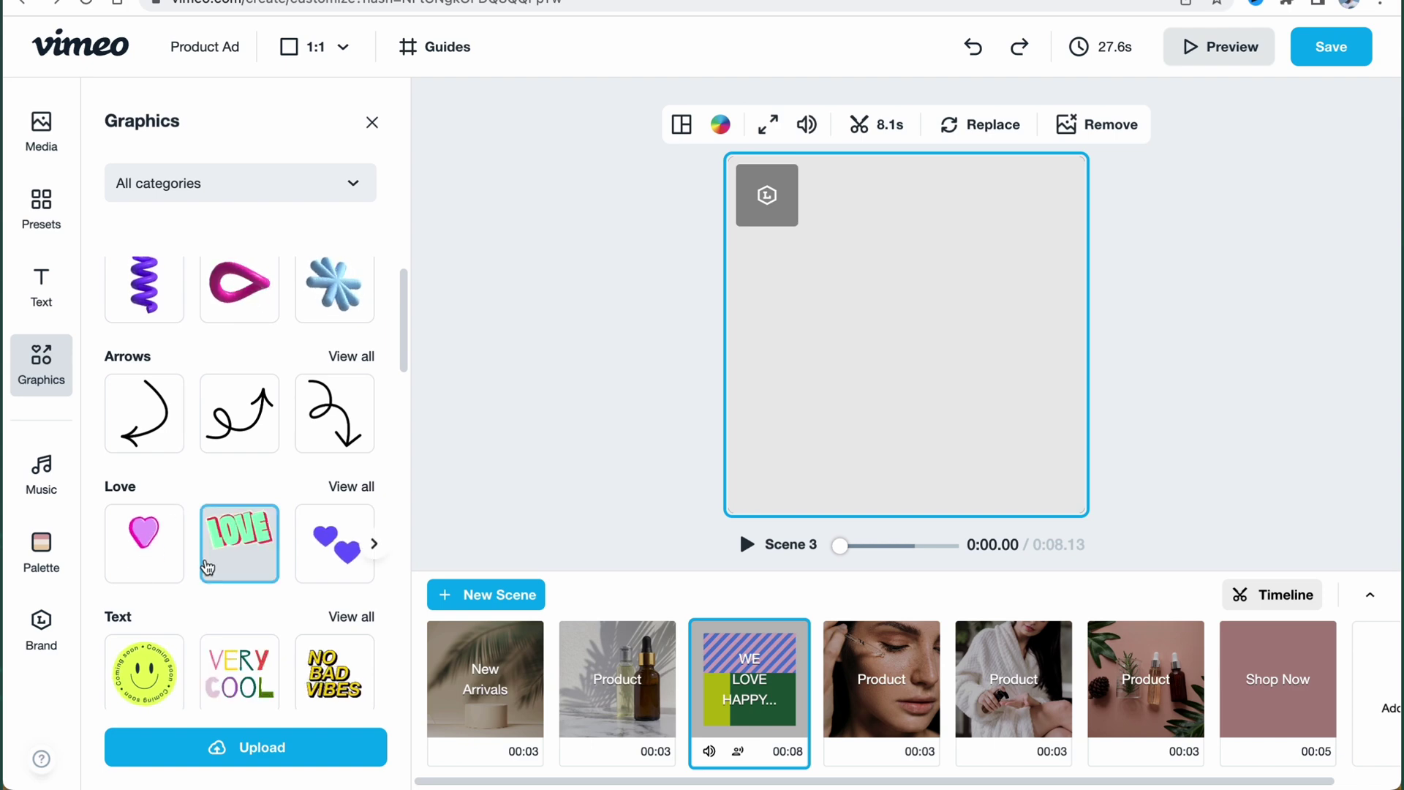
scroll(297, 521, down, 10)
scroll(288, 517, down, 6)
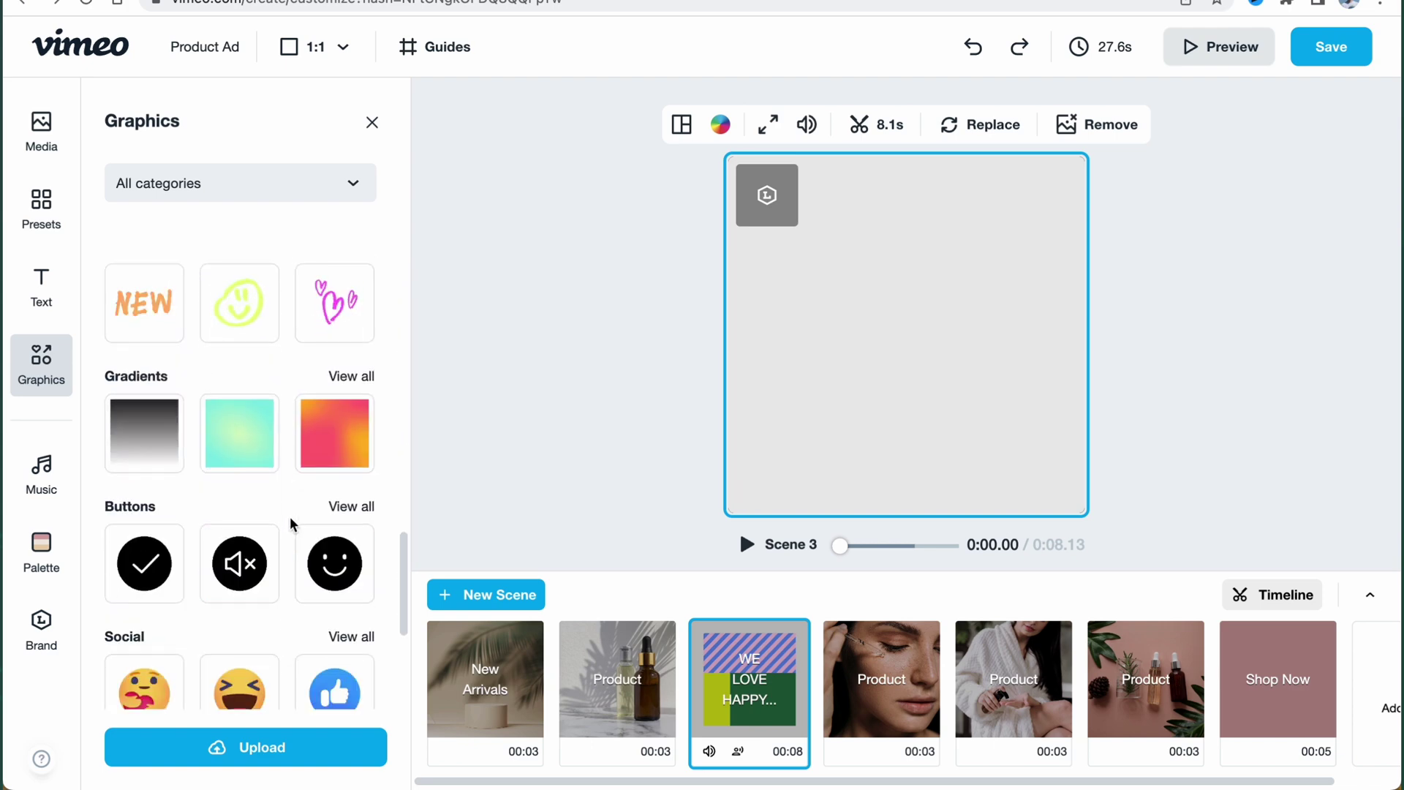
scroll(290, 516, down, 2)
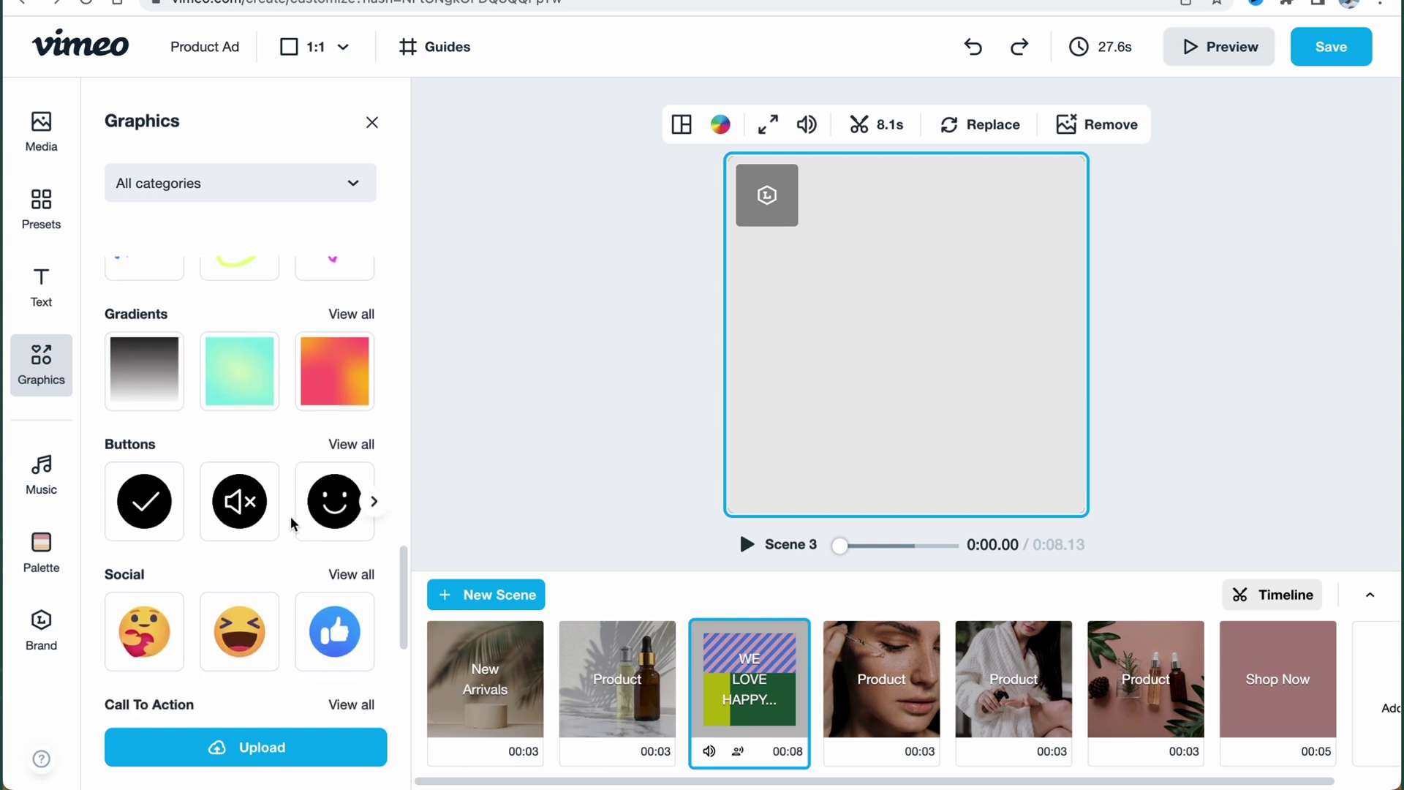
scroll(291, 515, down, 5)
scroll(291, 521, down, 2)
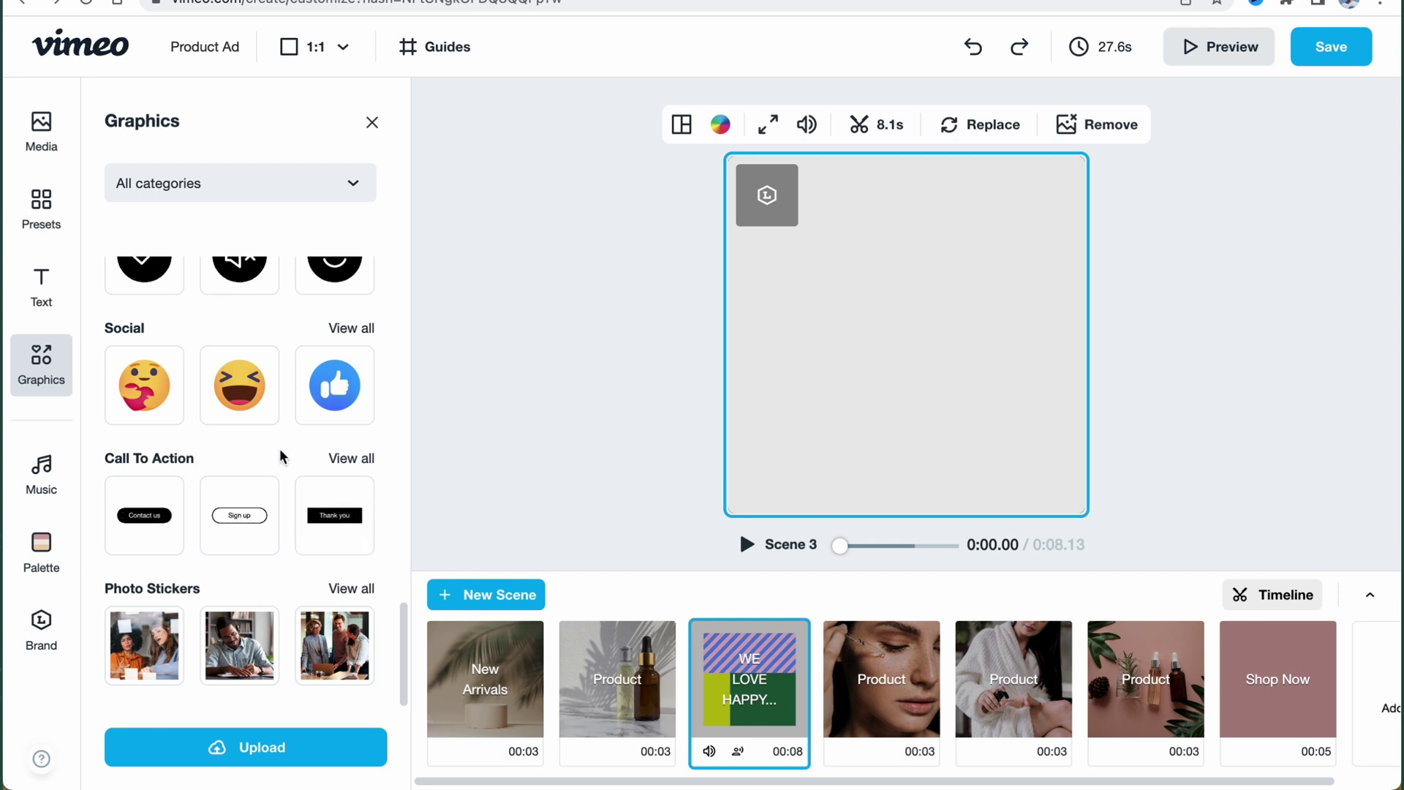
click(42, 477)
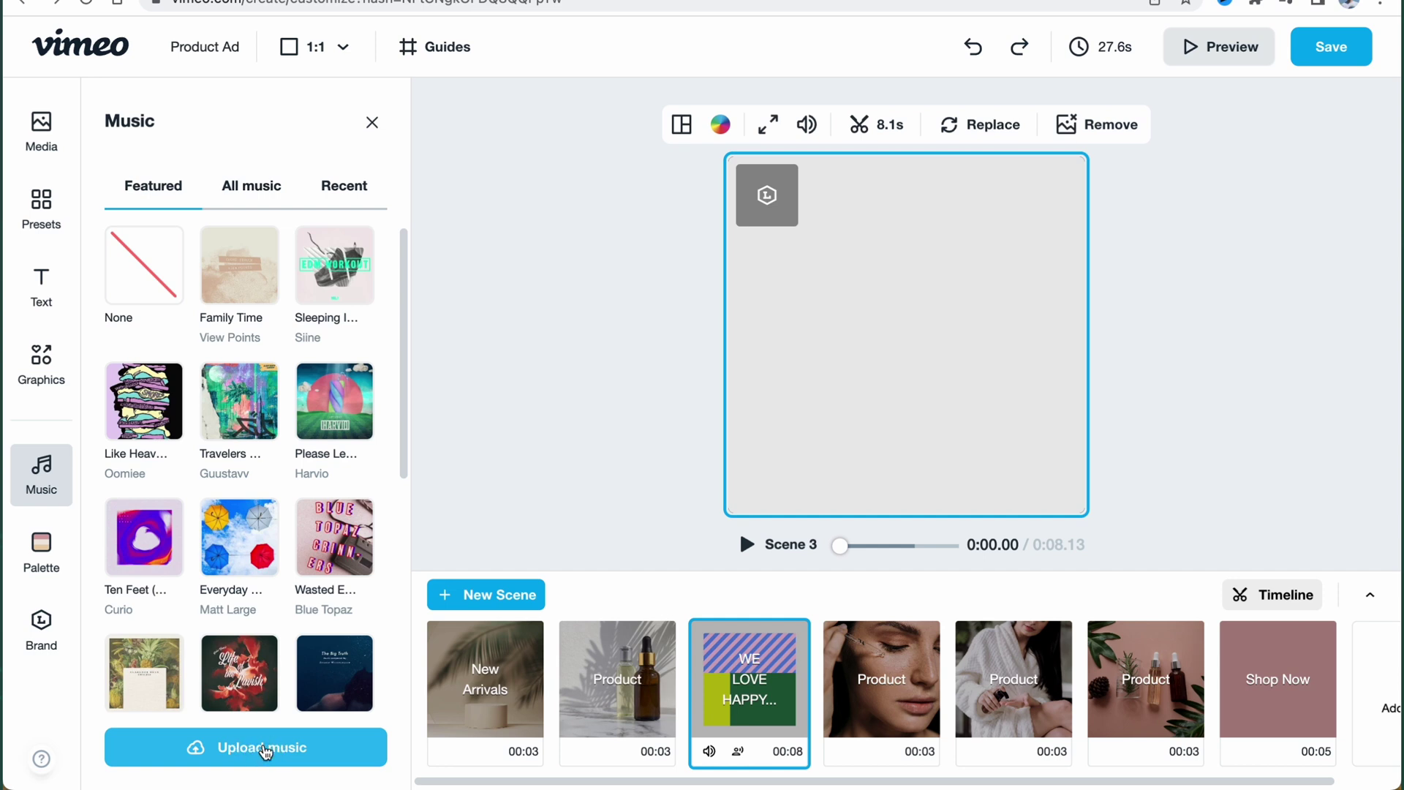
Browse the All music catalogue, then go back to the Featured tracks.
click(251, 191)
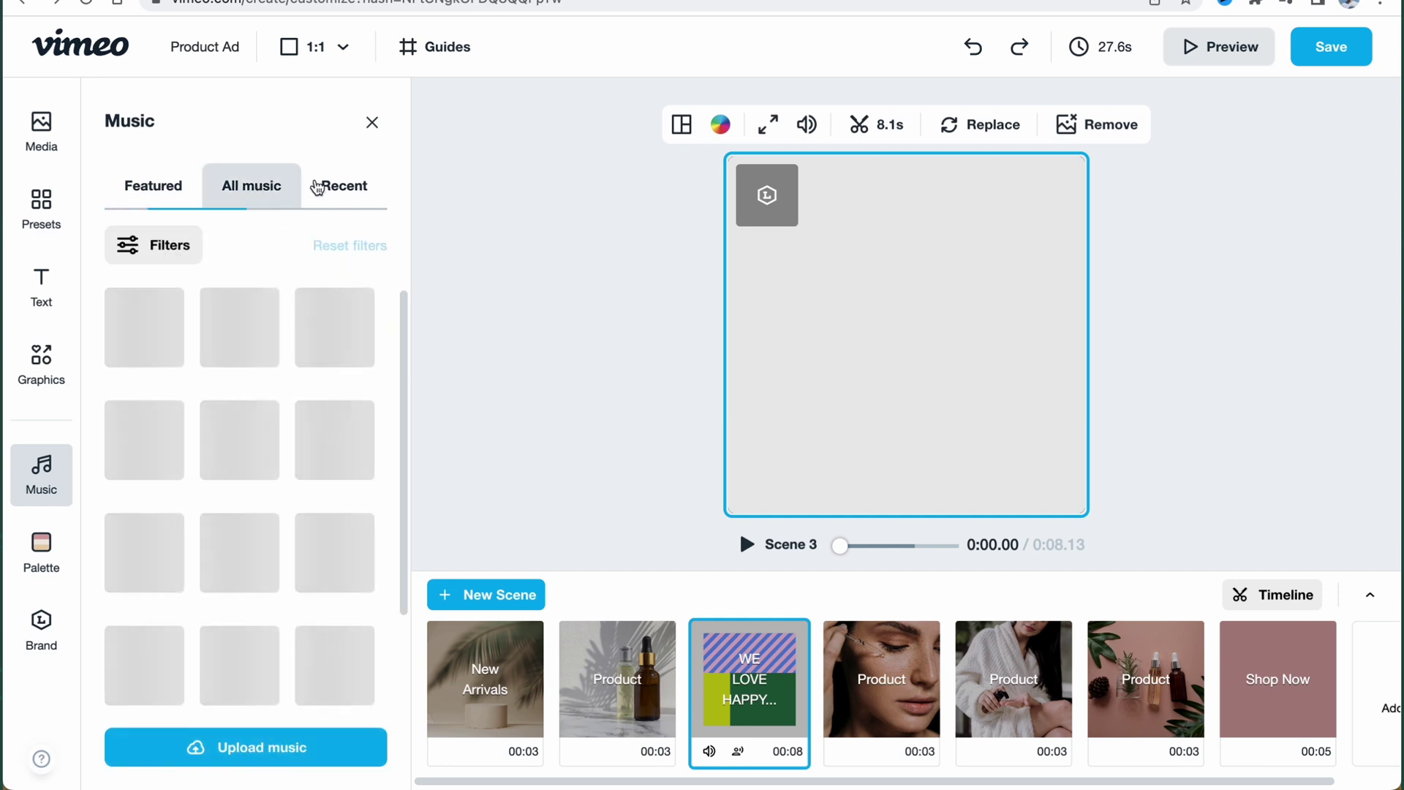
click(148, 188)
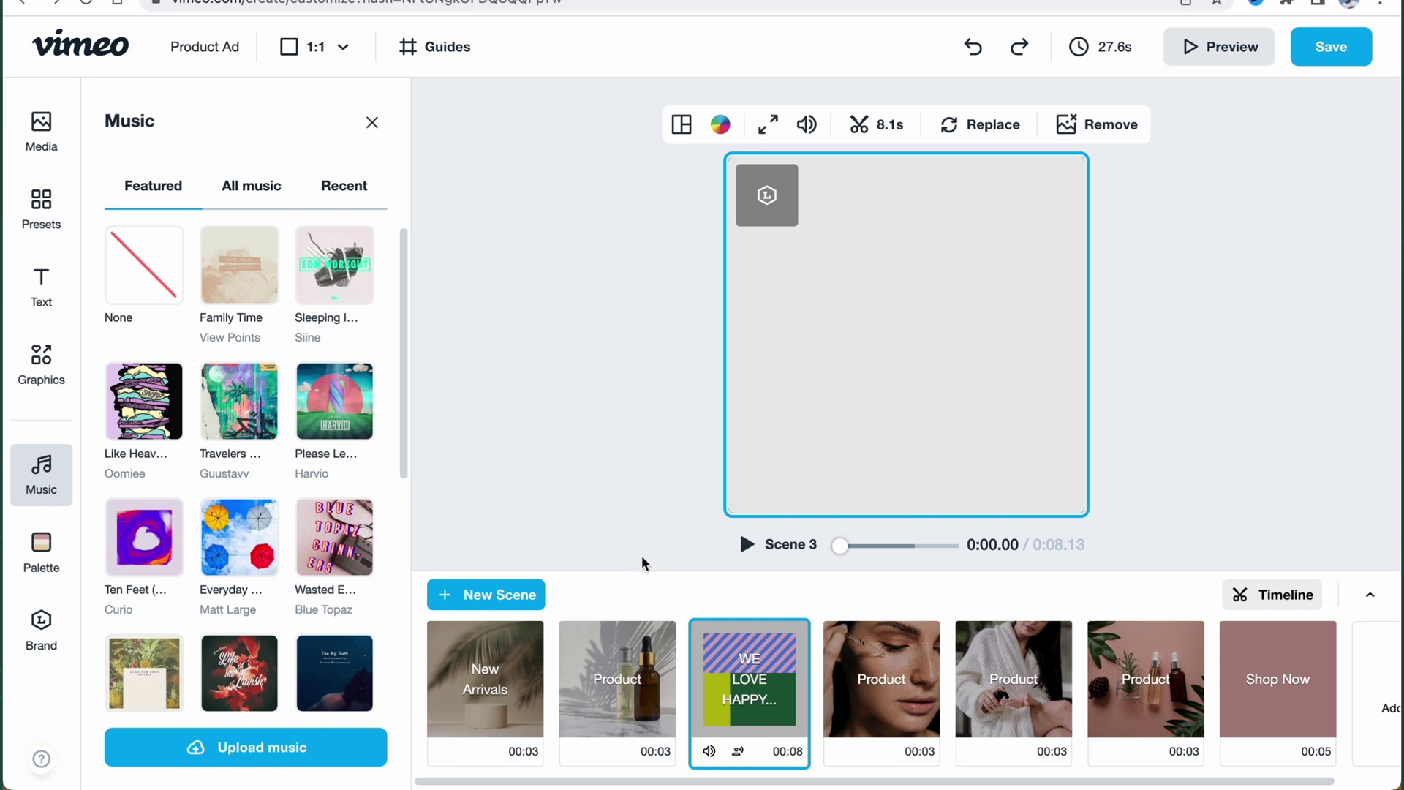
Try the blue, green, beige, black and brown-purple palettes, previewing Scenes 2 and 3.
click(41, 552)
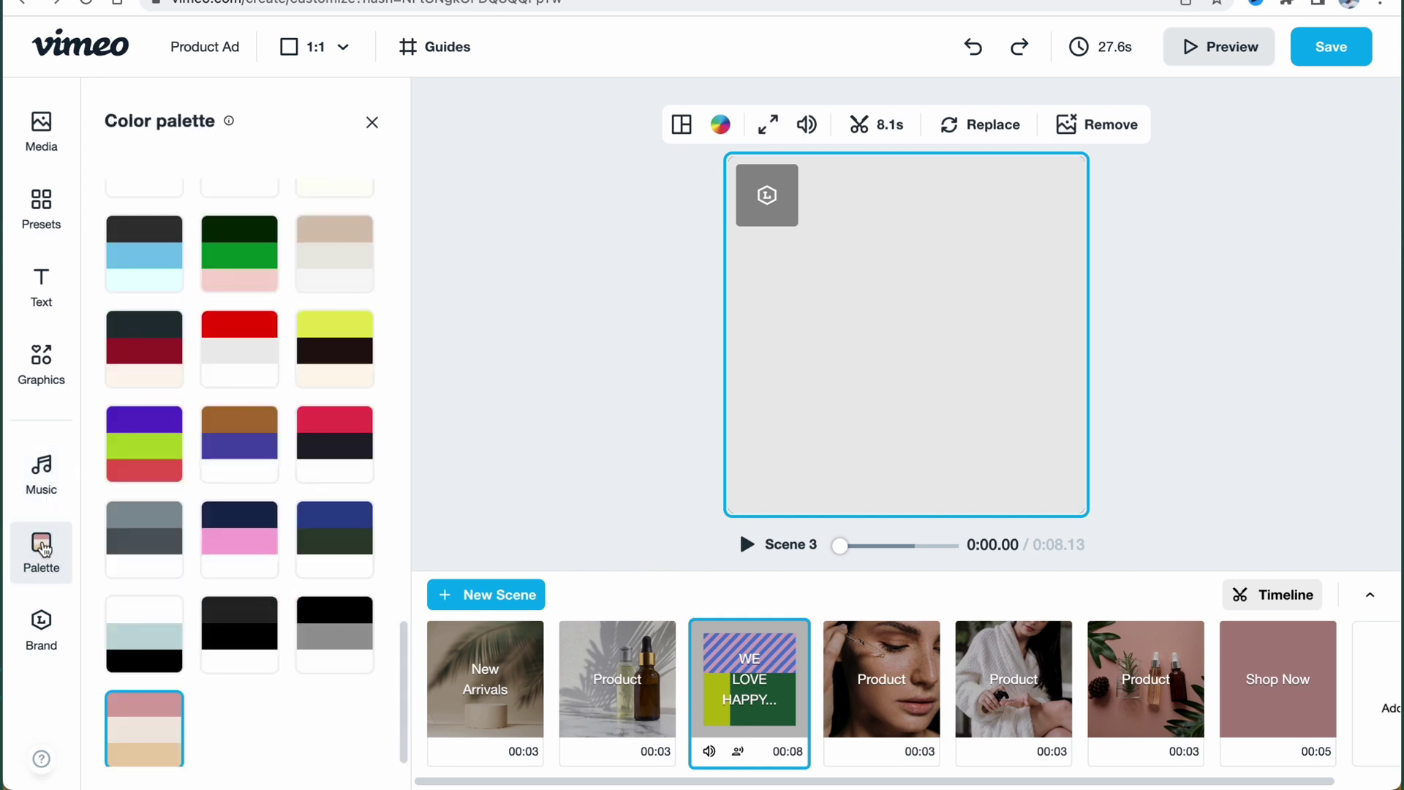
click(150, 260)
click(246, 266)
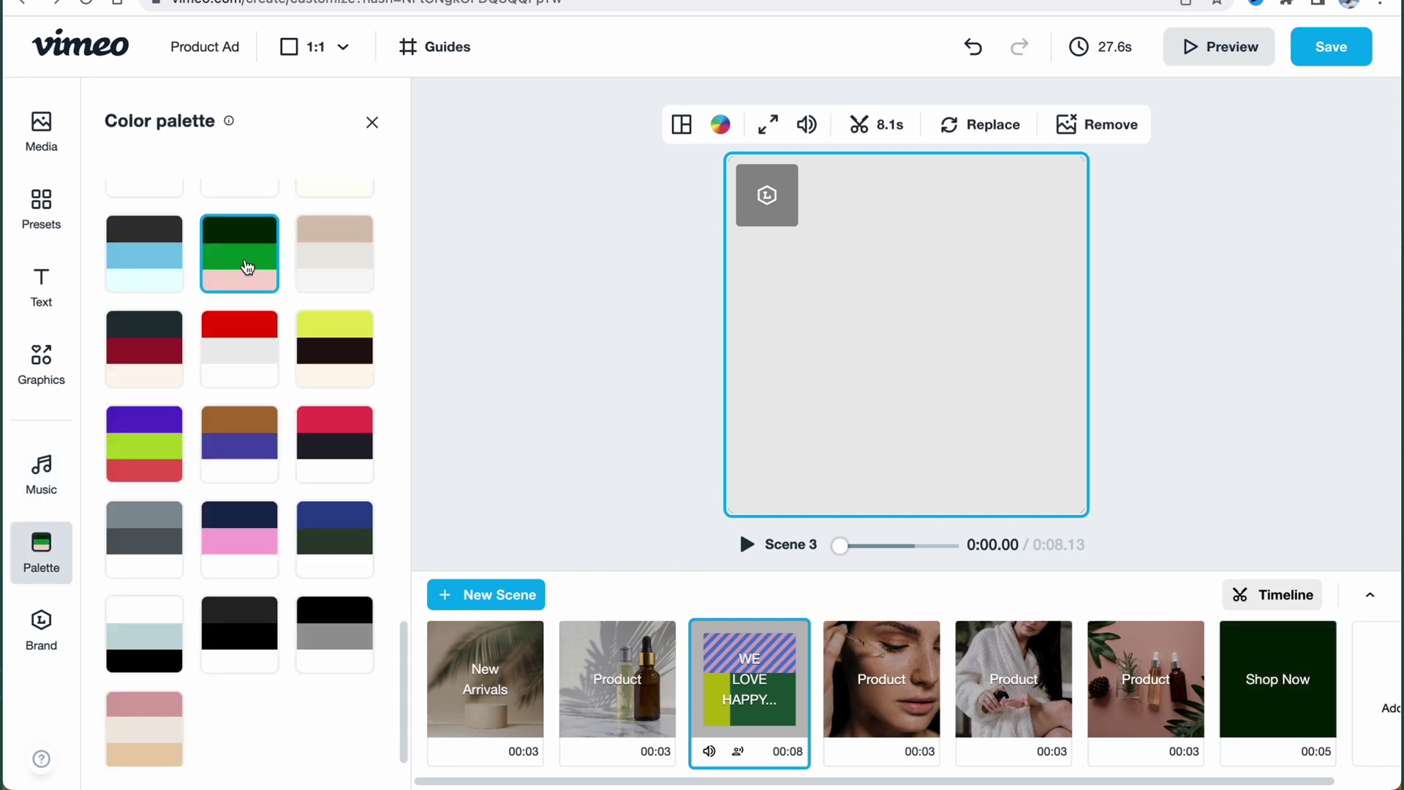
click(345, 267)
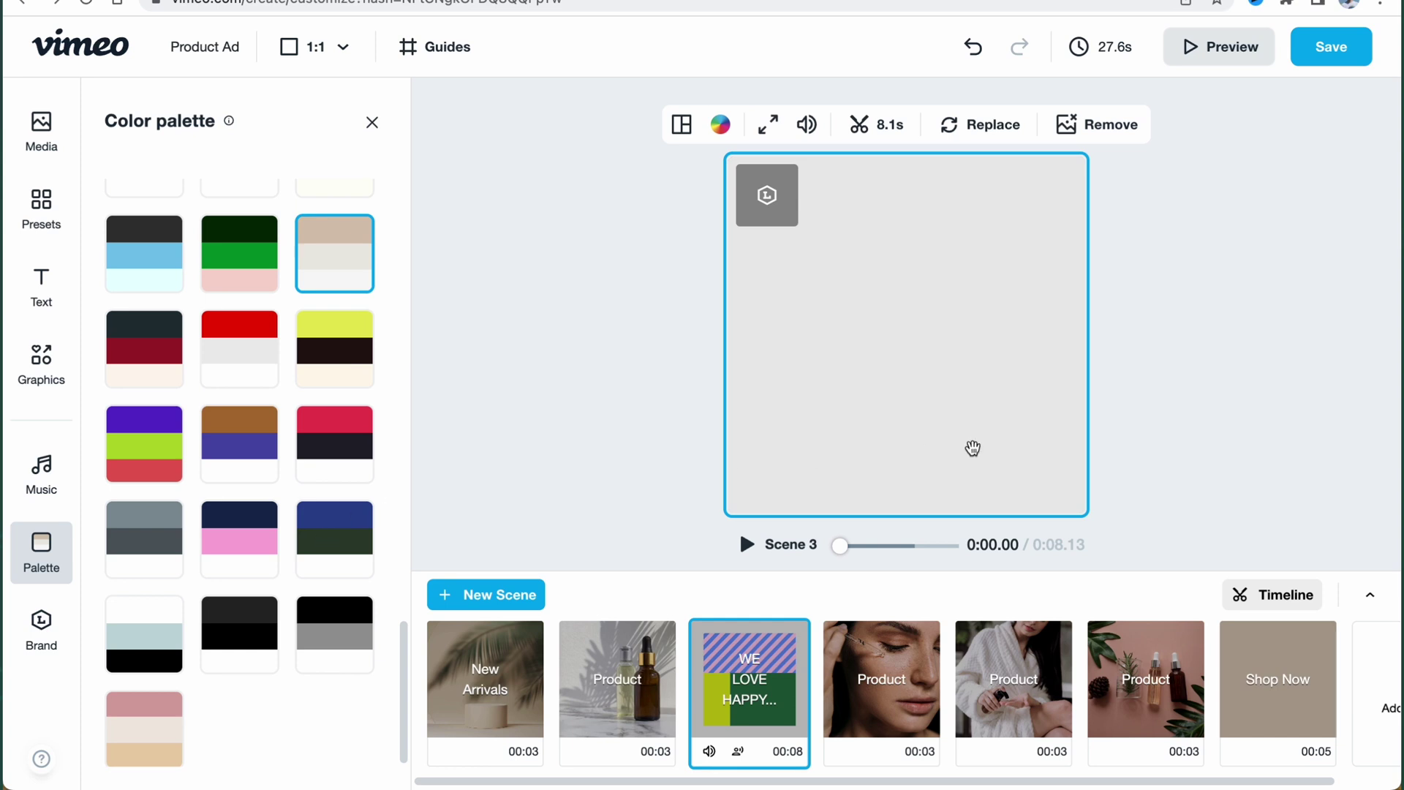
click(225, 626)
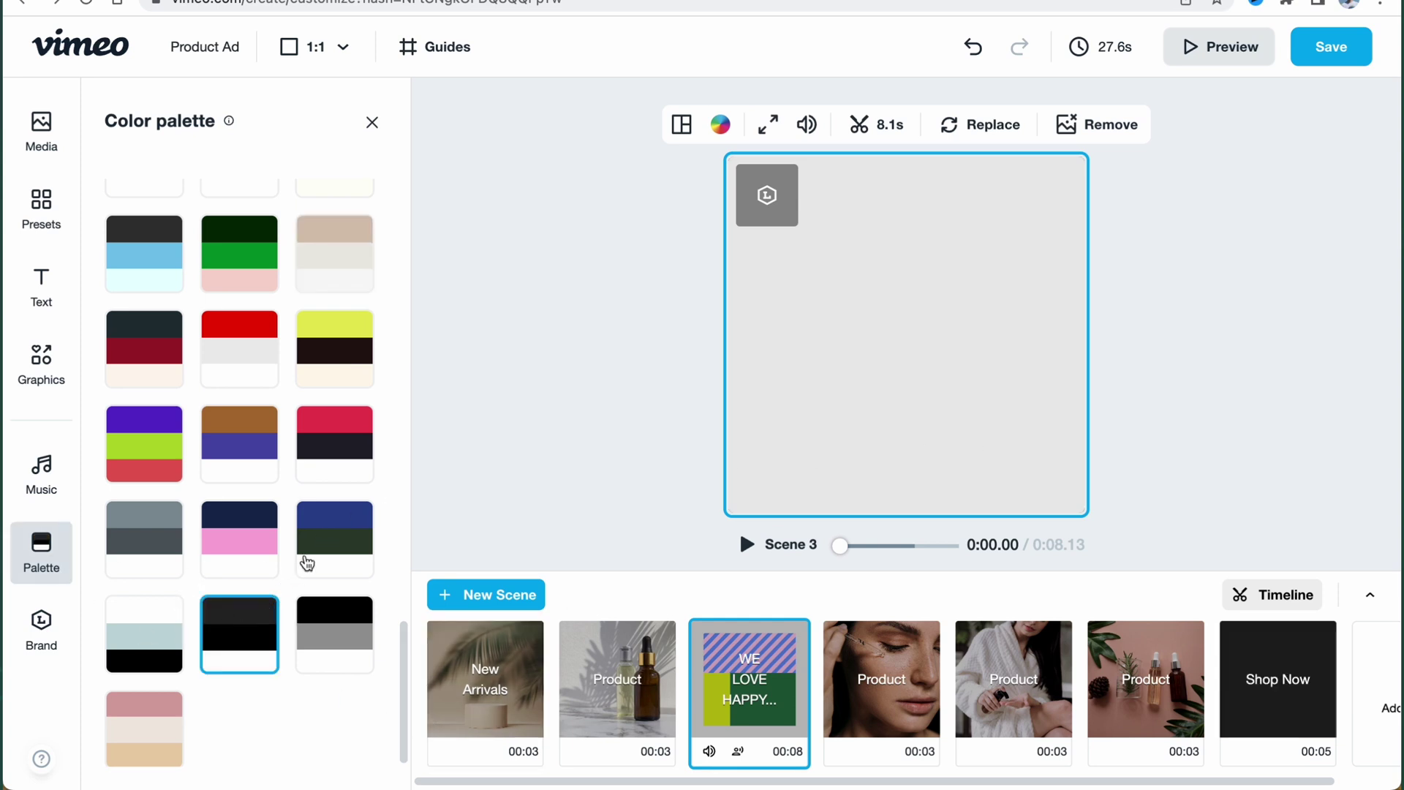
click(619, 686)
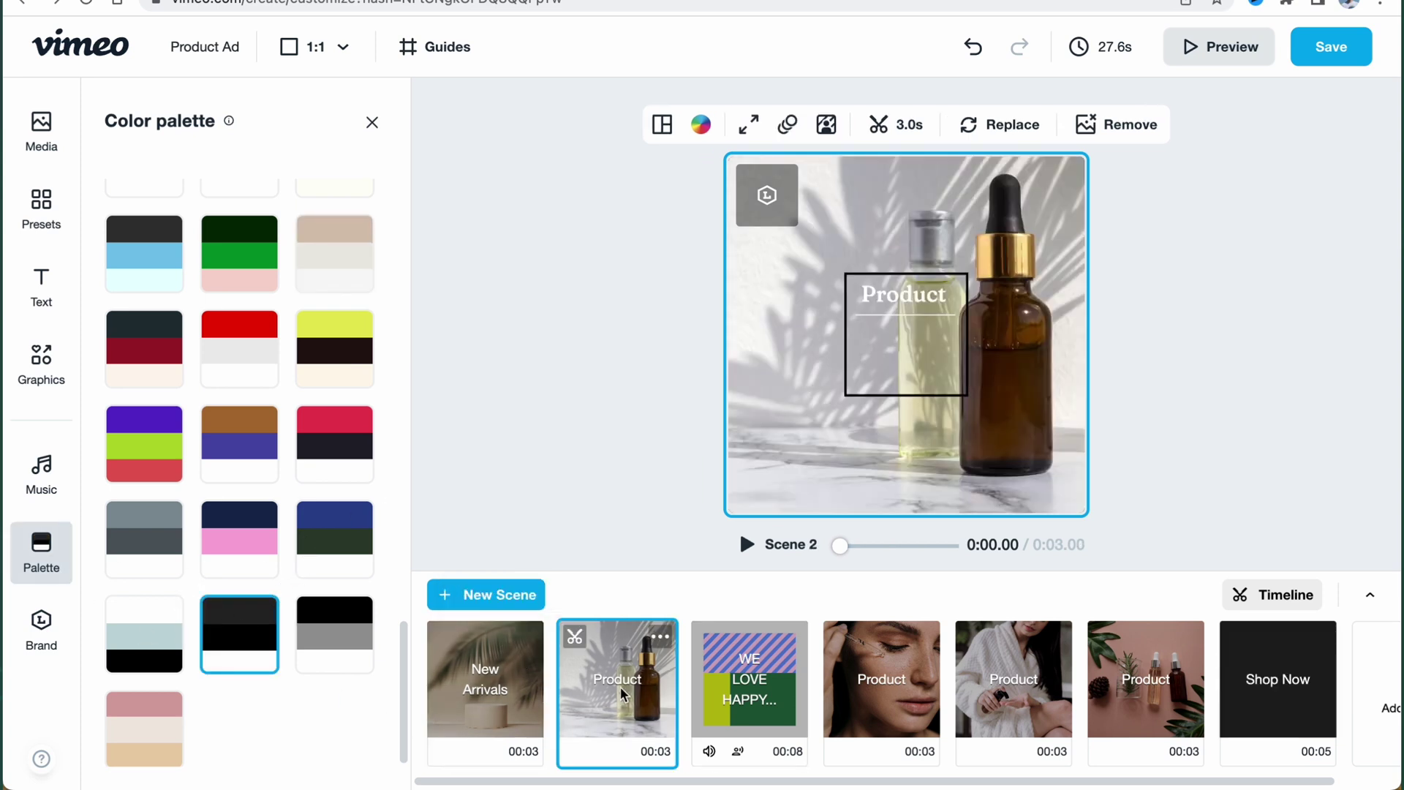
click(708, 691)
click(226, 439)
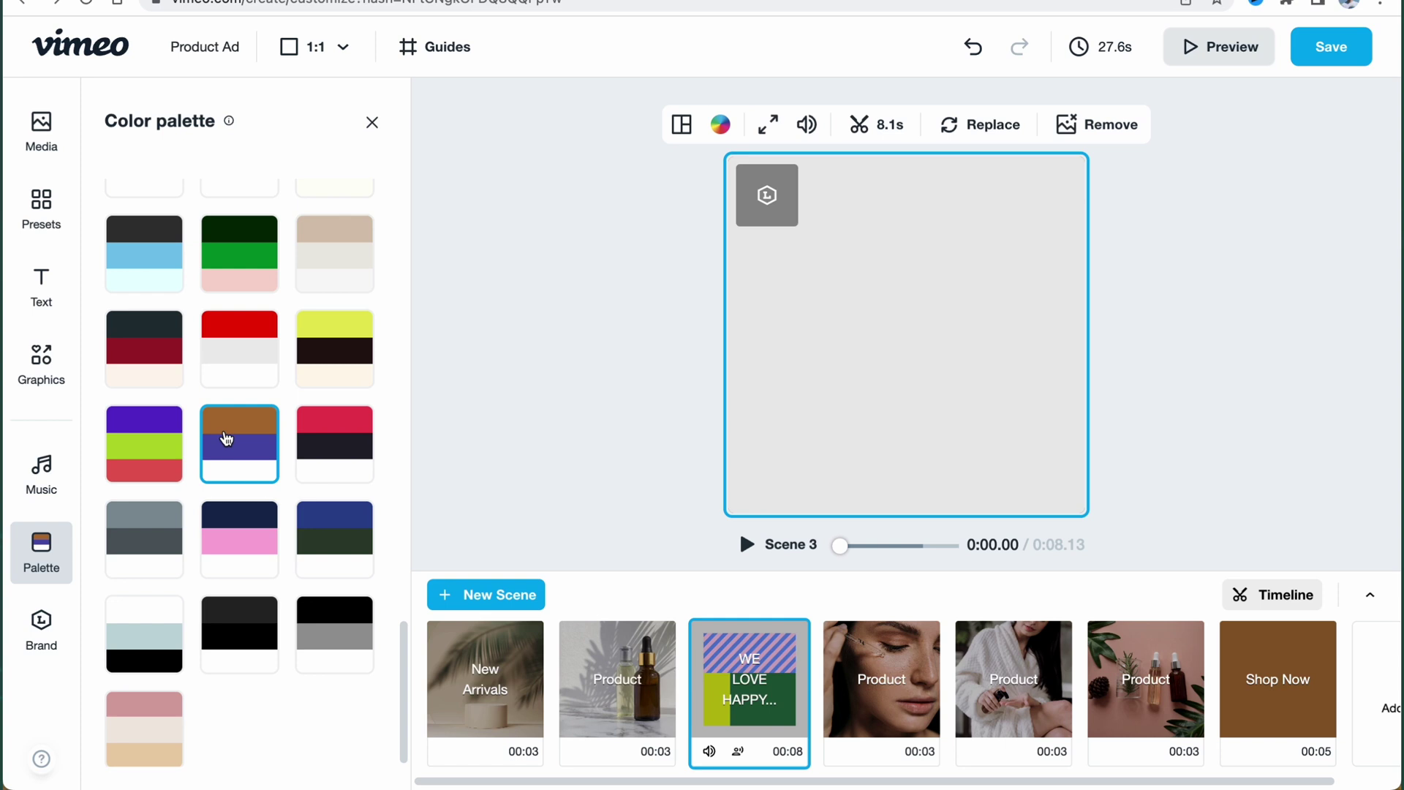
Apply the red and white palette, then dismiss the Standard plan offer from Brand.
click(268, 343)
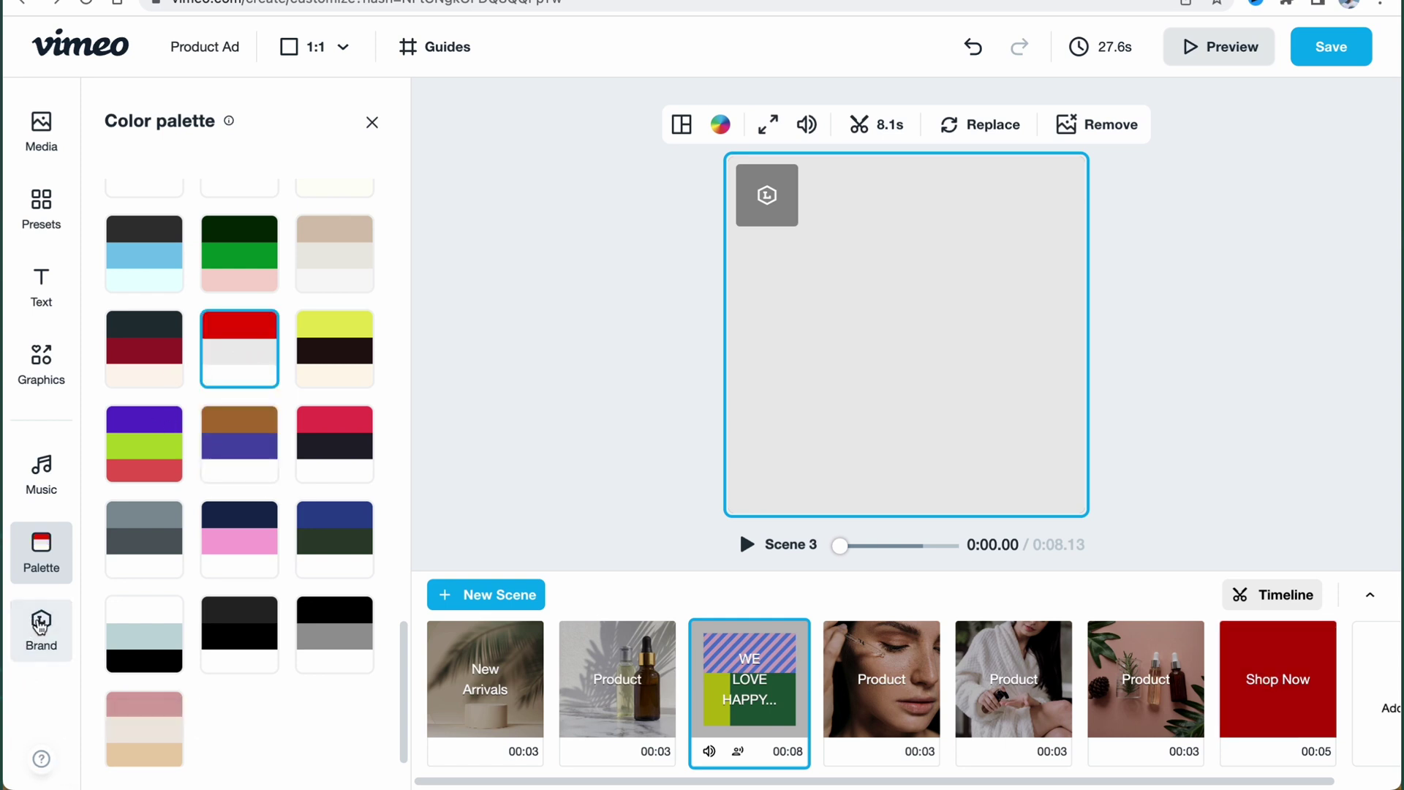
click(60, 631)
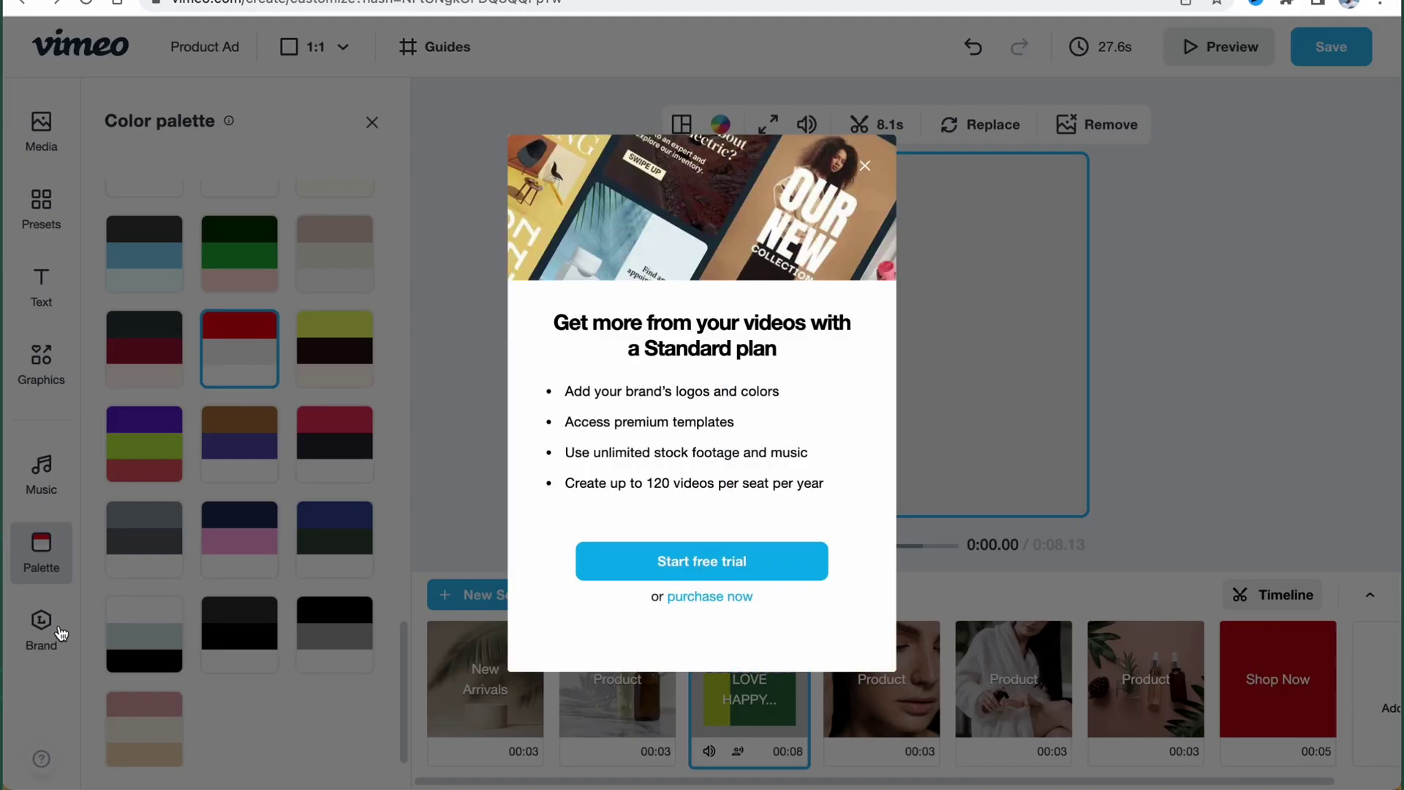
click(867, 166)
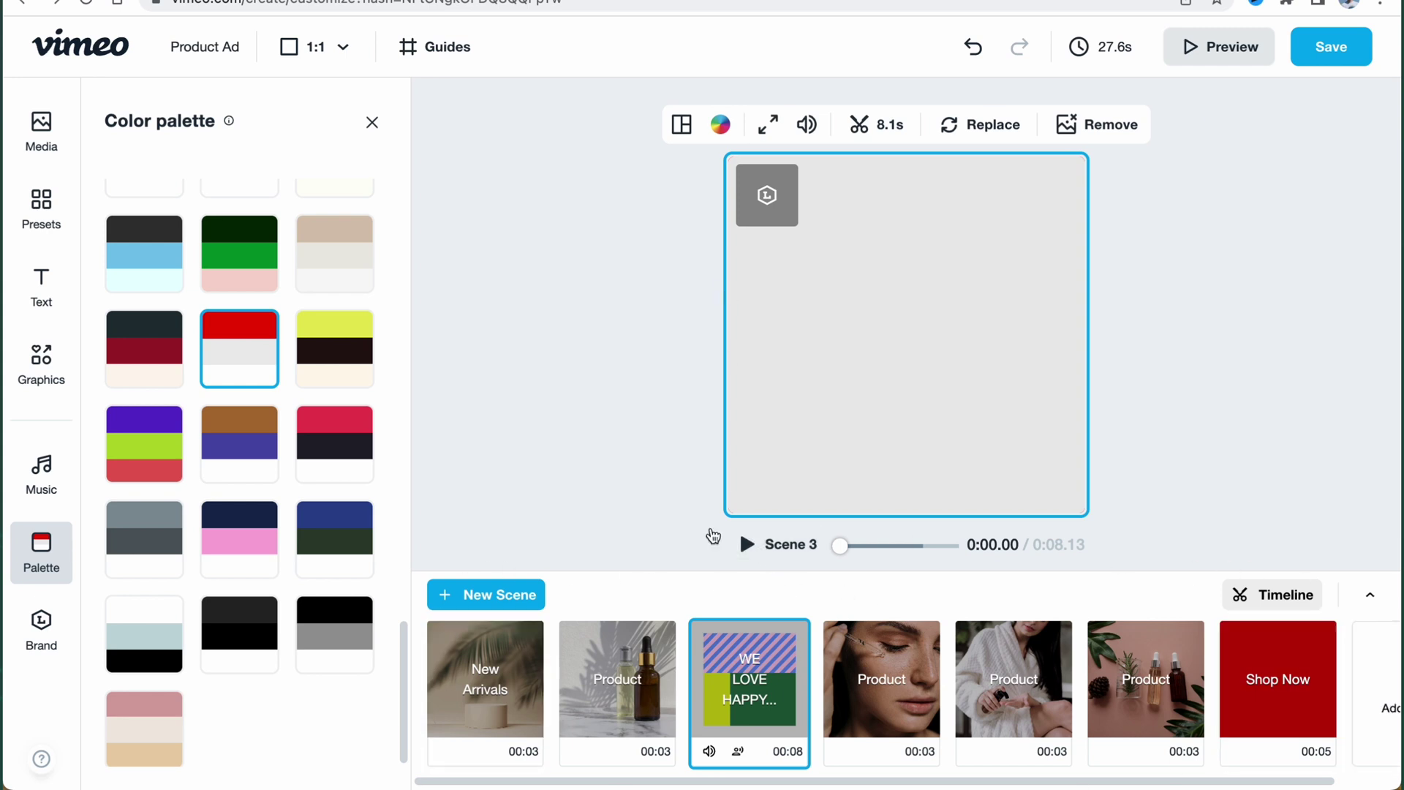
Scrub Scene 3's trim timeline to its JOIN US frame, then close the timeline.
click(1279, 594)
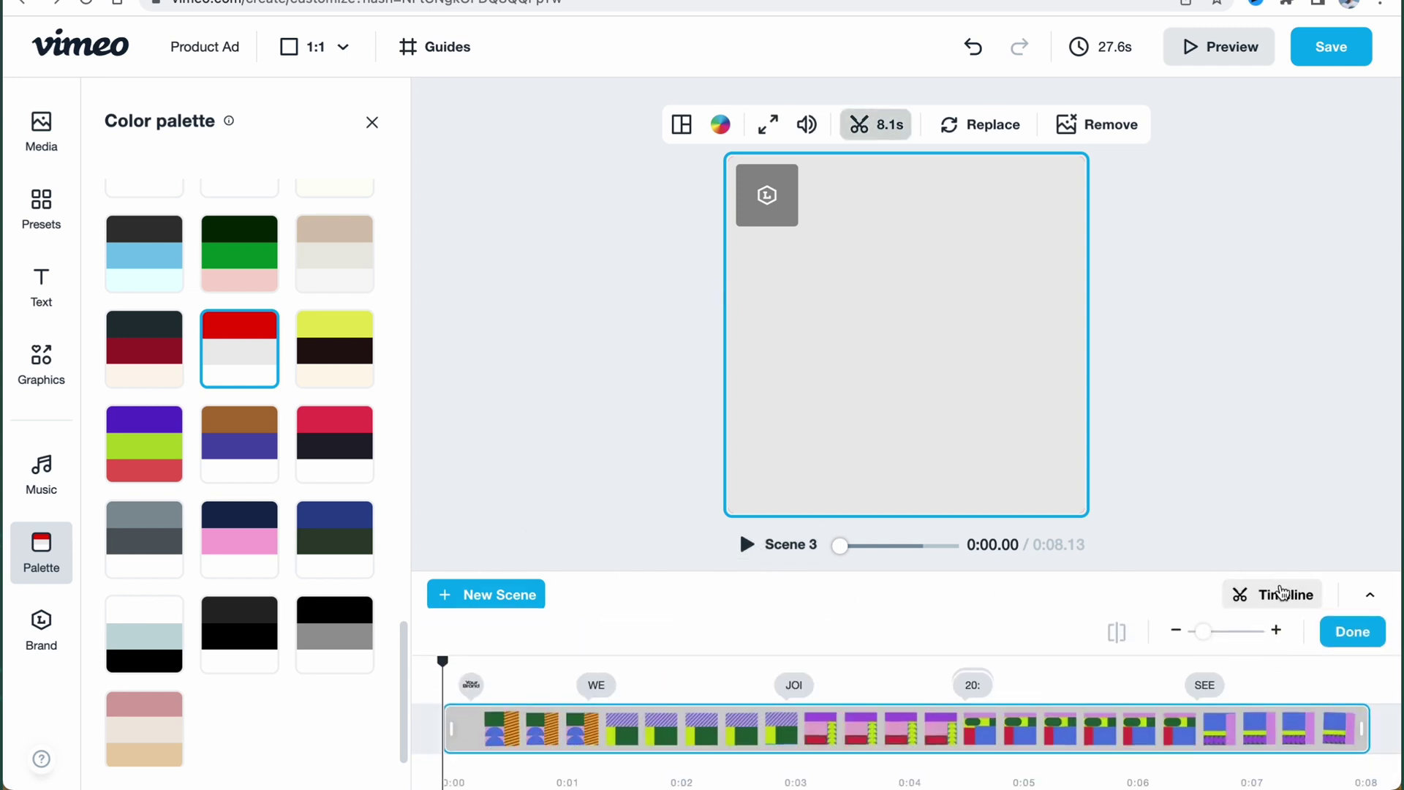
click(1344, 594)
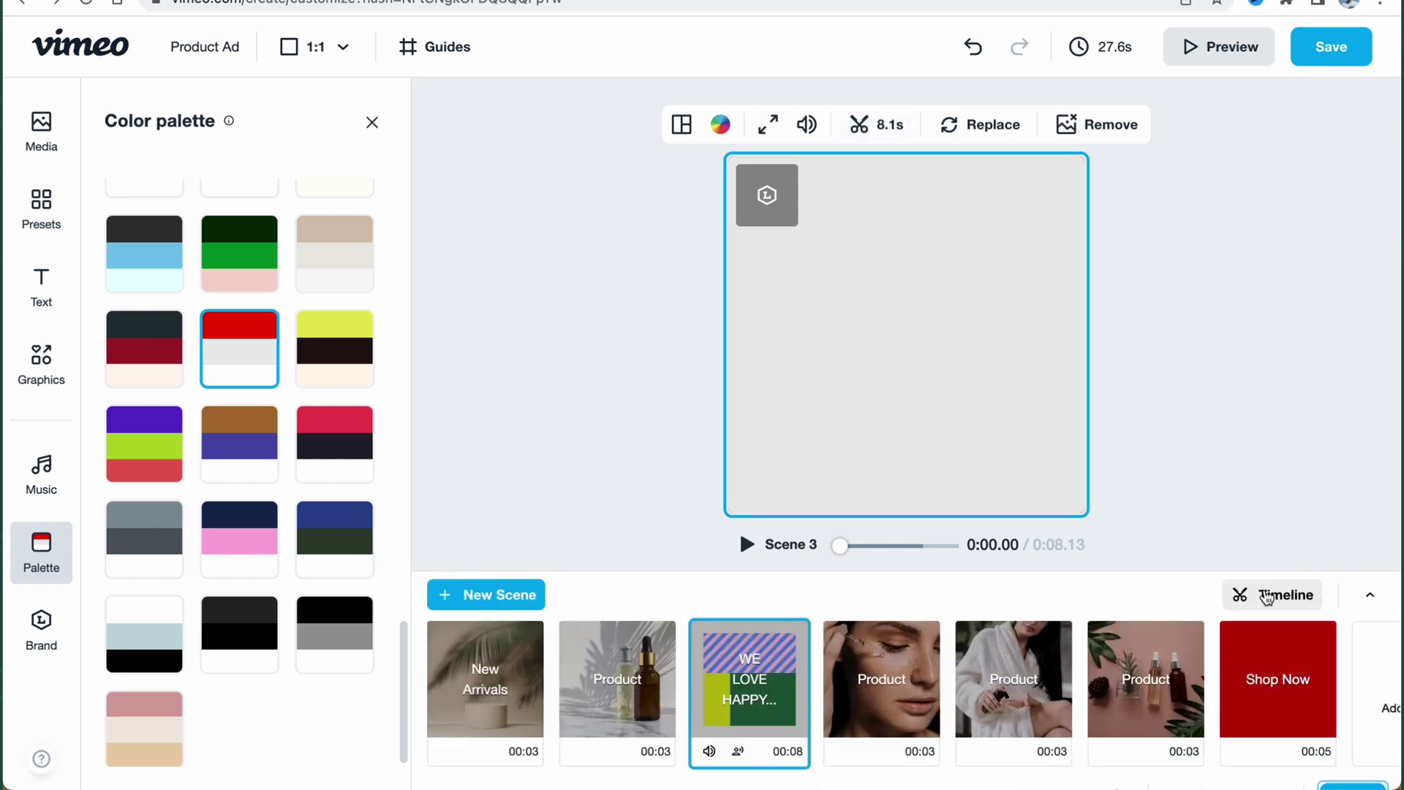
click(1277, 601)
drag(421, 633, 822, 640)
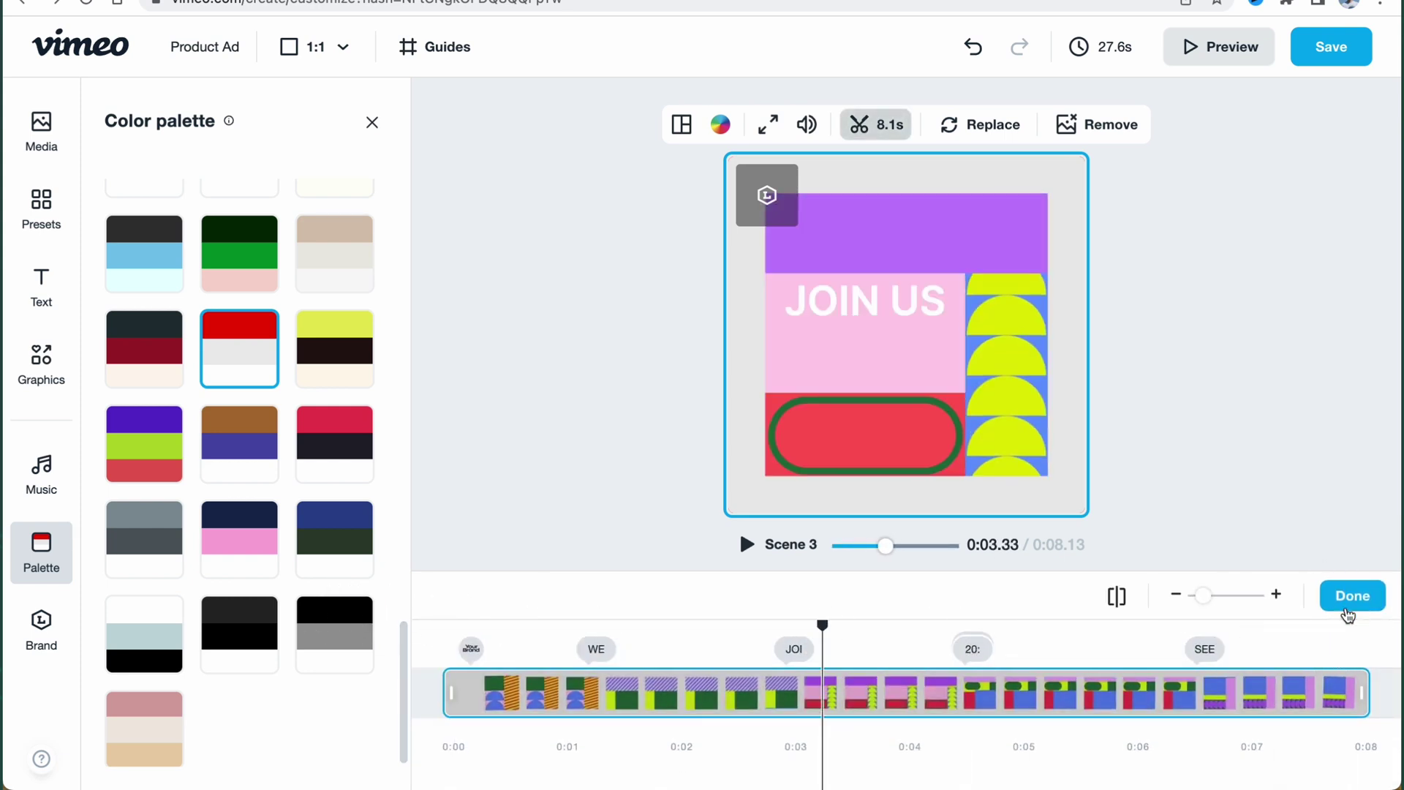
click(1349, 596)
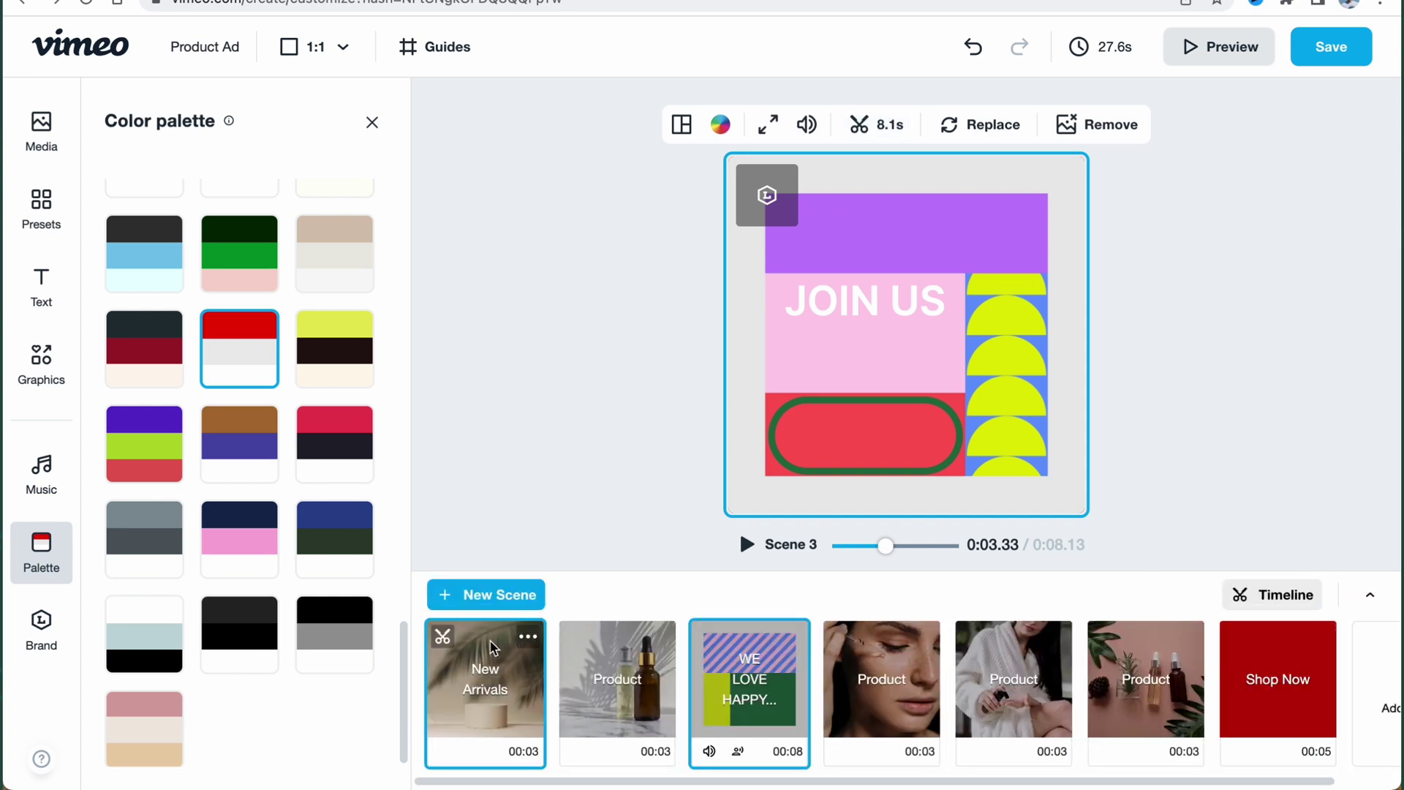
Select the New Arrivals opening scene and view its timeline fully zoomed out.
drag(497, 651, 664, 691)
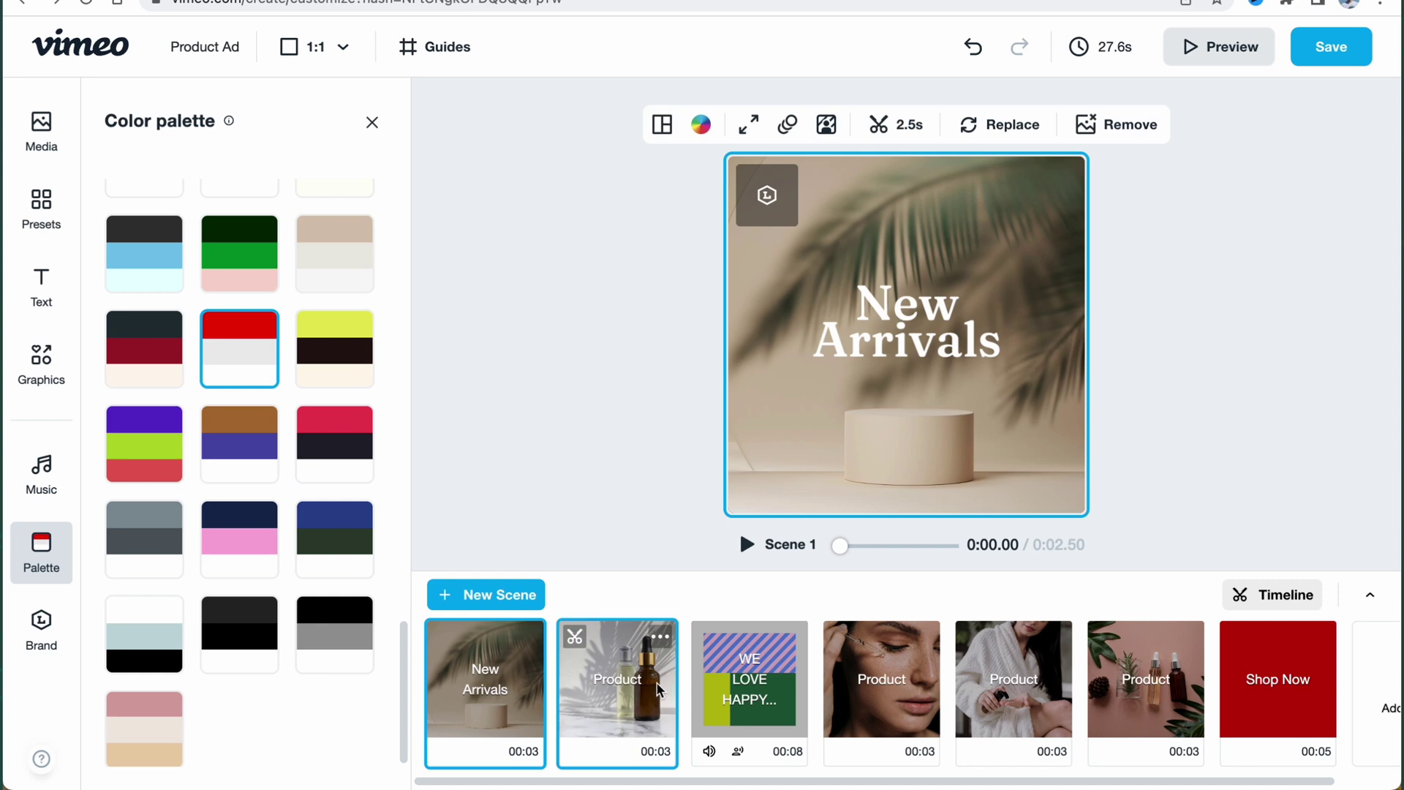
click(517, 682)
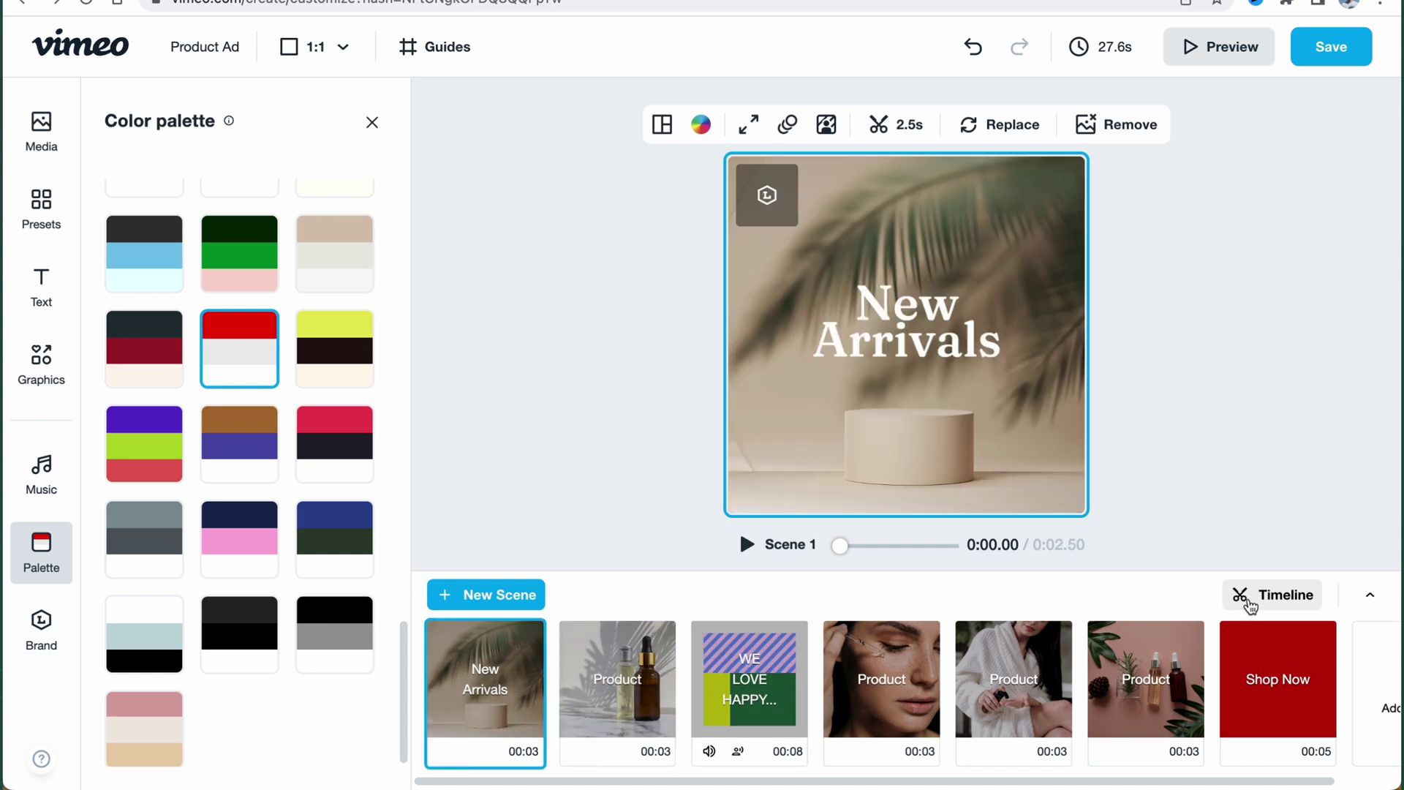
click(1252, 597)
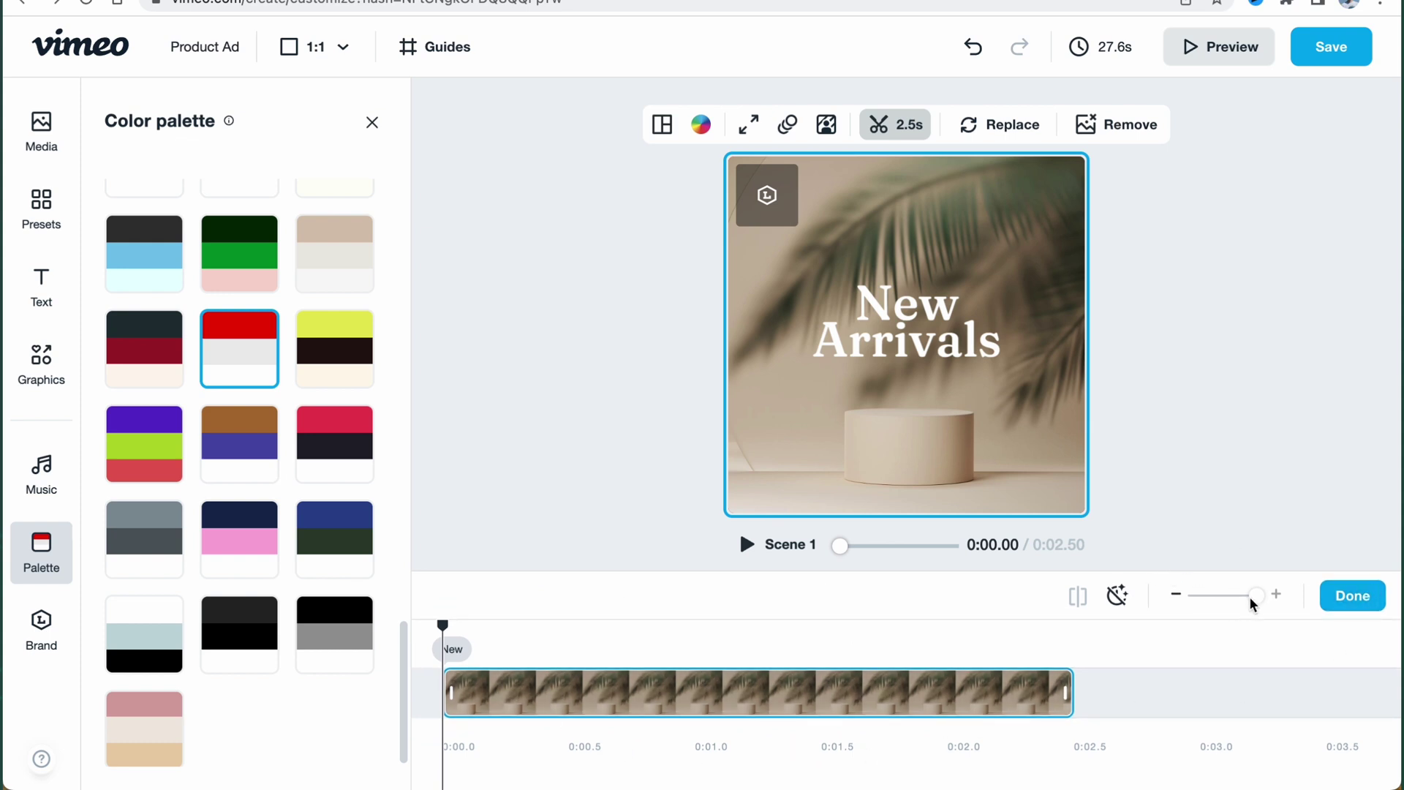
drag(1251, 598, 1199, 596)
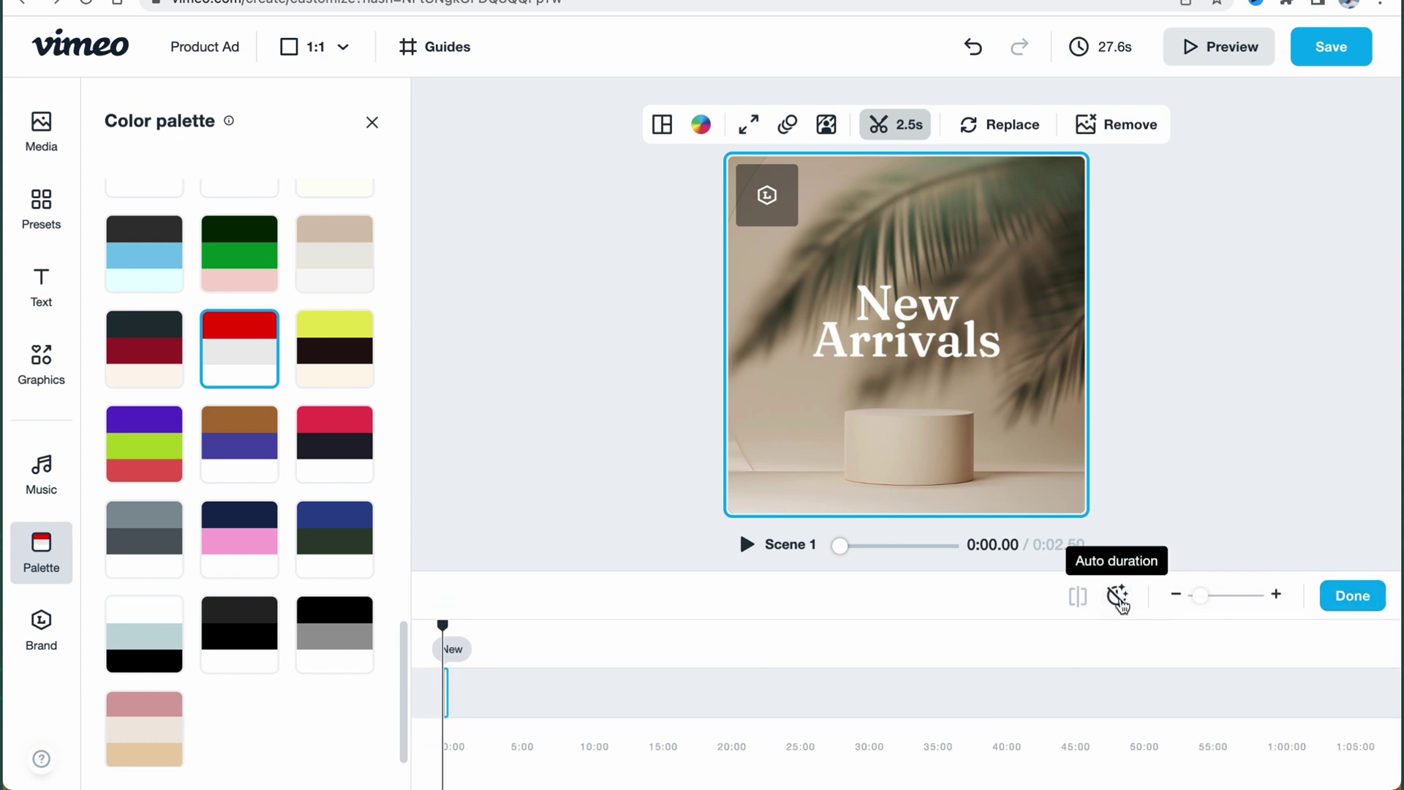
click(1352, 595)
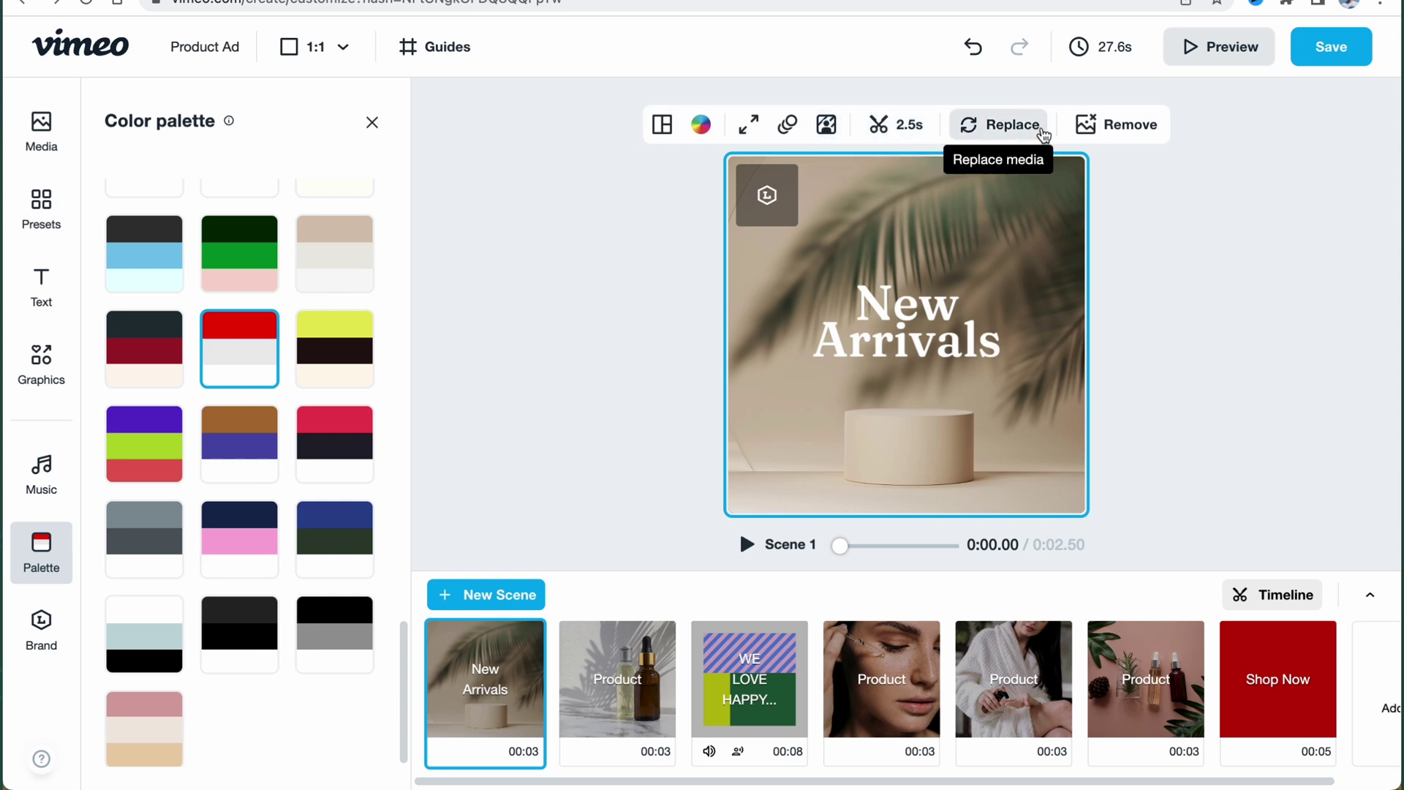
Replace the bottle scene's Product caption with Water and nudge its black frame slightly up.
click(618, 680)
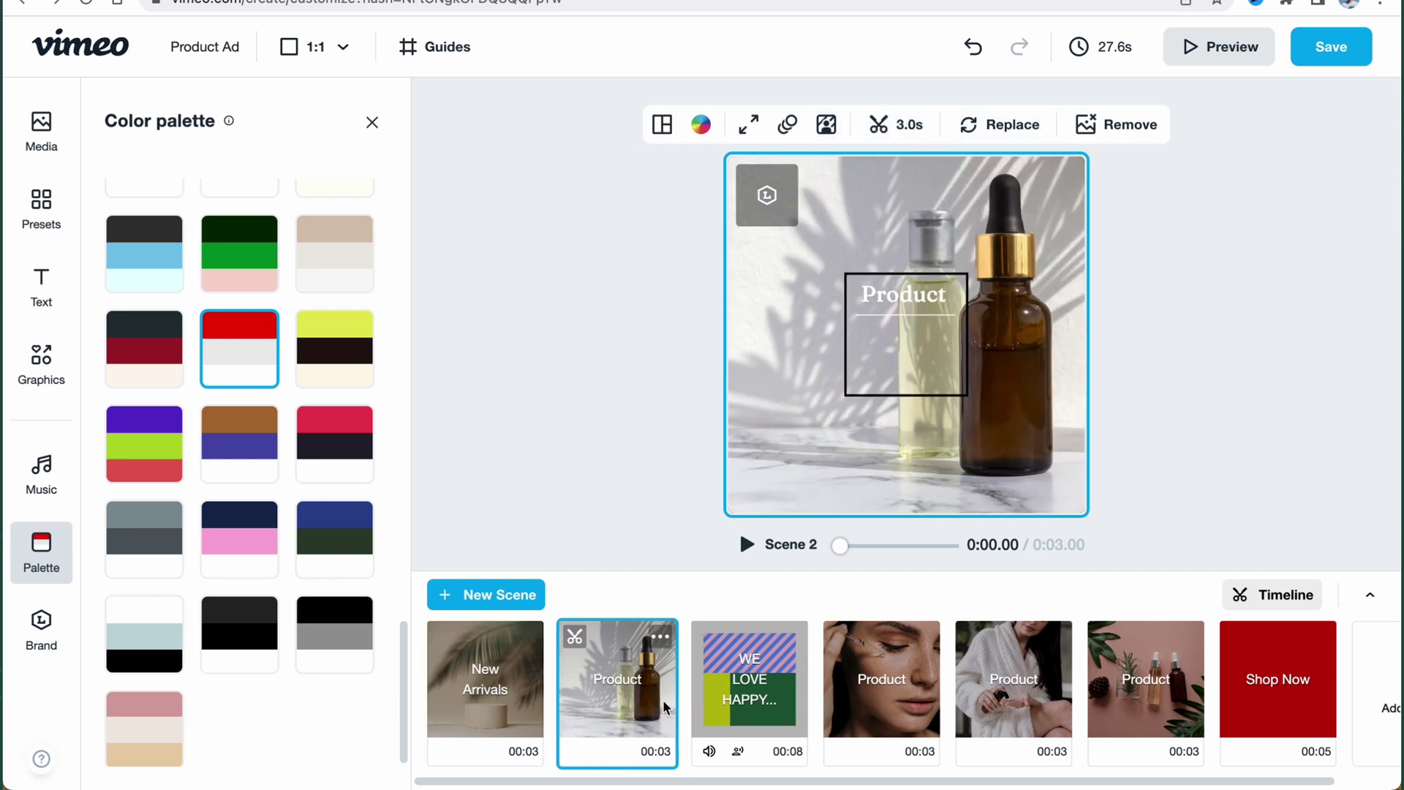
click(761, 696)
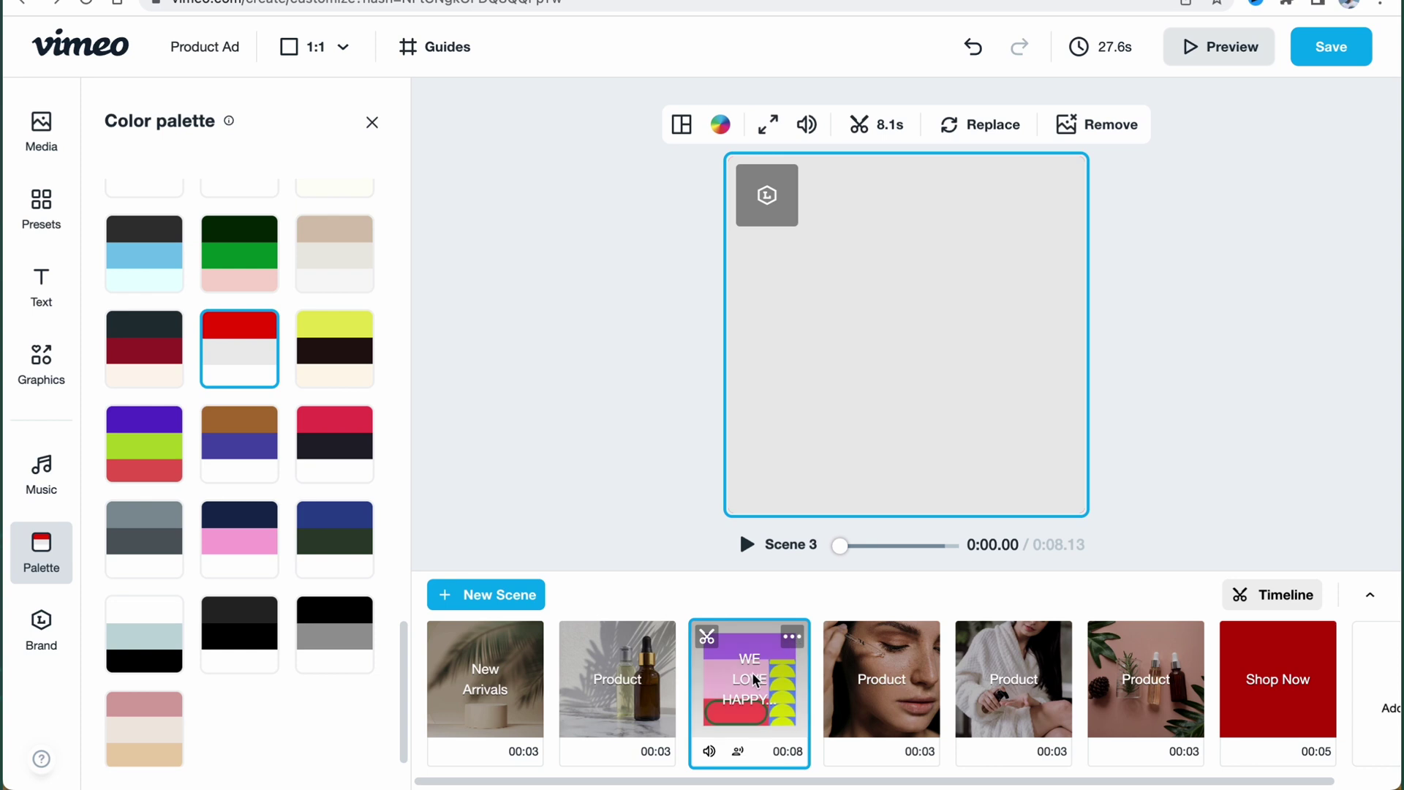
click(607, 665)
click(923, 296)
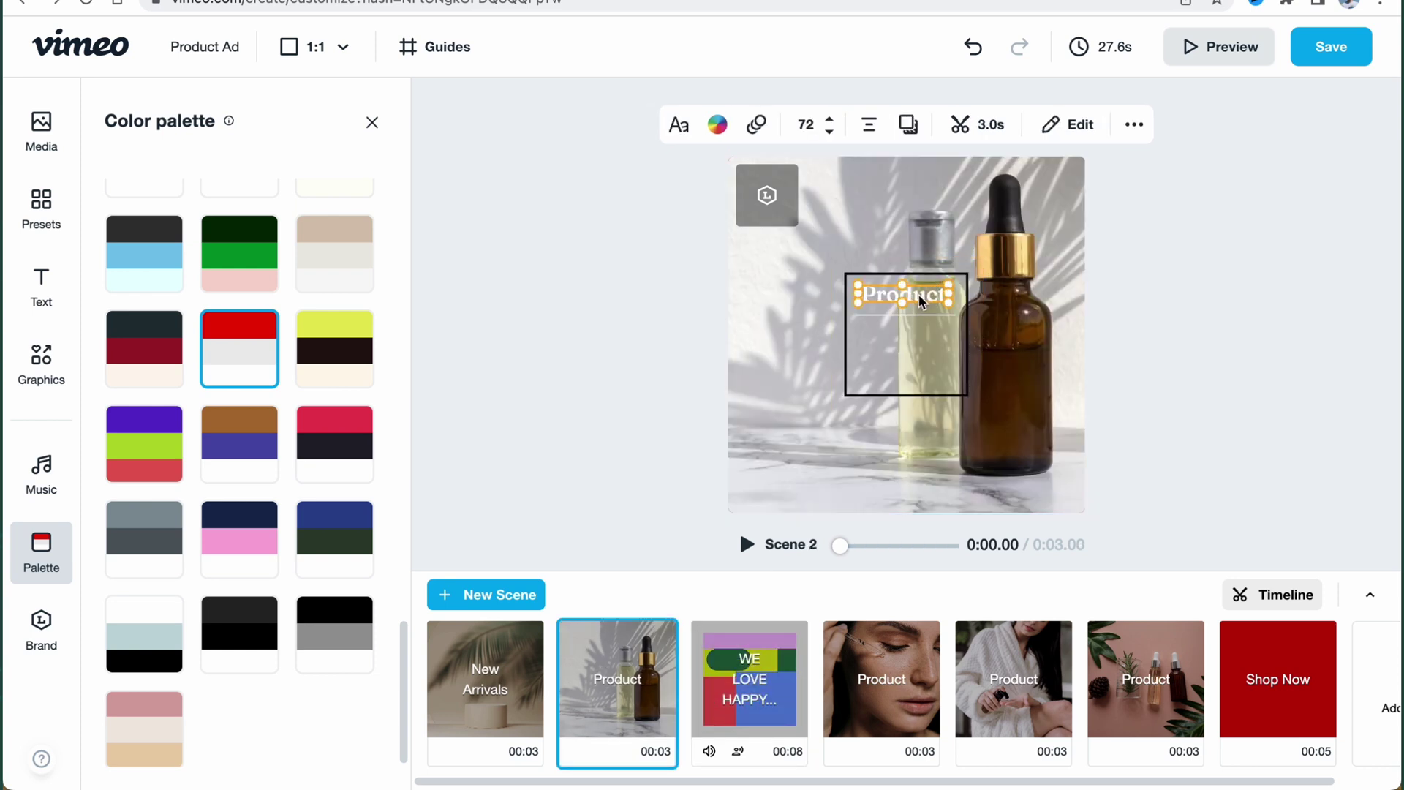
double_click(921, 300)
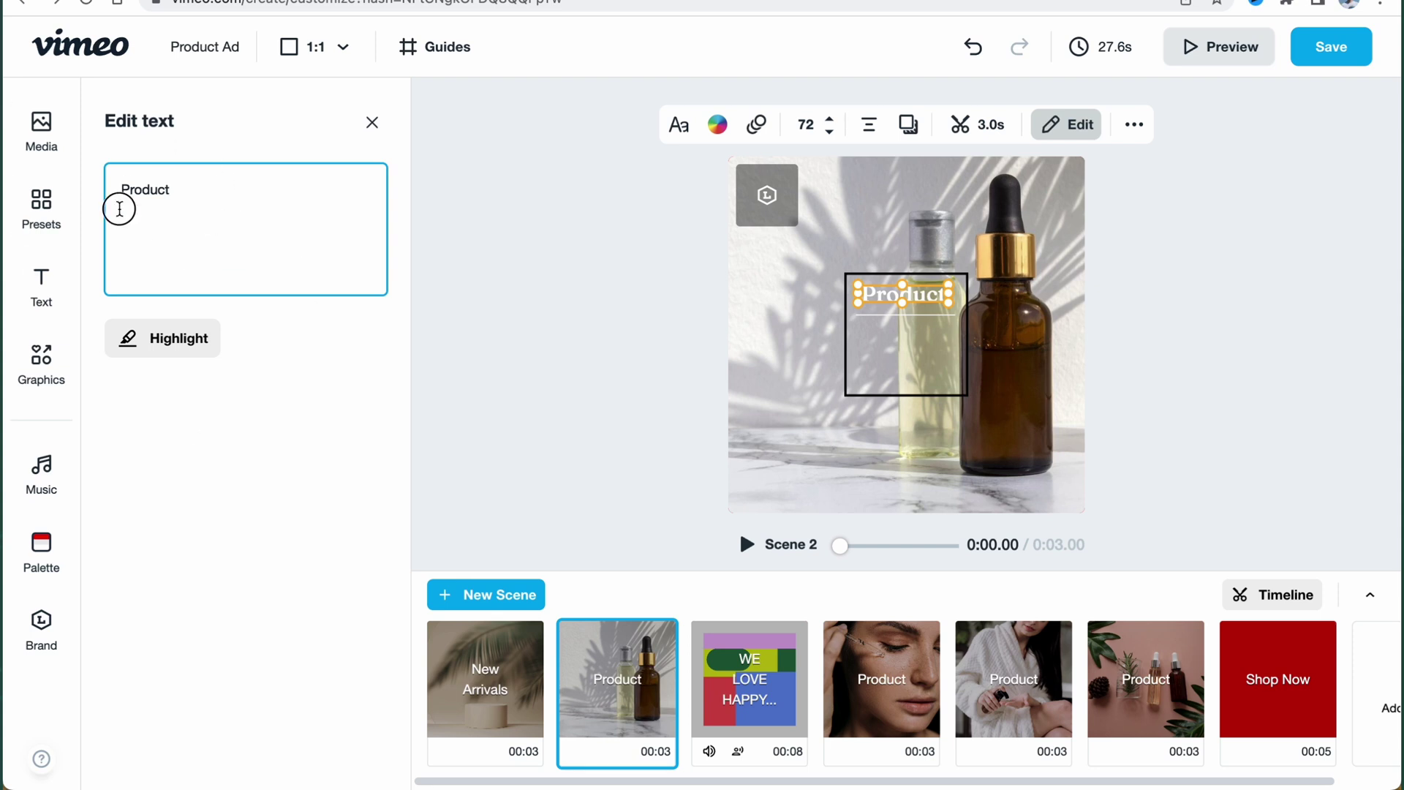
drag(210, 194, 19, 175)
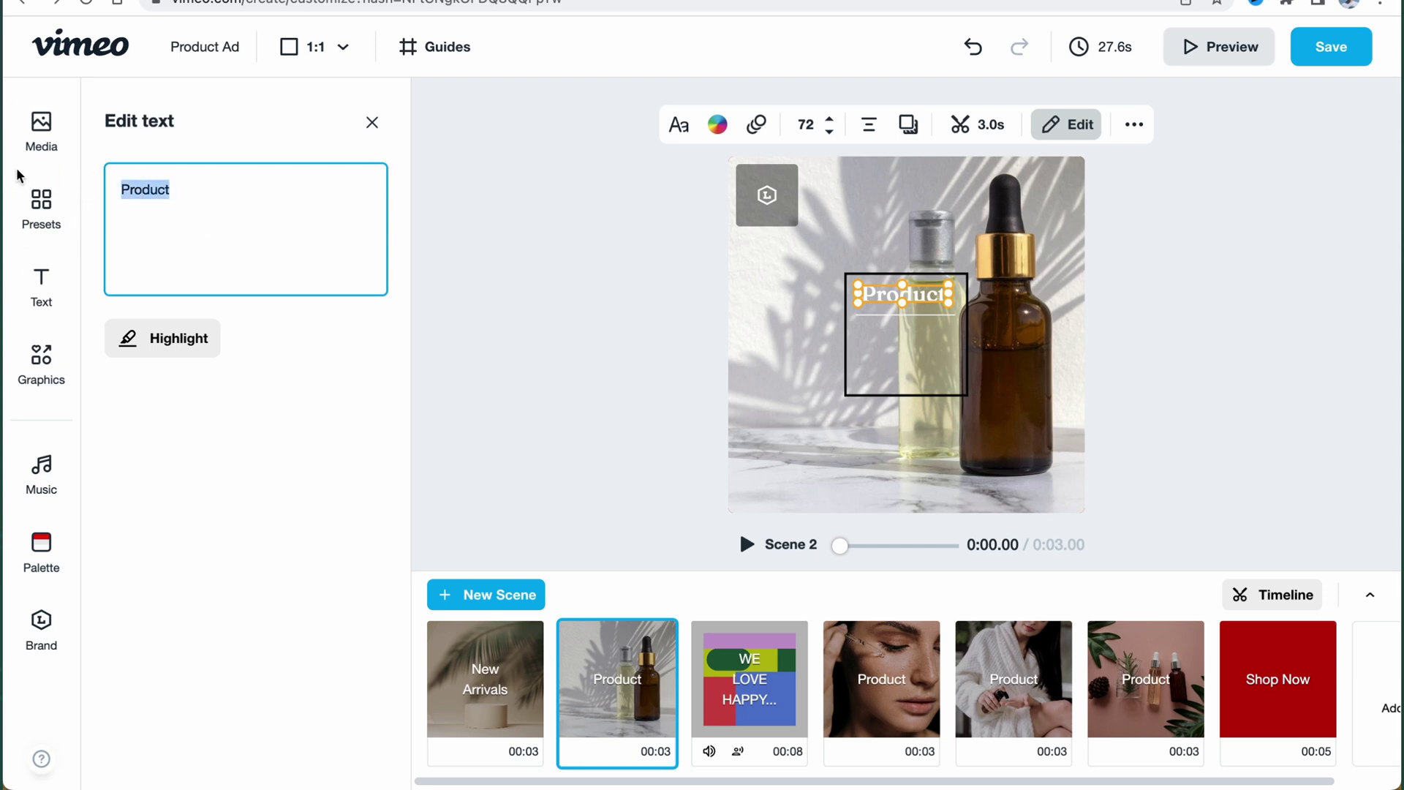
text(Water)
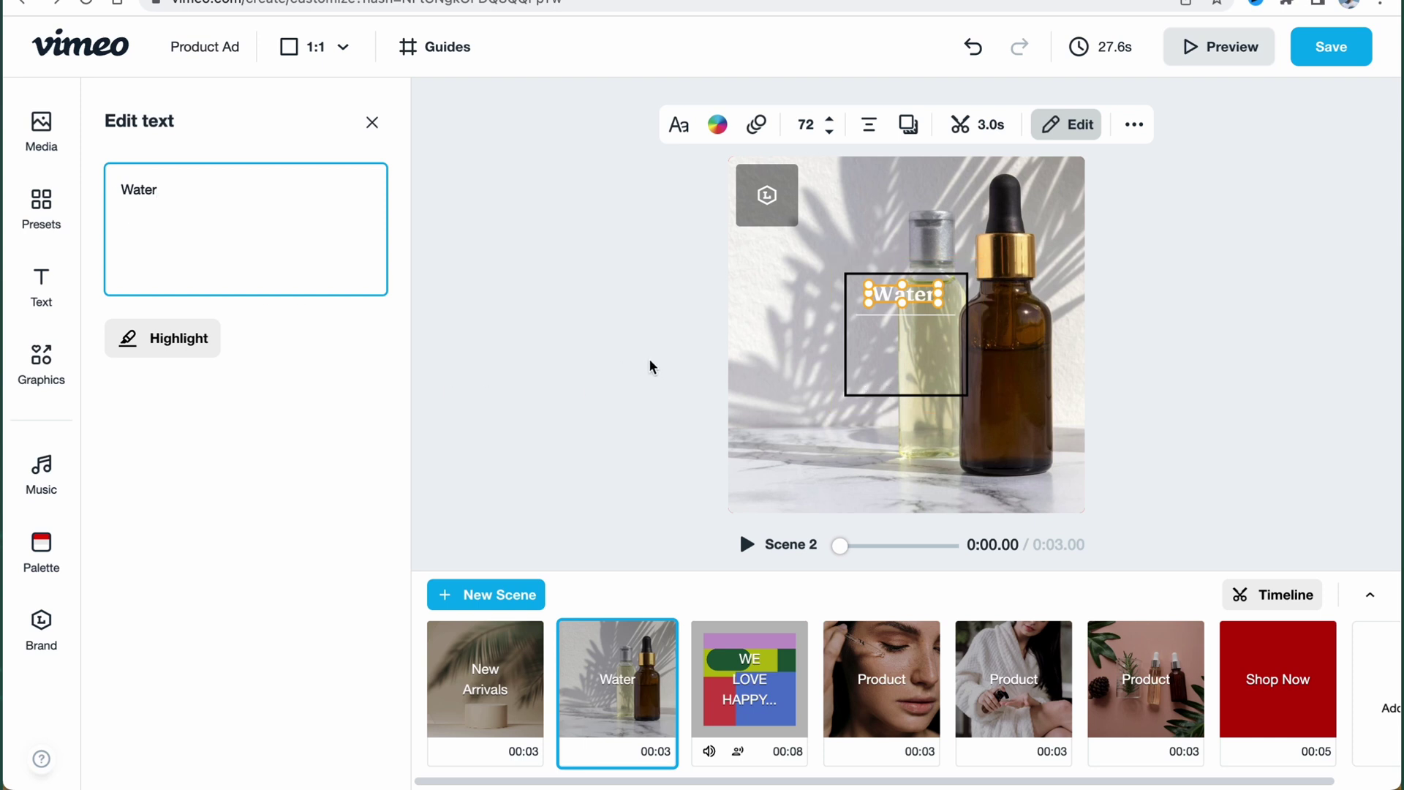
click(870, 395)
mouse_move(853, 388)
mouse_down()
mouse_move(834, 361)
mouse_move(852, 368)
mouse_up()
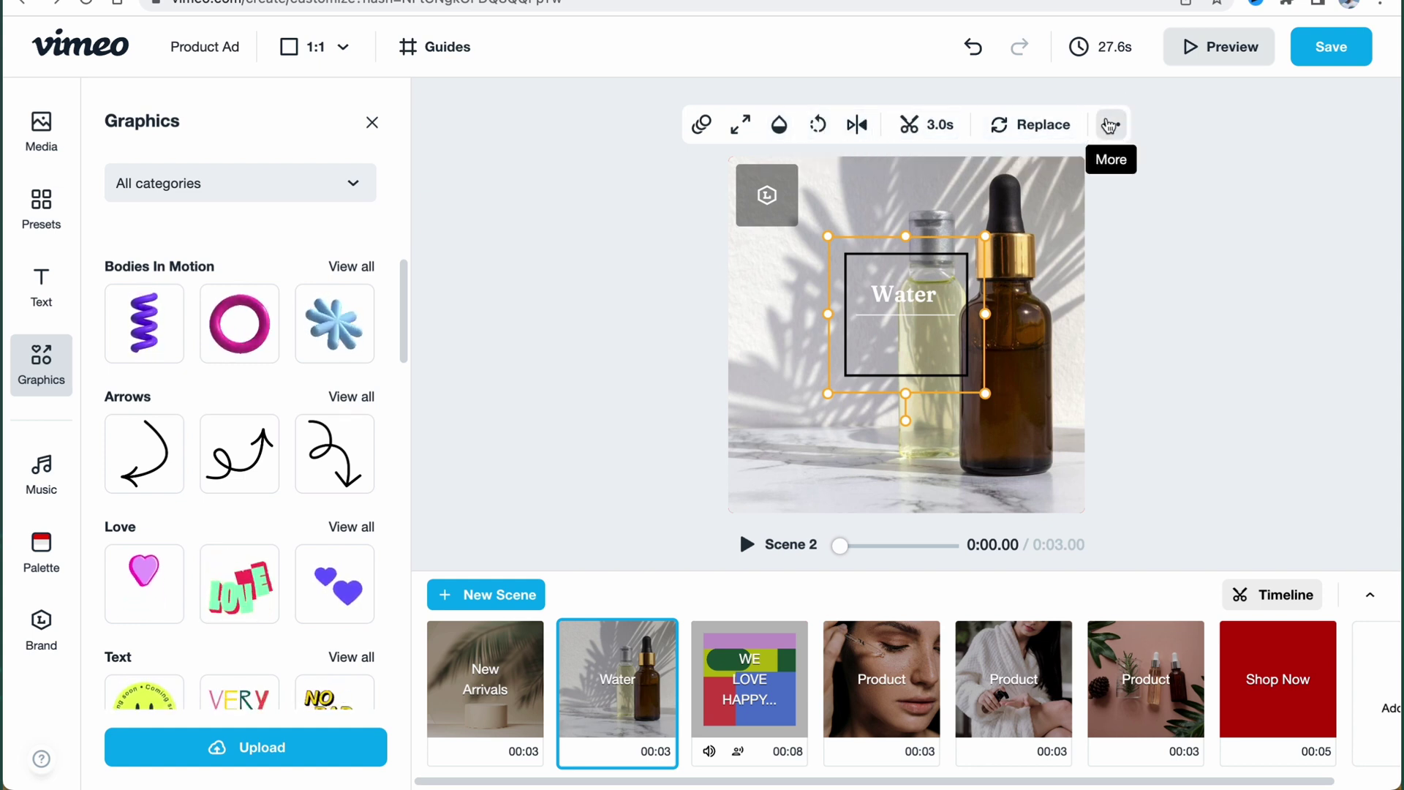
click(1111, 124)
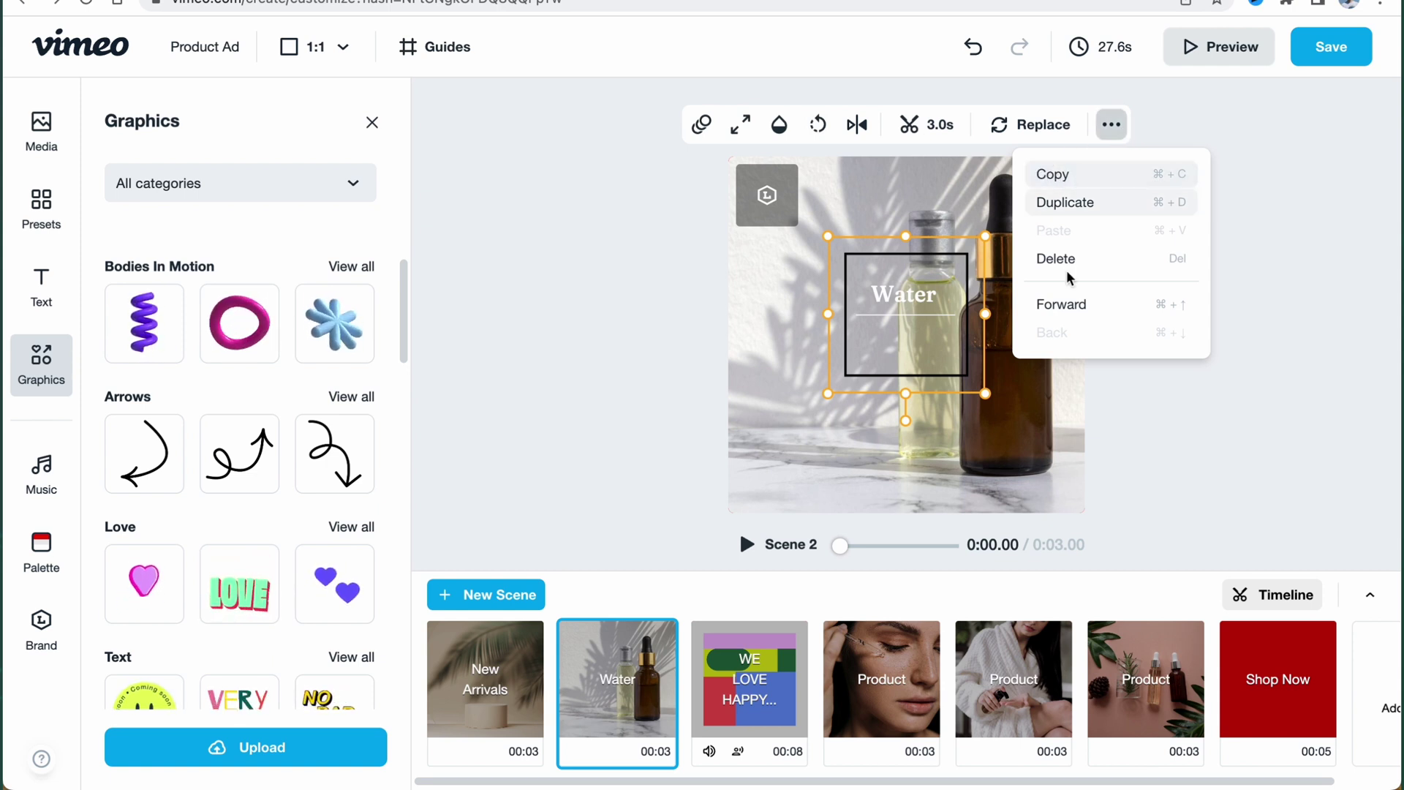
click(1313, 240)
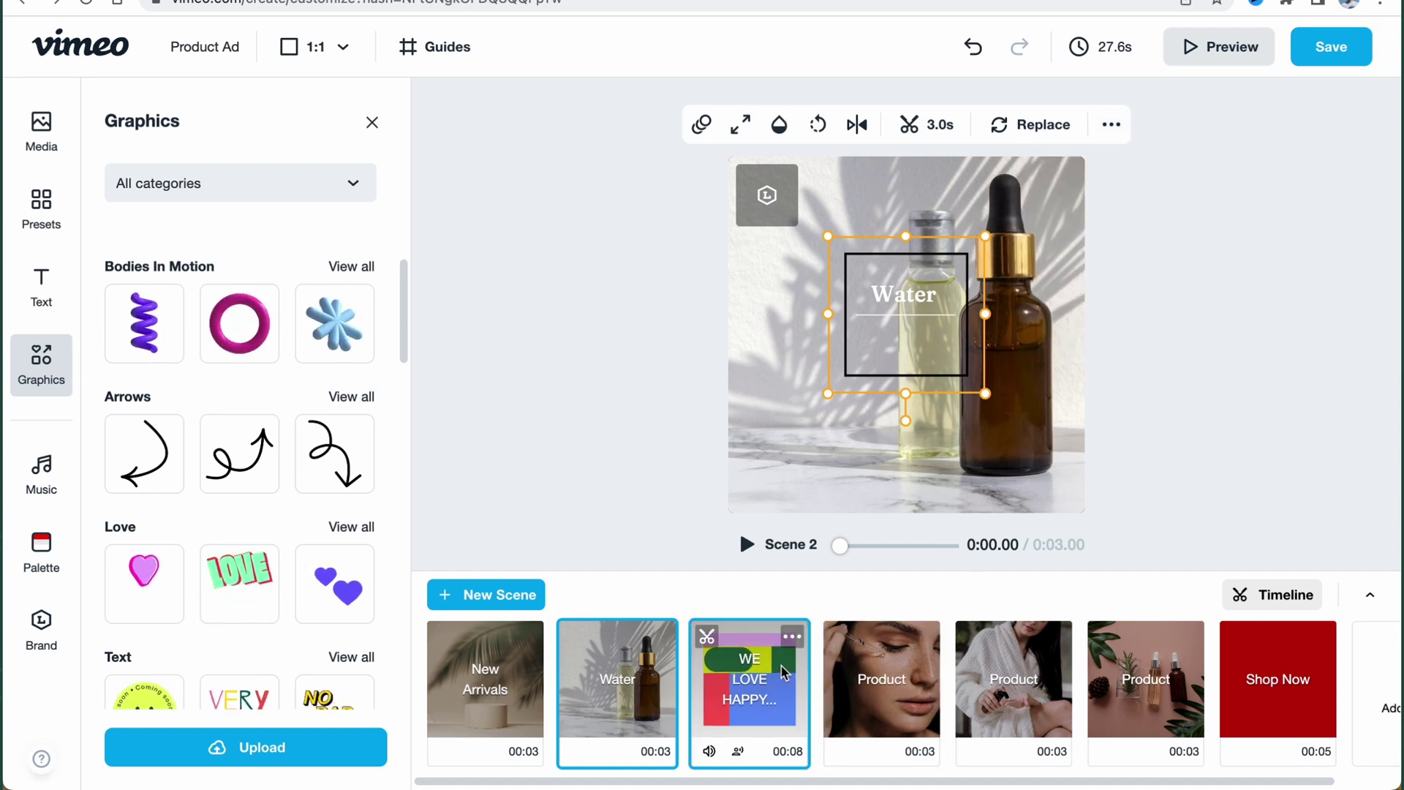
click(750, 683)
click(875, 681)
click(1013, 680)
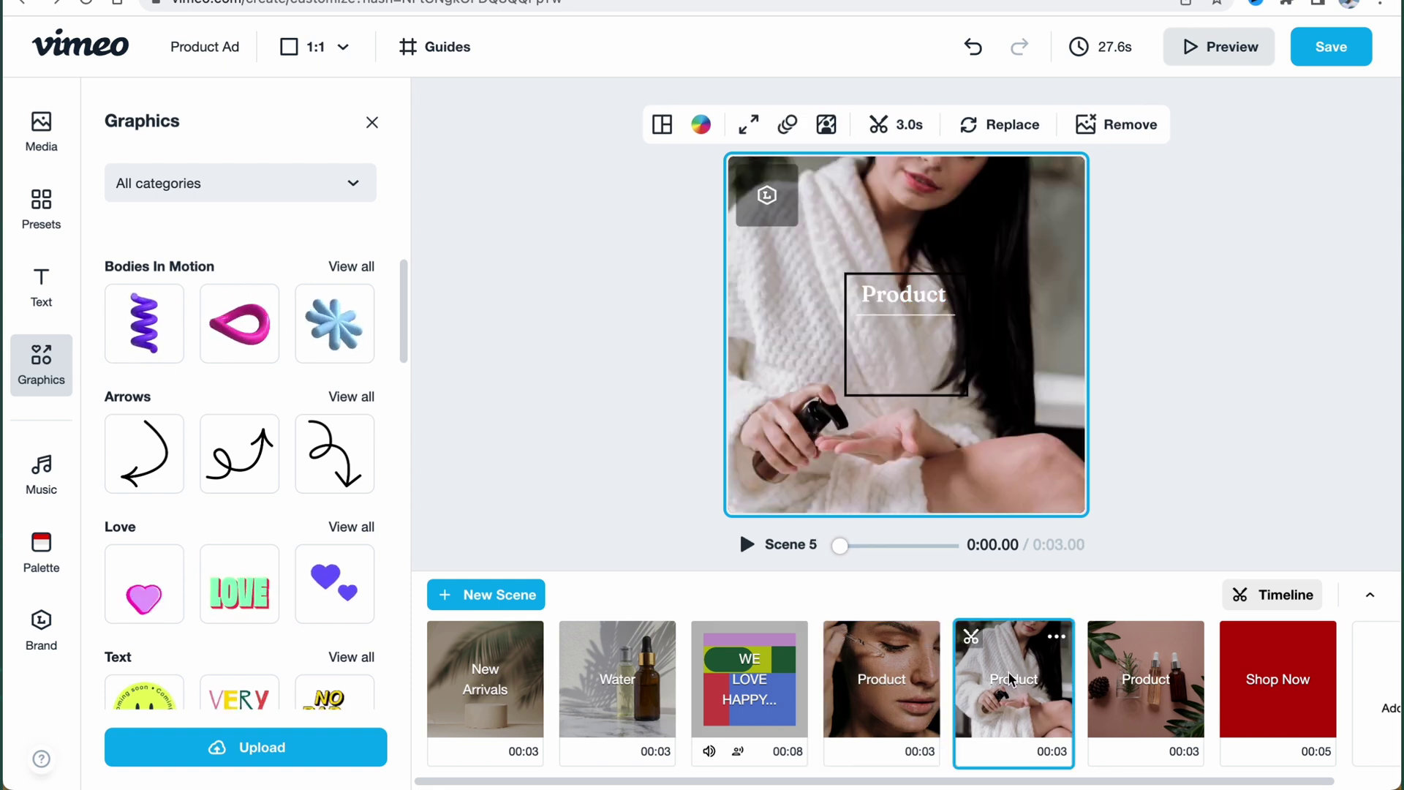
click(1108, 674)
click(1303, 678)
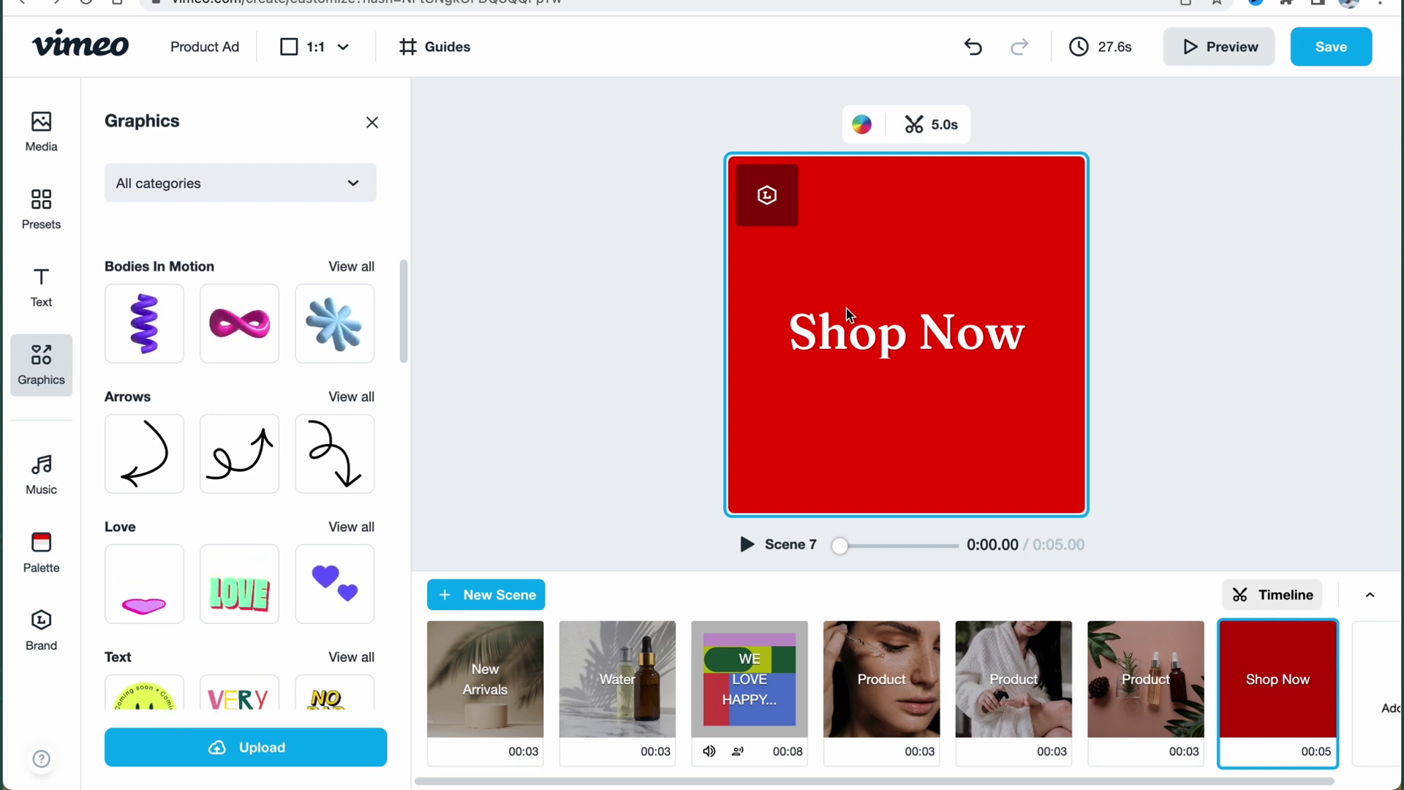
click(881, 680)
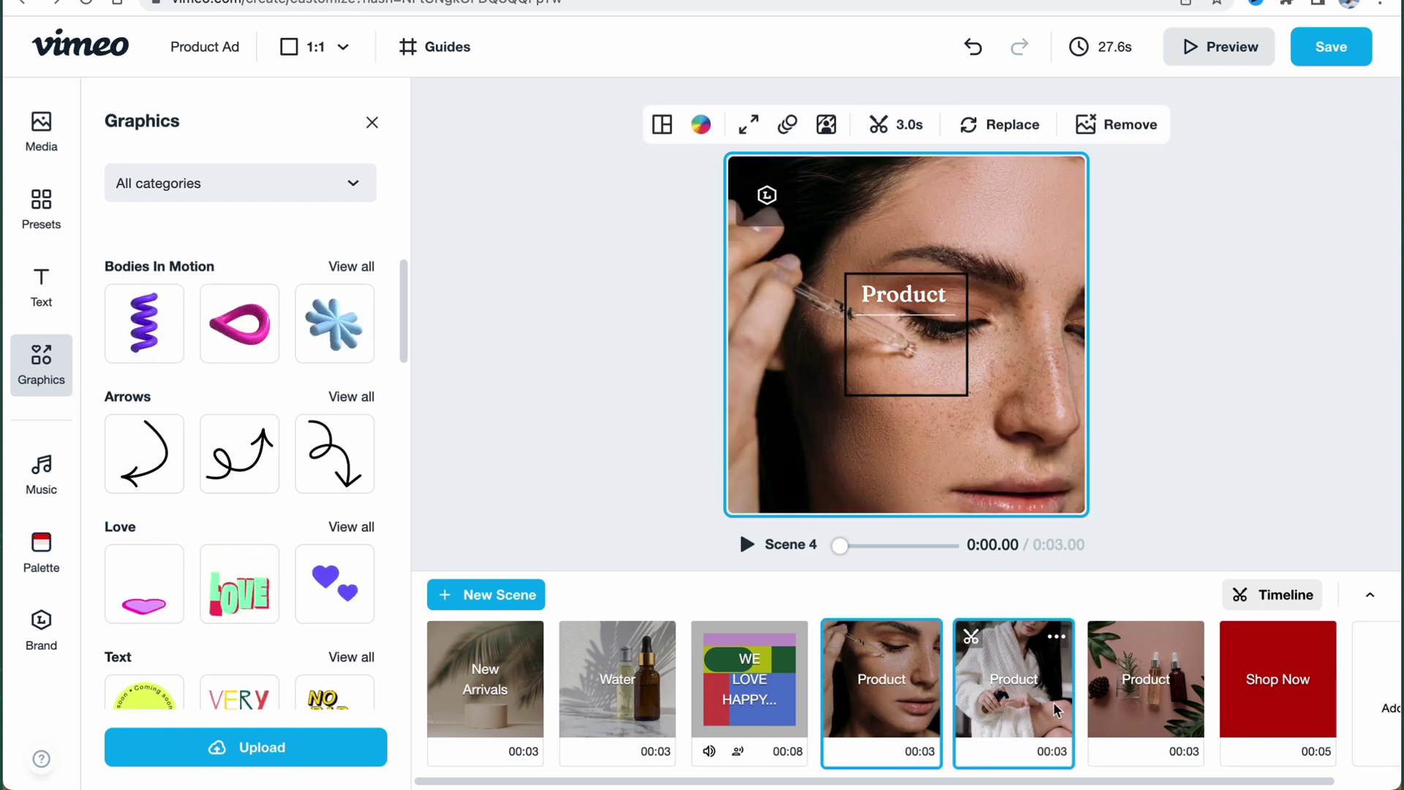
click(1145, 705)
click(630, 695)
click(497, 687)
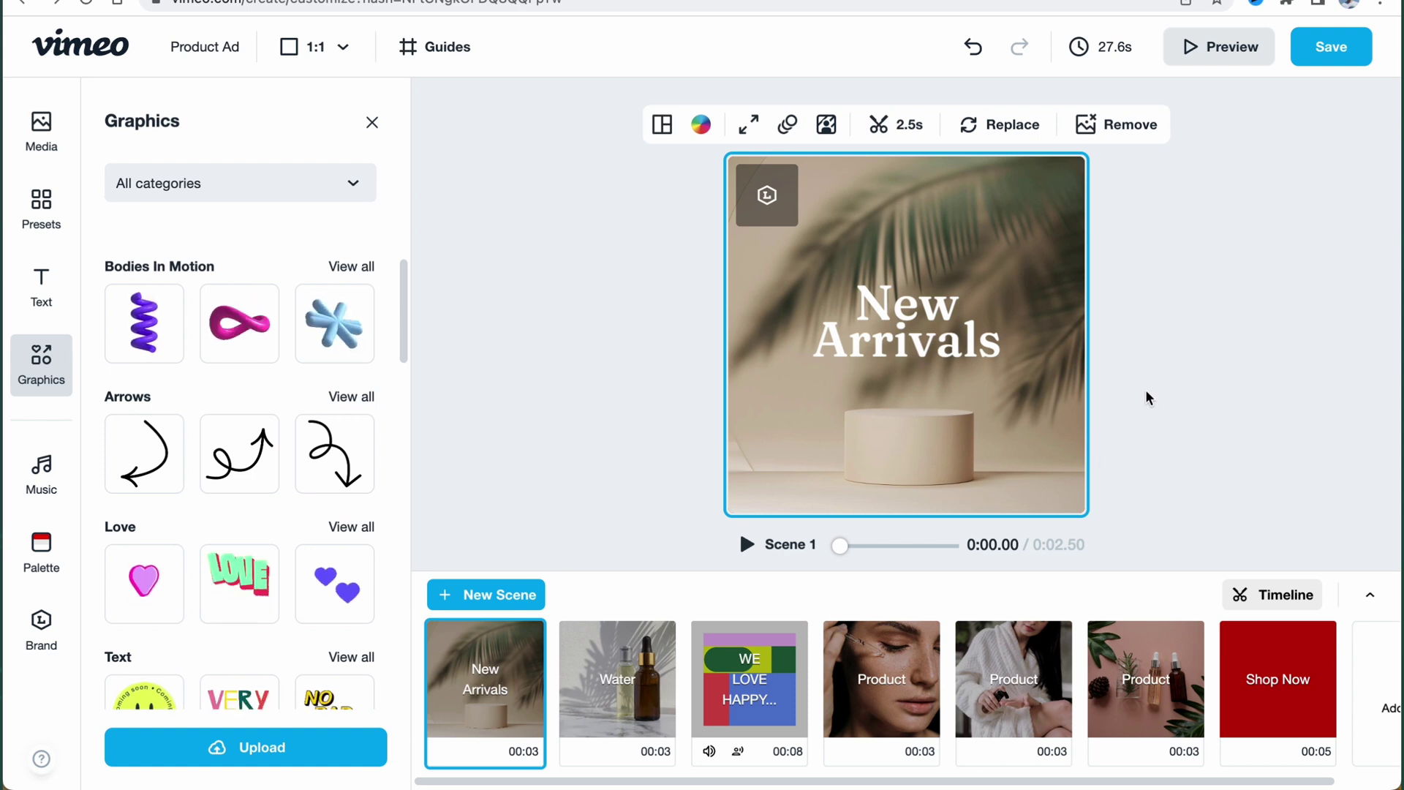
Briefly preview the whole Product Ad, then save it to the library.
click(1210, 46)
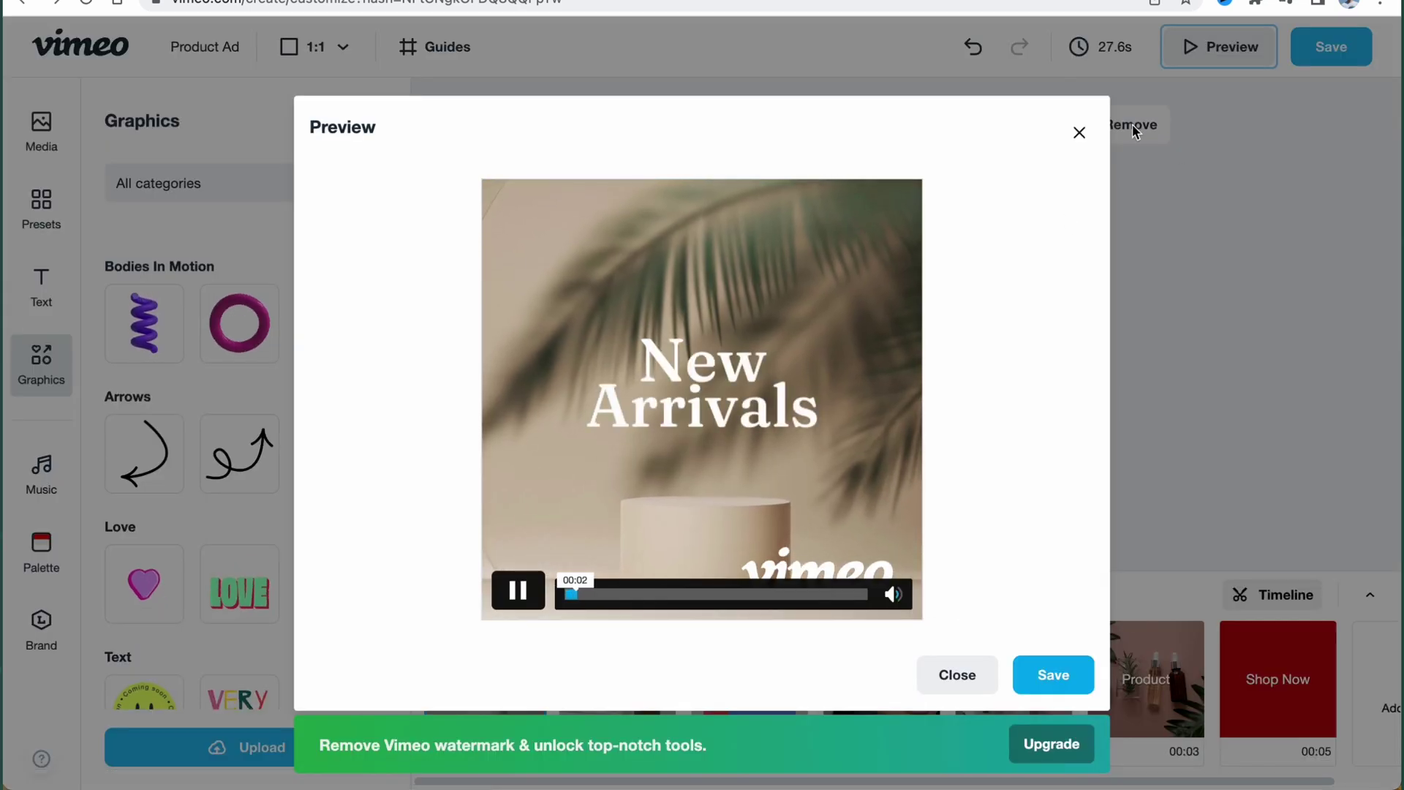
click(1085, 139)
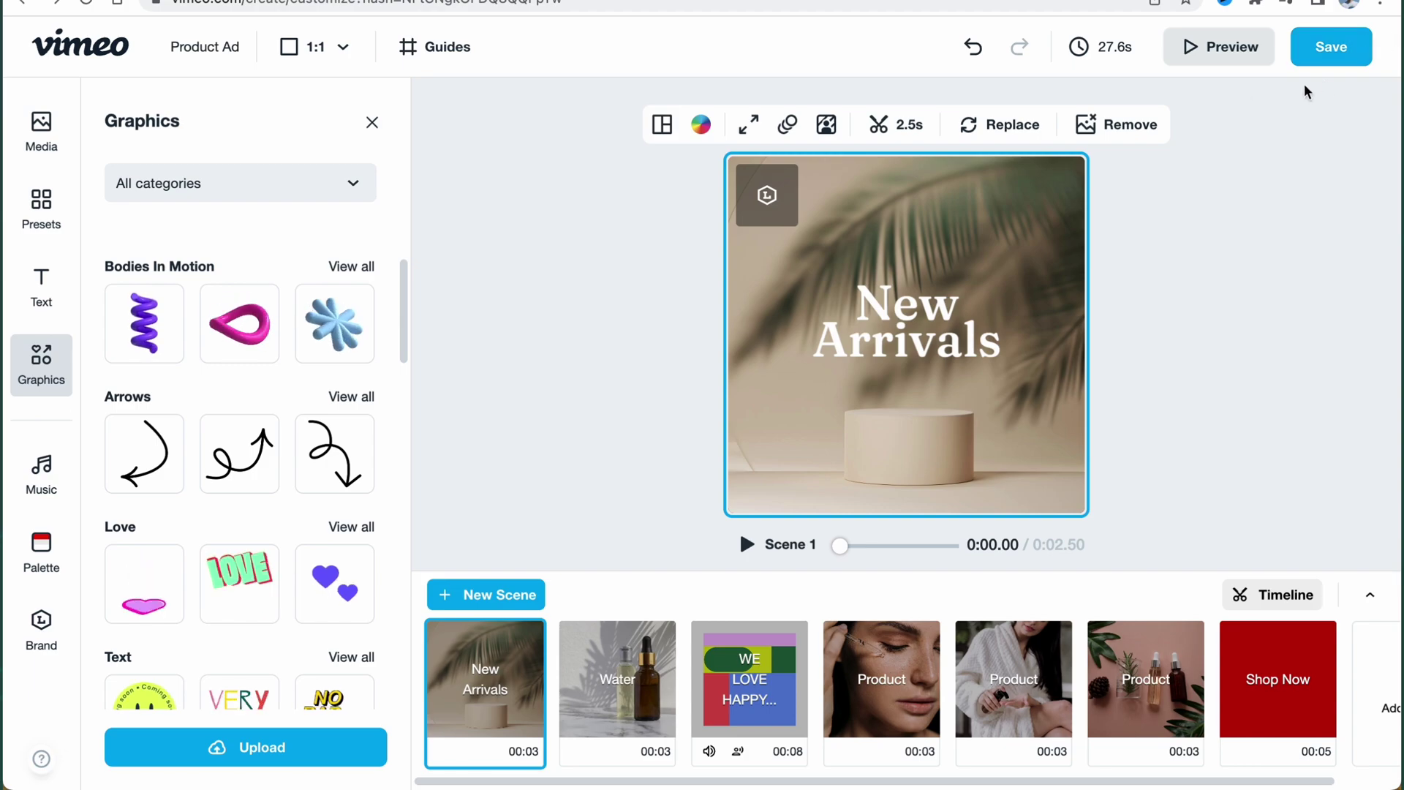
click(1361, 51)
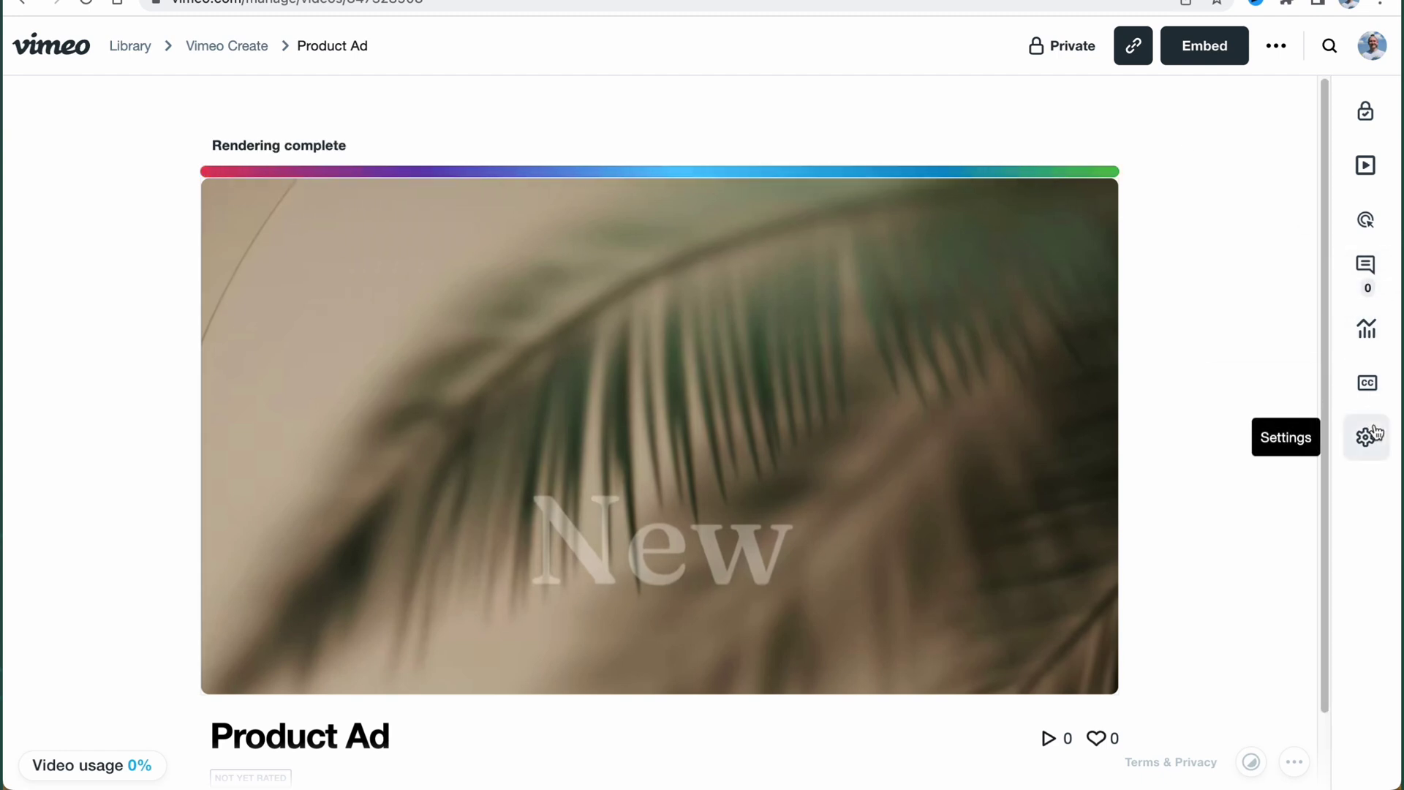
Once rendering finishes, check the video's sharing options, then return to the Vimeo home page.
scroll(966, 388, down, 1)
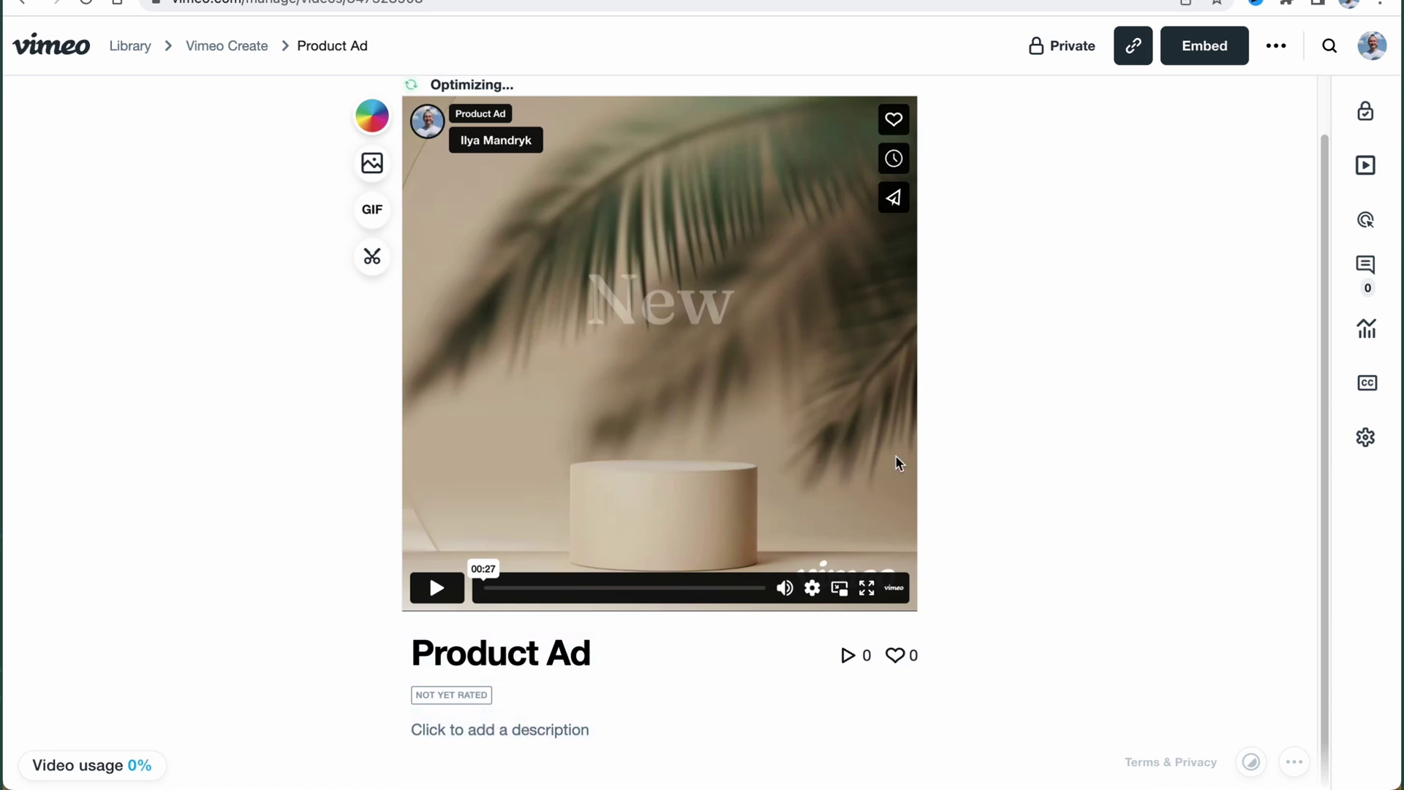
scroll(874, 473, up, 1)
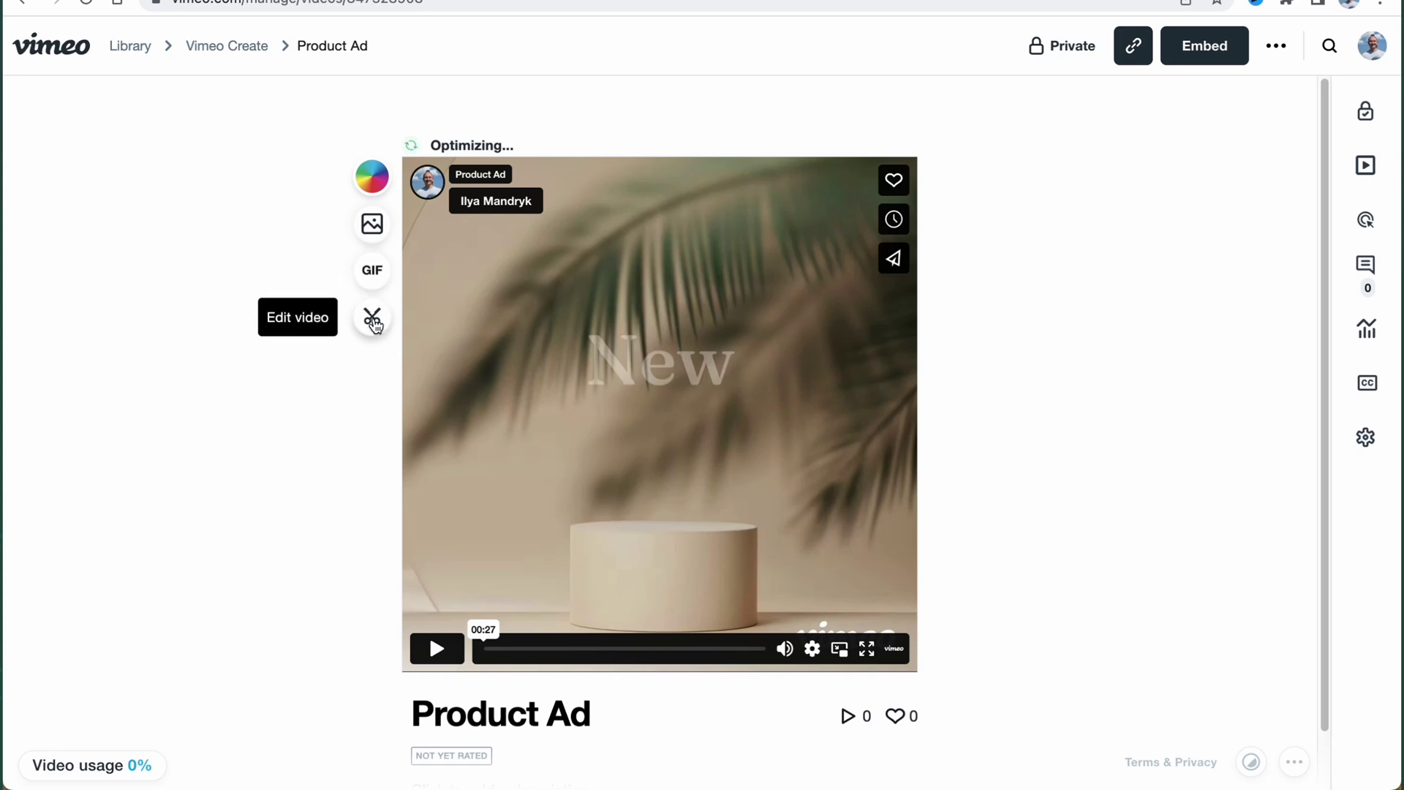
click(893, 259)
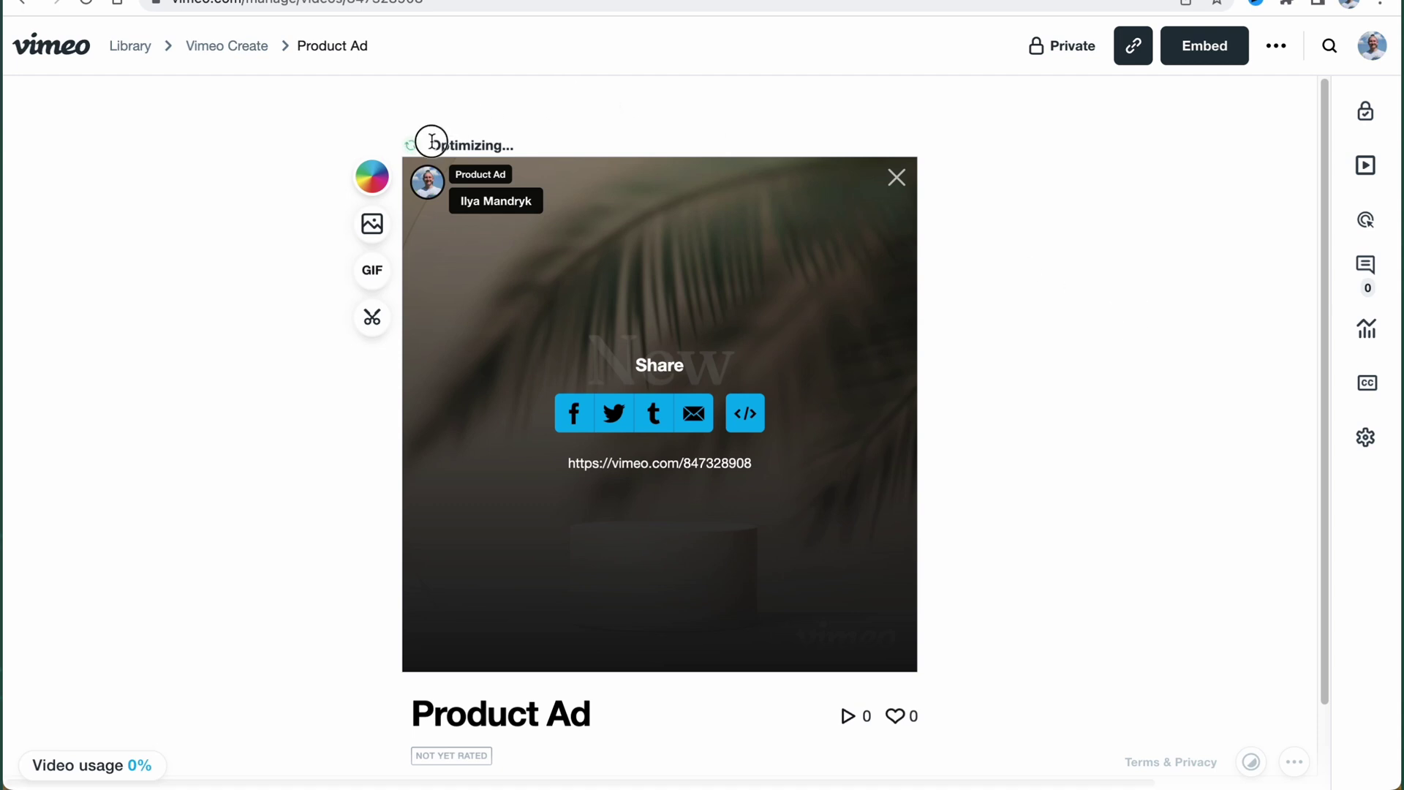
drag(431, 144, 499, 142)
click(896, 176)
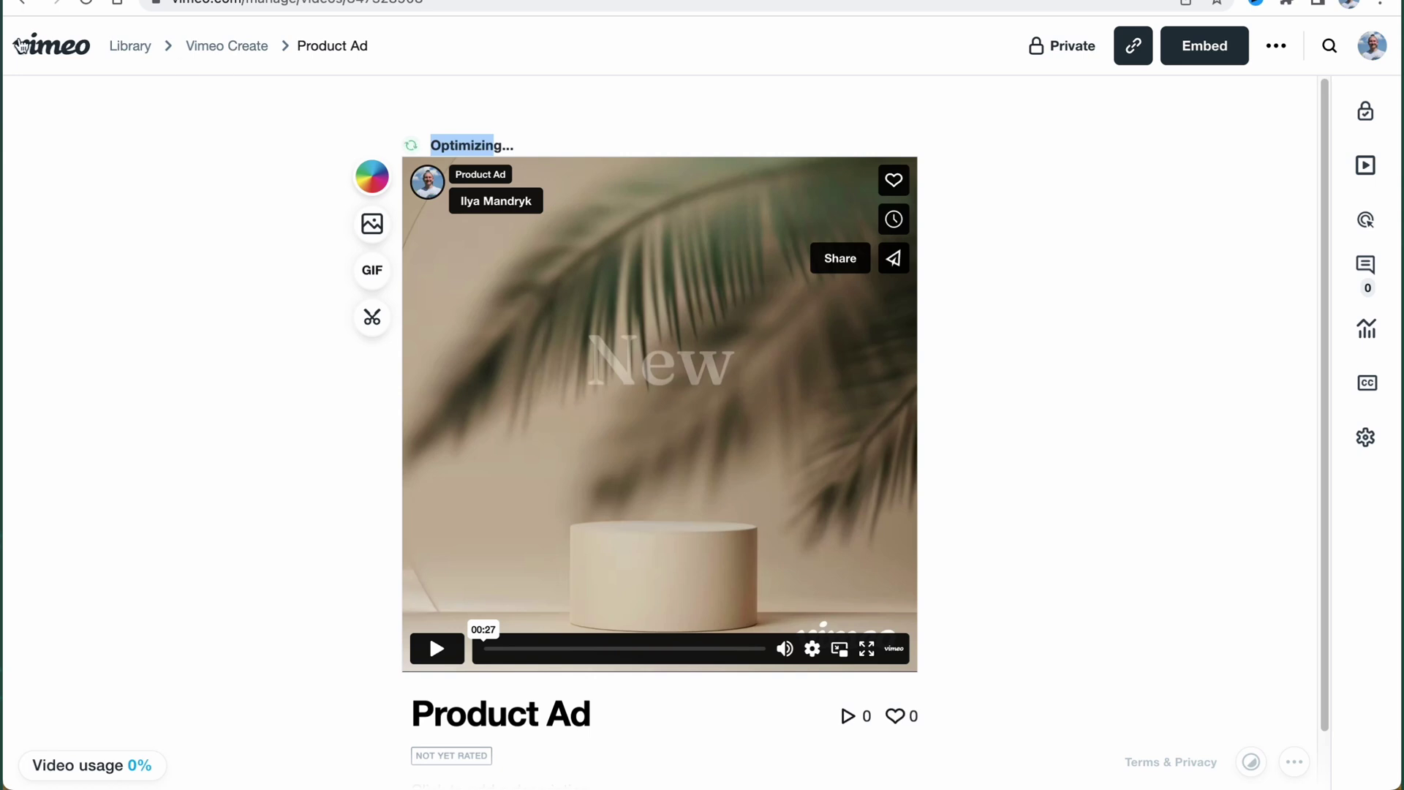
click(45, 47)
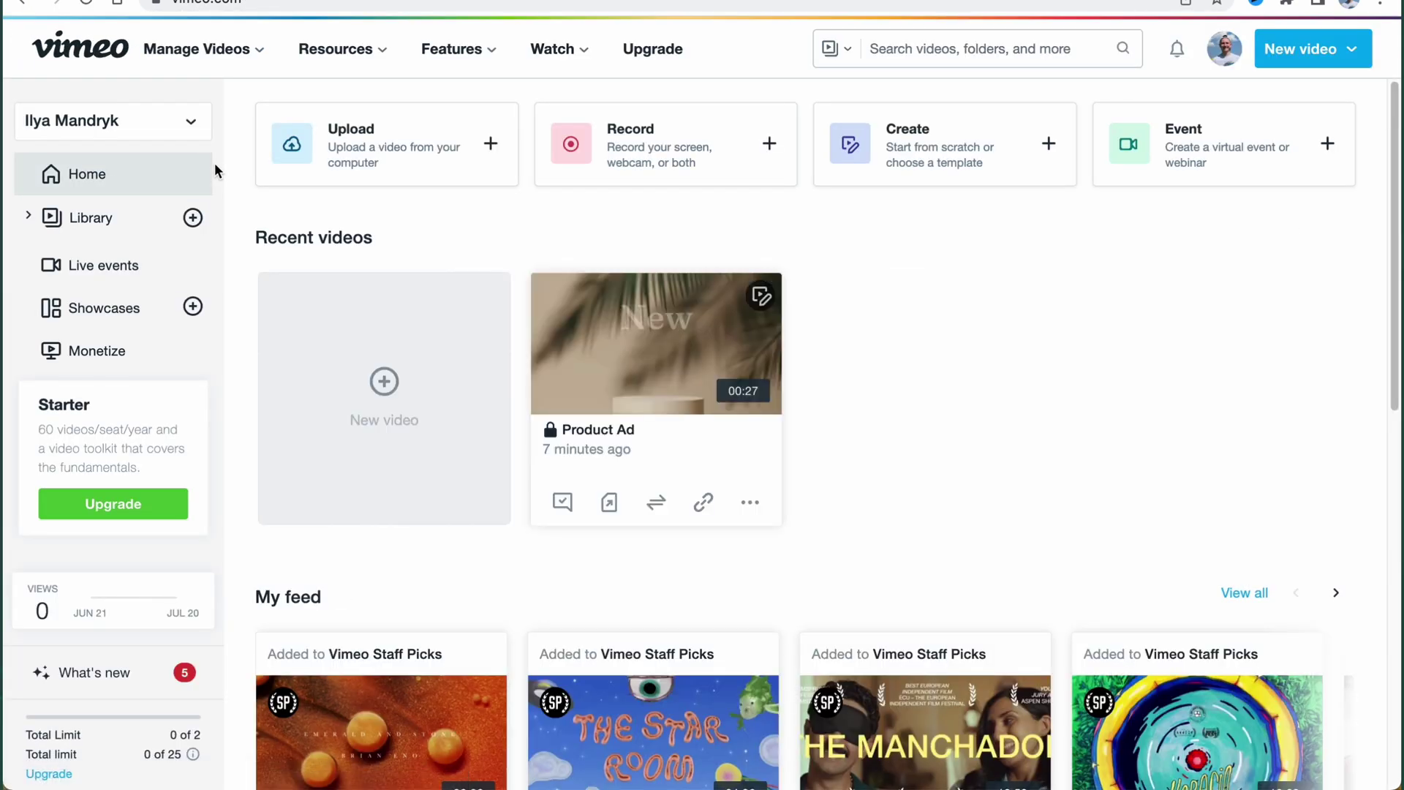
click(753, 500)
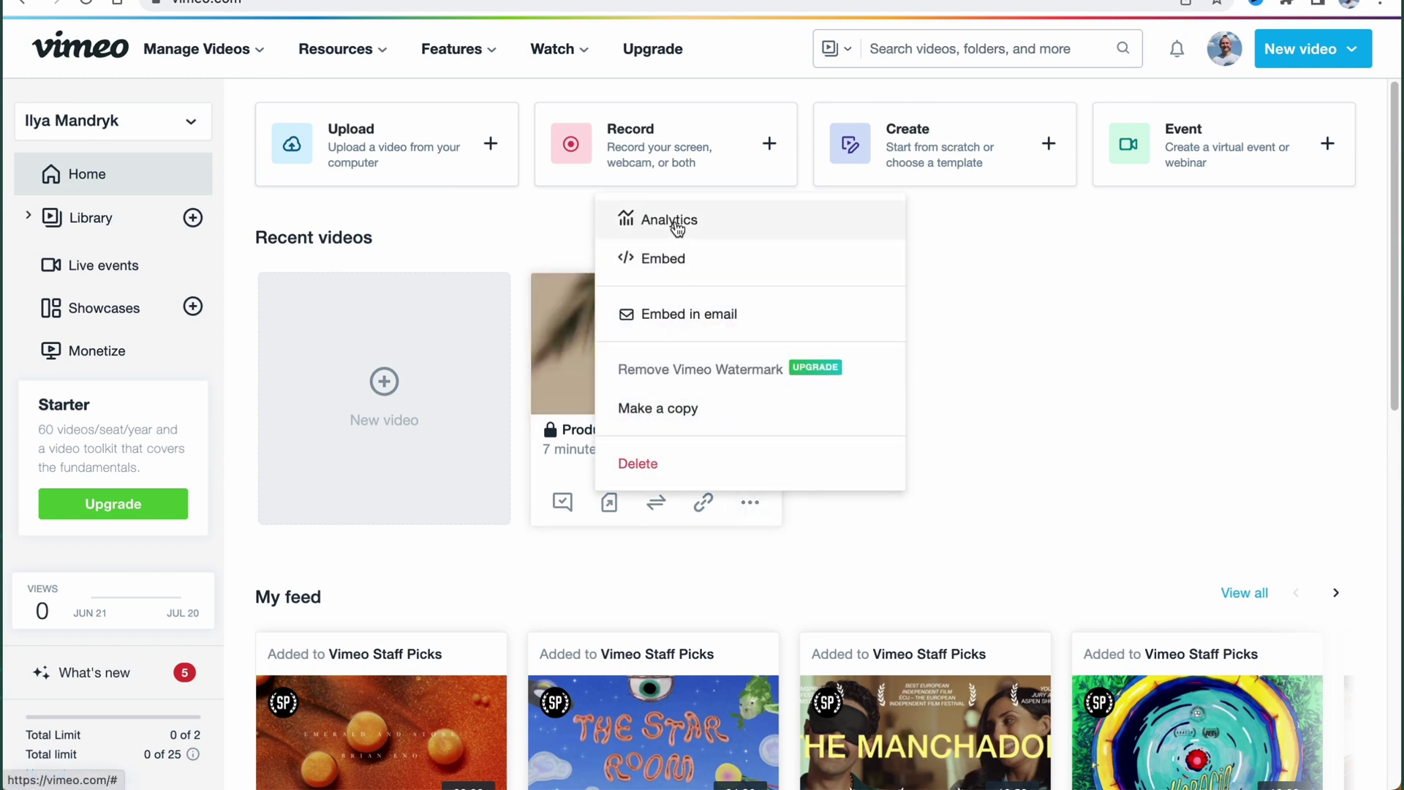
click(708, 551)
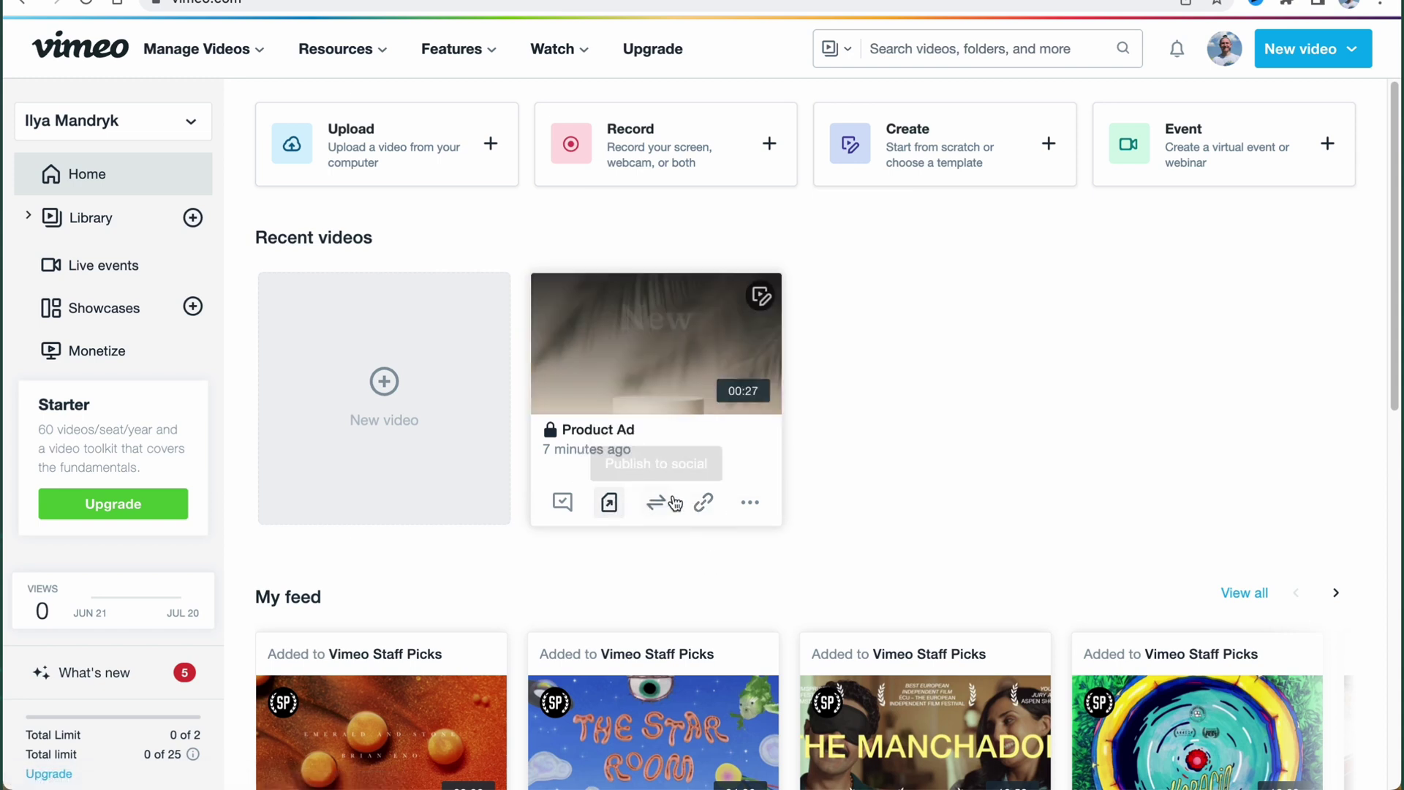
click(701, 503)
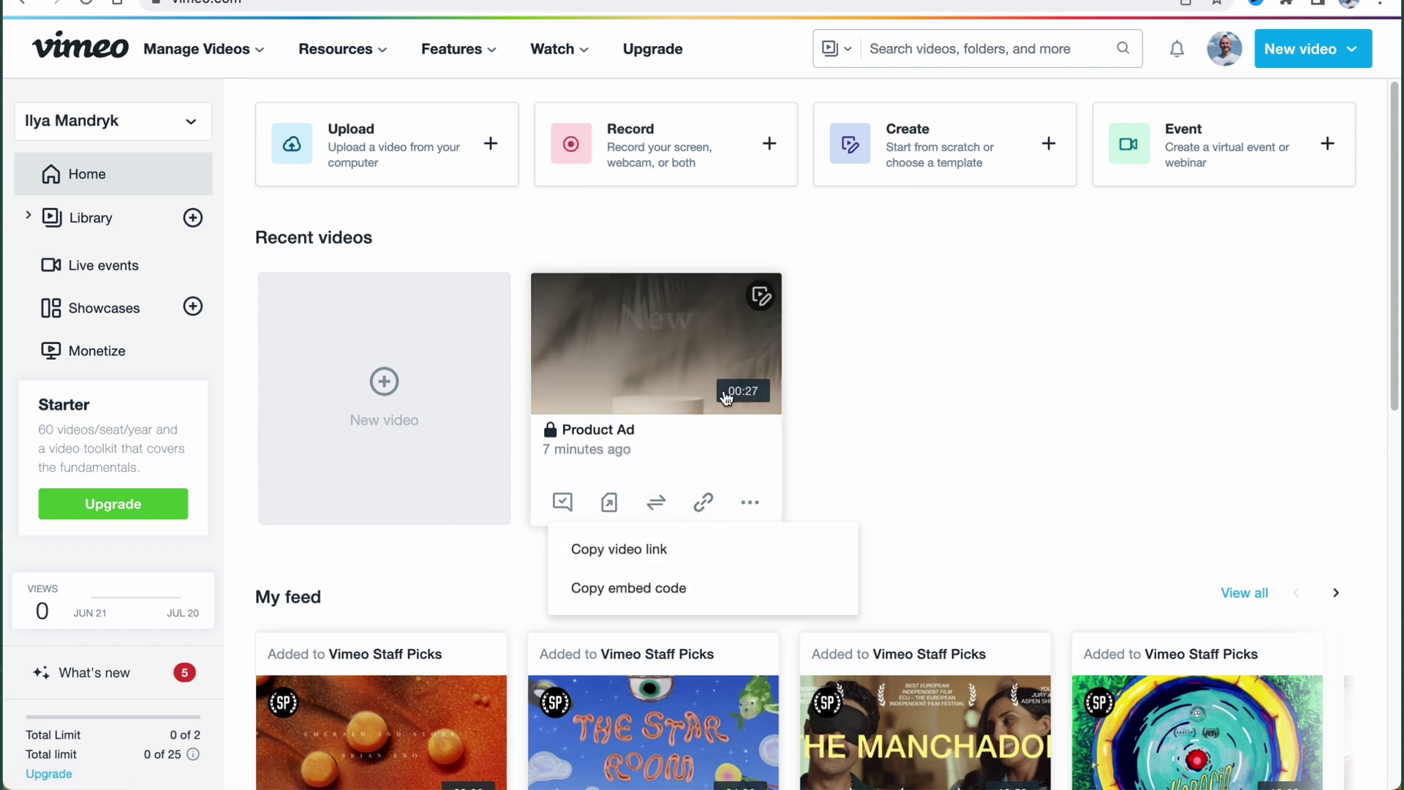
click(934, 407)
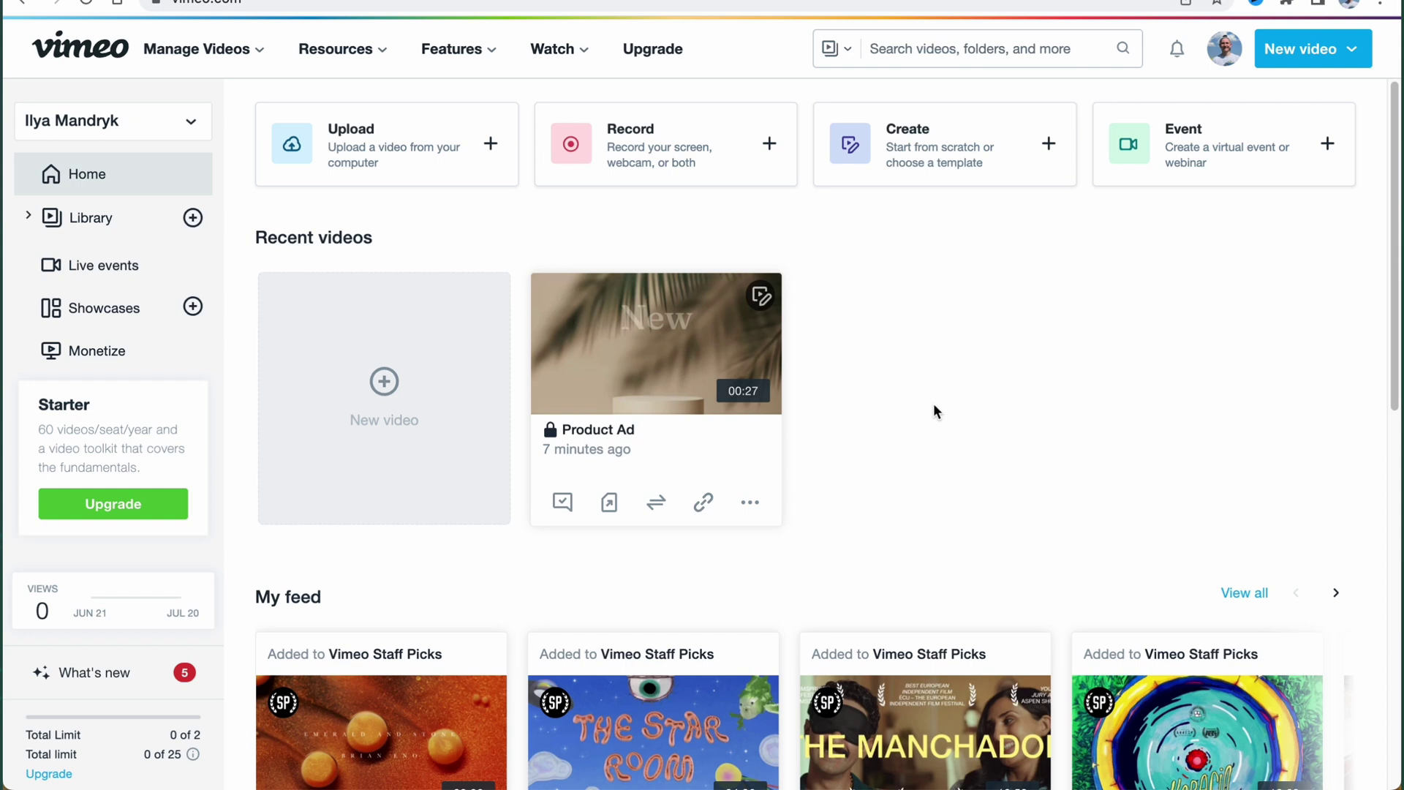
click(118, 231)
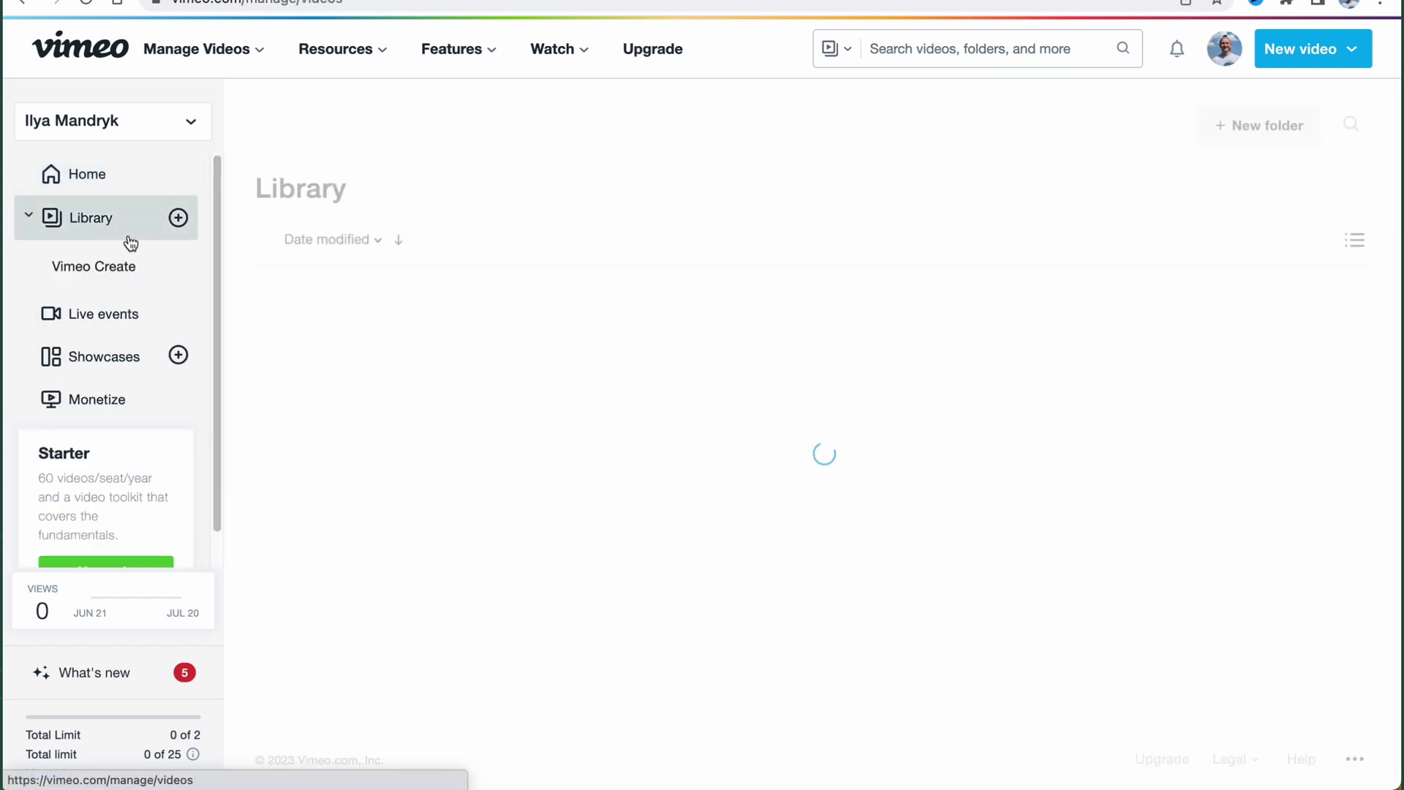
click(116, 315)
click(121, 365)
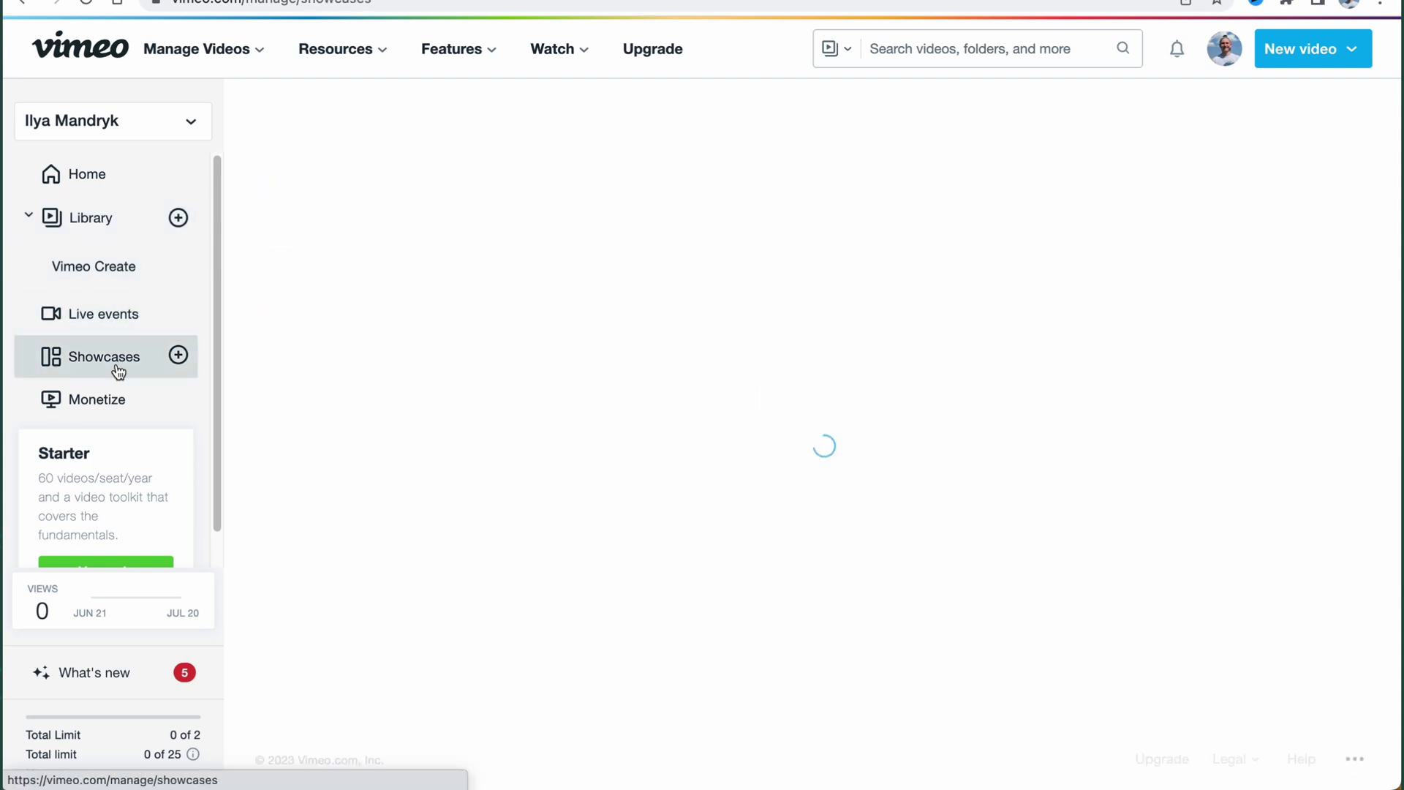
click(109, 396)
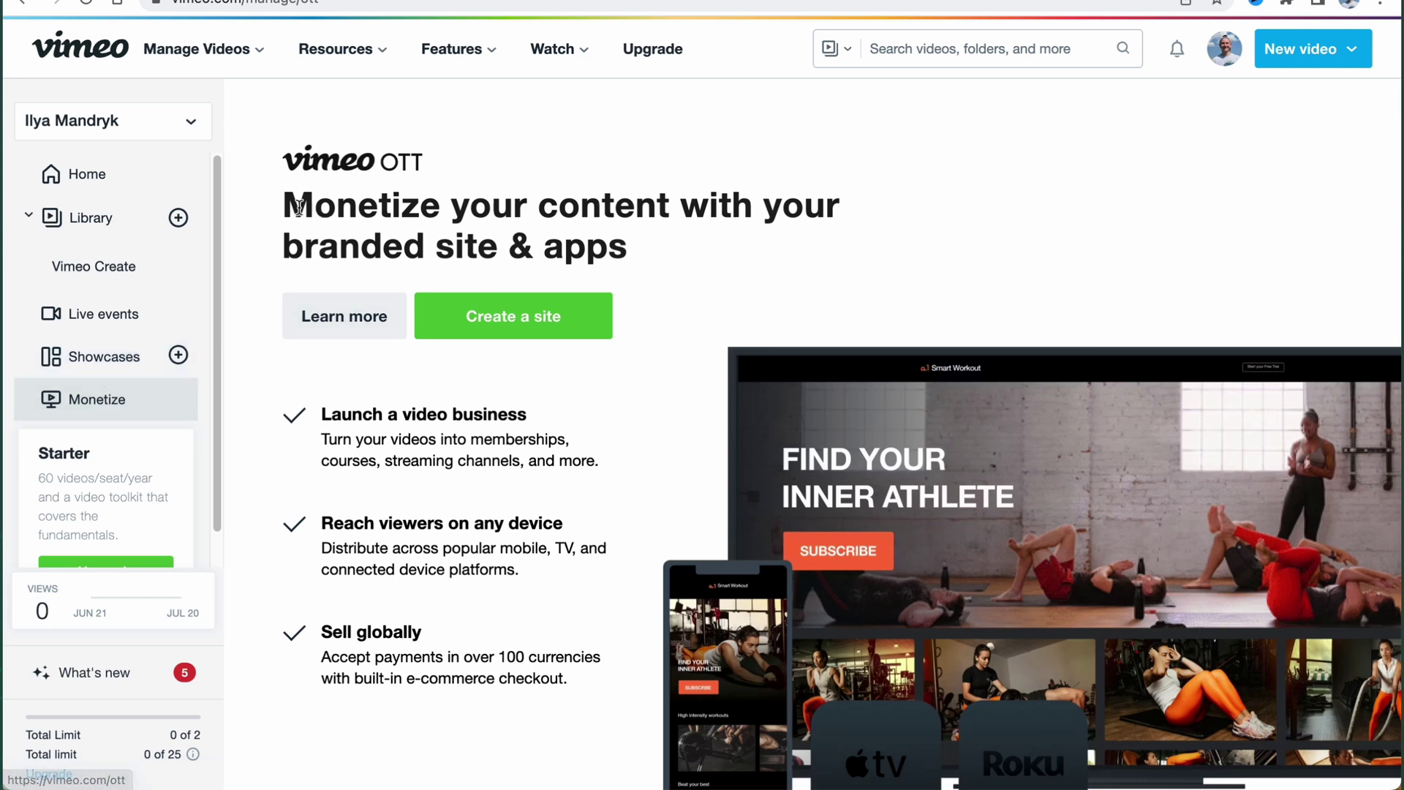
drag(287, 204, 816, 210)
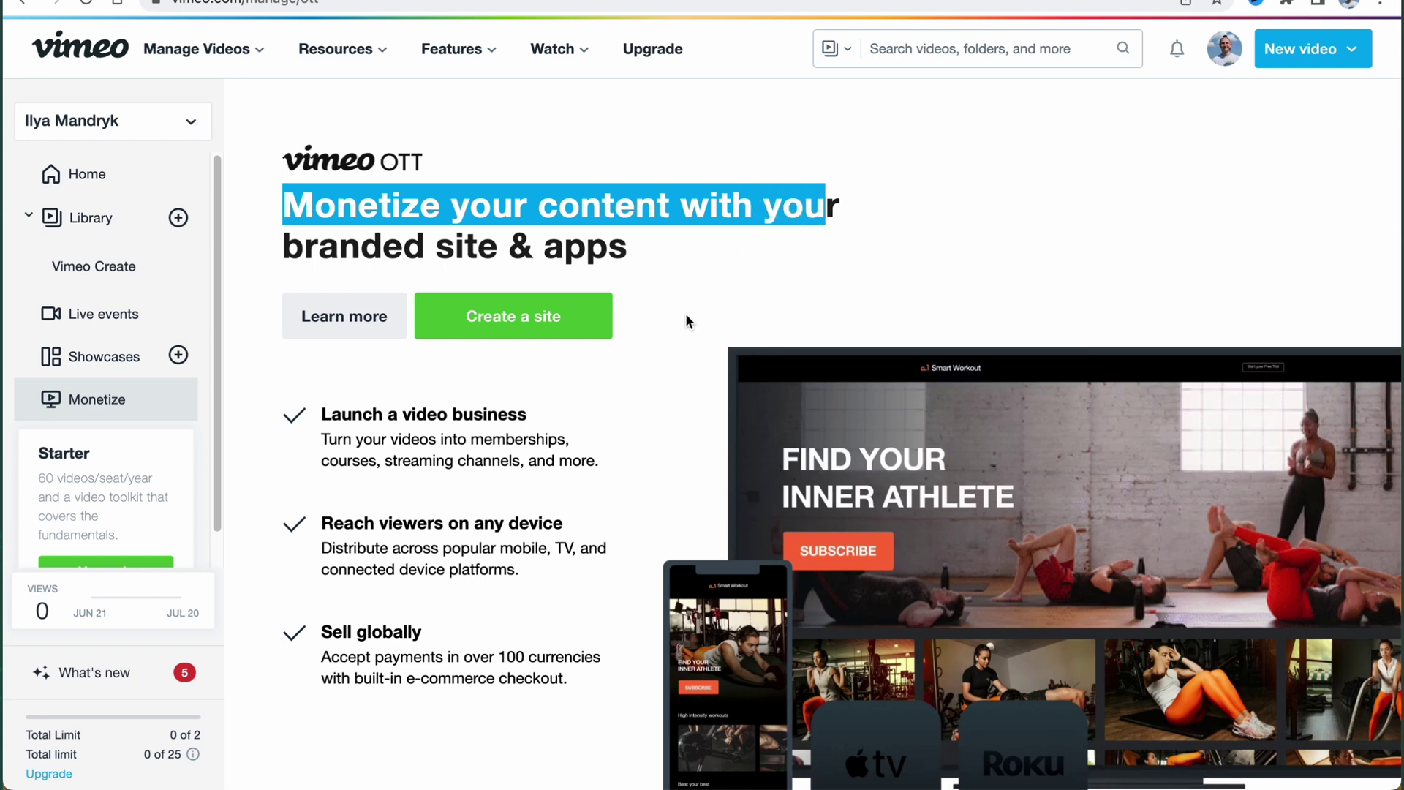
drag(337, 414, 558, 436)
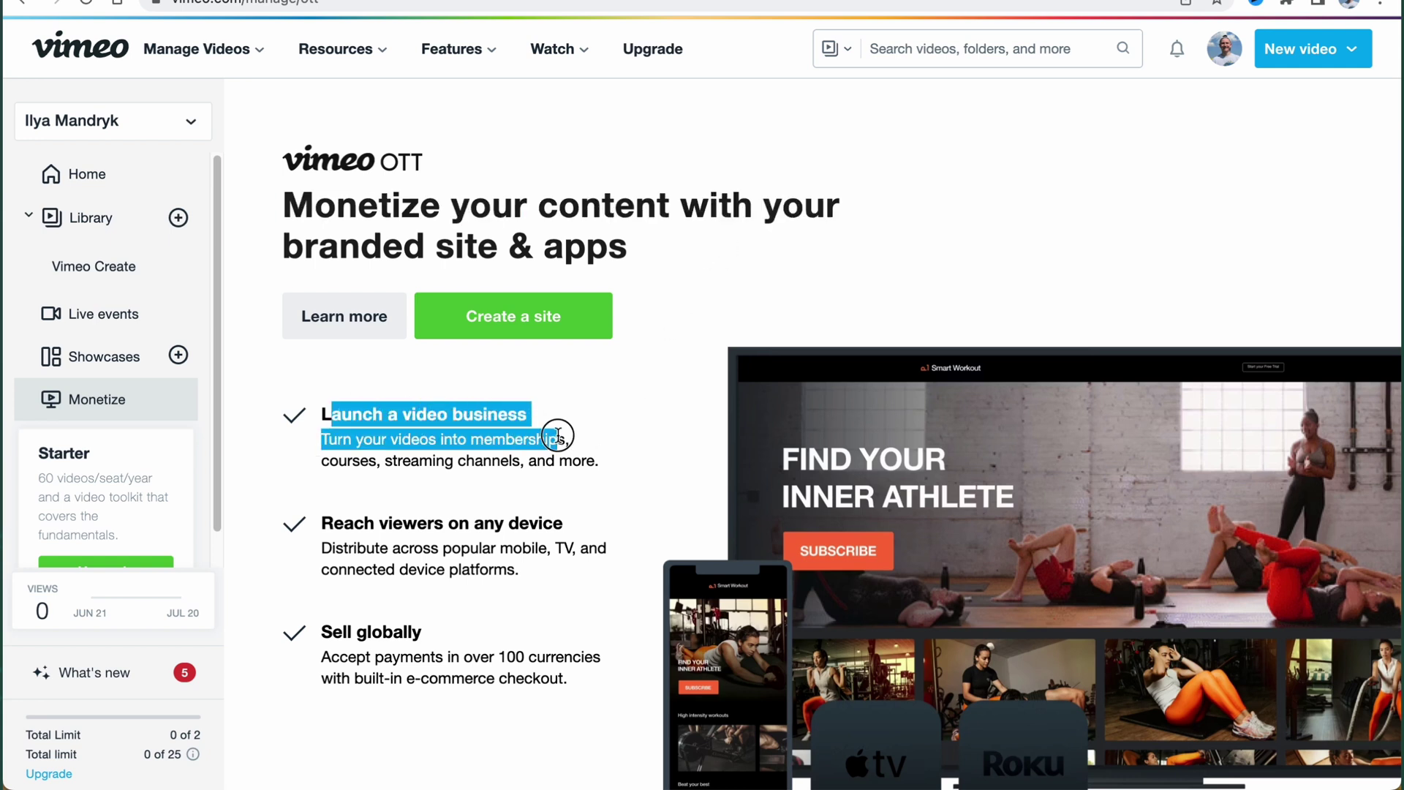
drag(321, 438, 551, 460)
drag(334, 523, 534, 560)
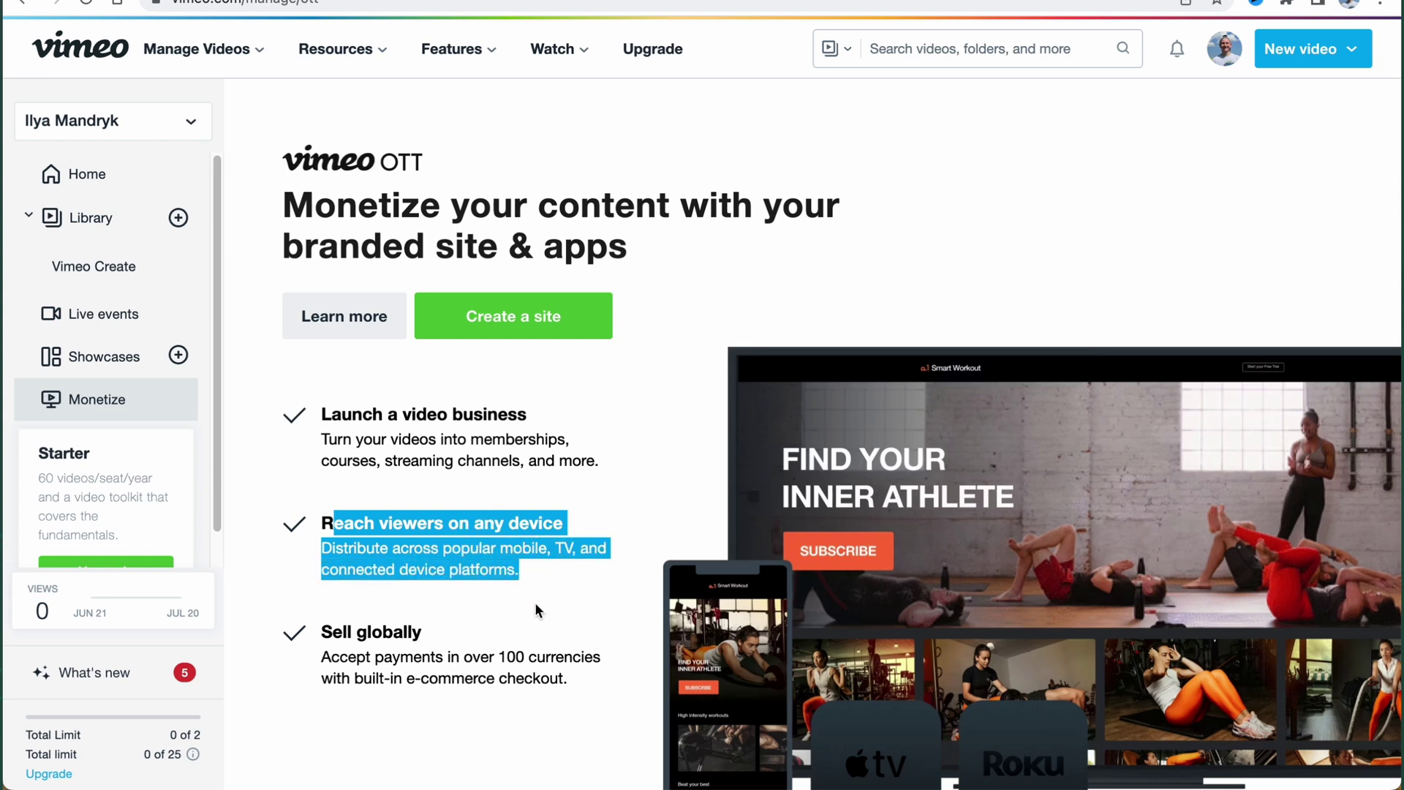
drag(335, 656, 546, 656)
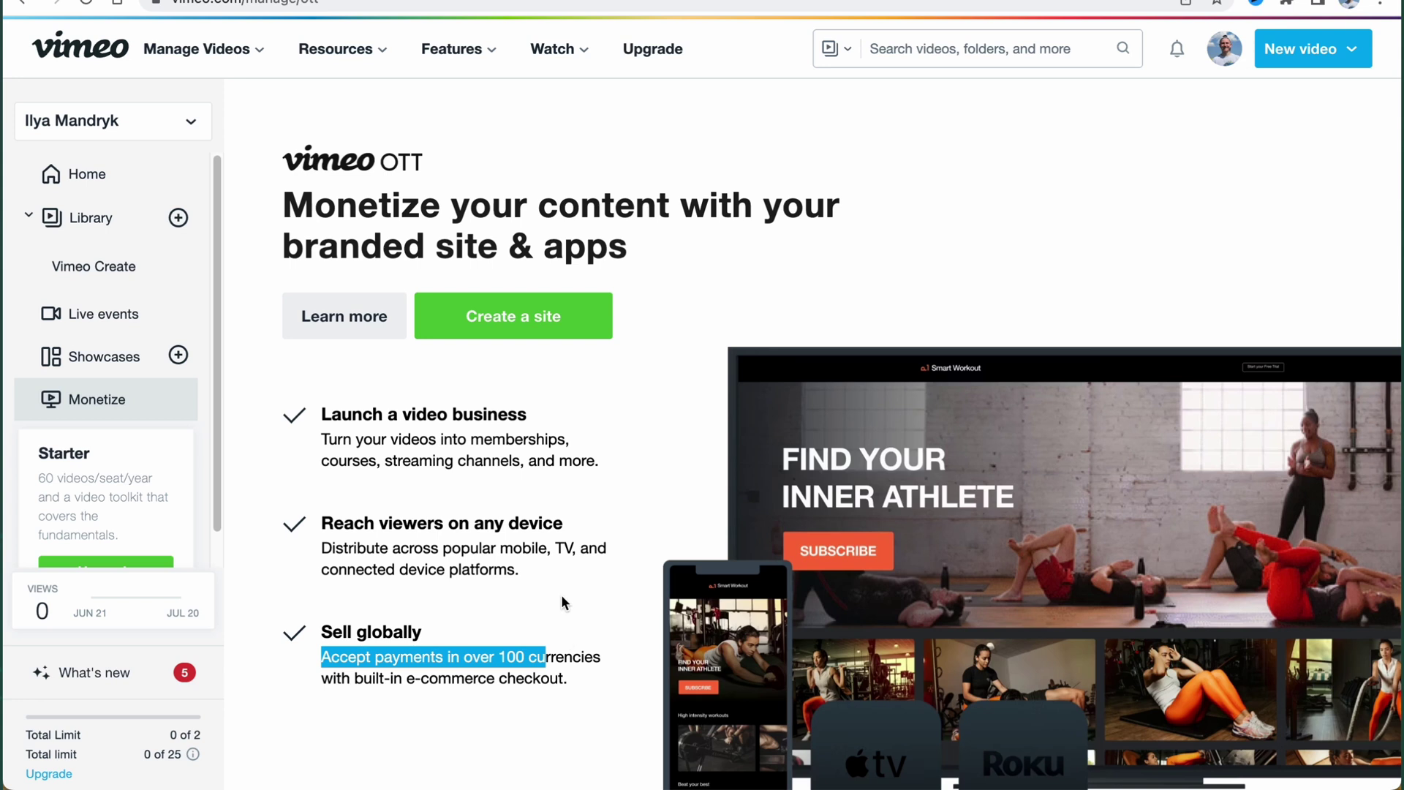
scroll(95, 465, down, 2)
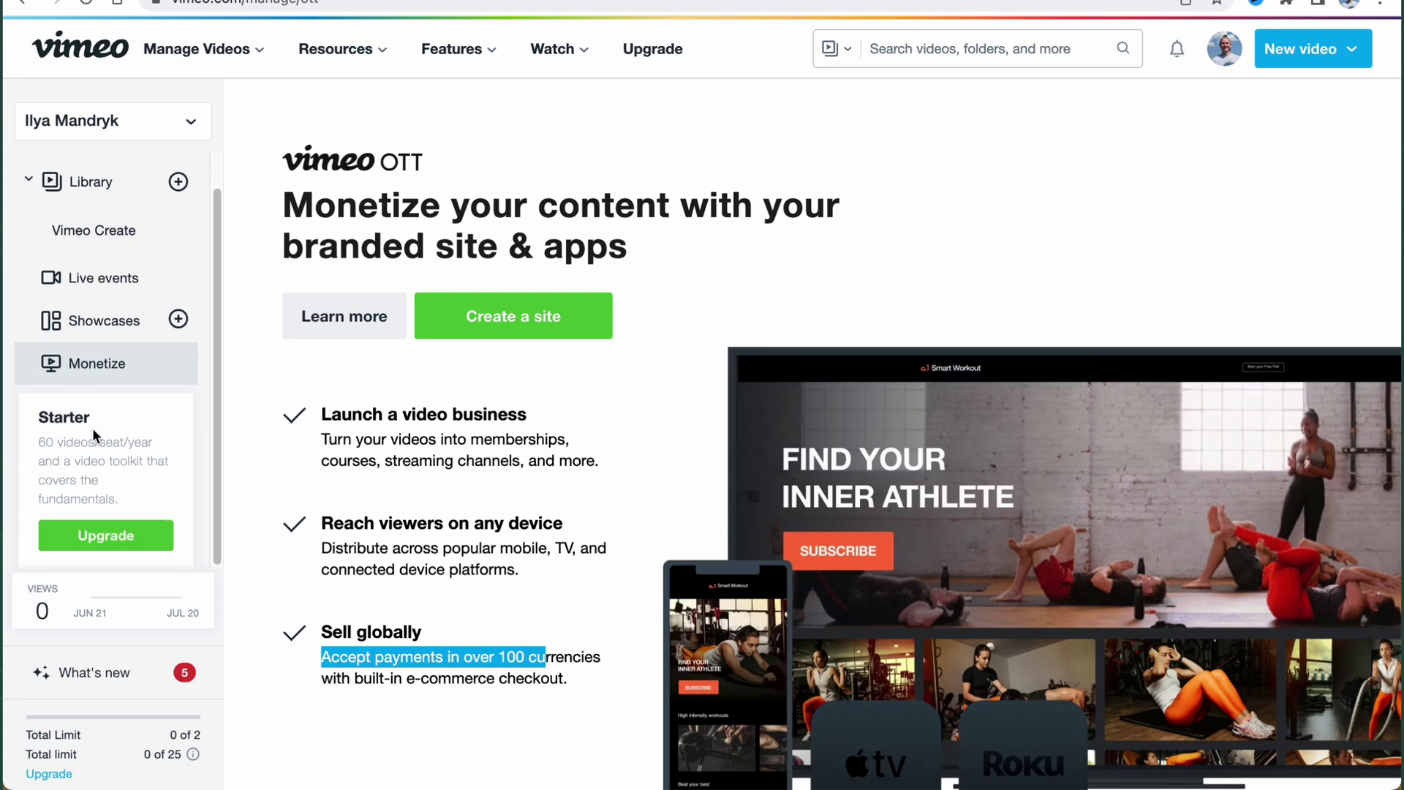
Open the upgrade page and highlight the Starter, Standard, Advanced and Enterprise plan names.
click(108, 538)
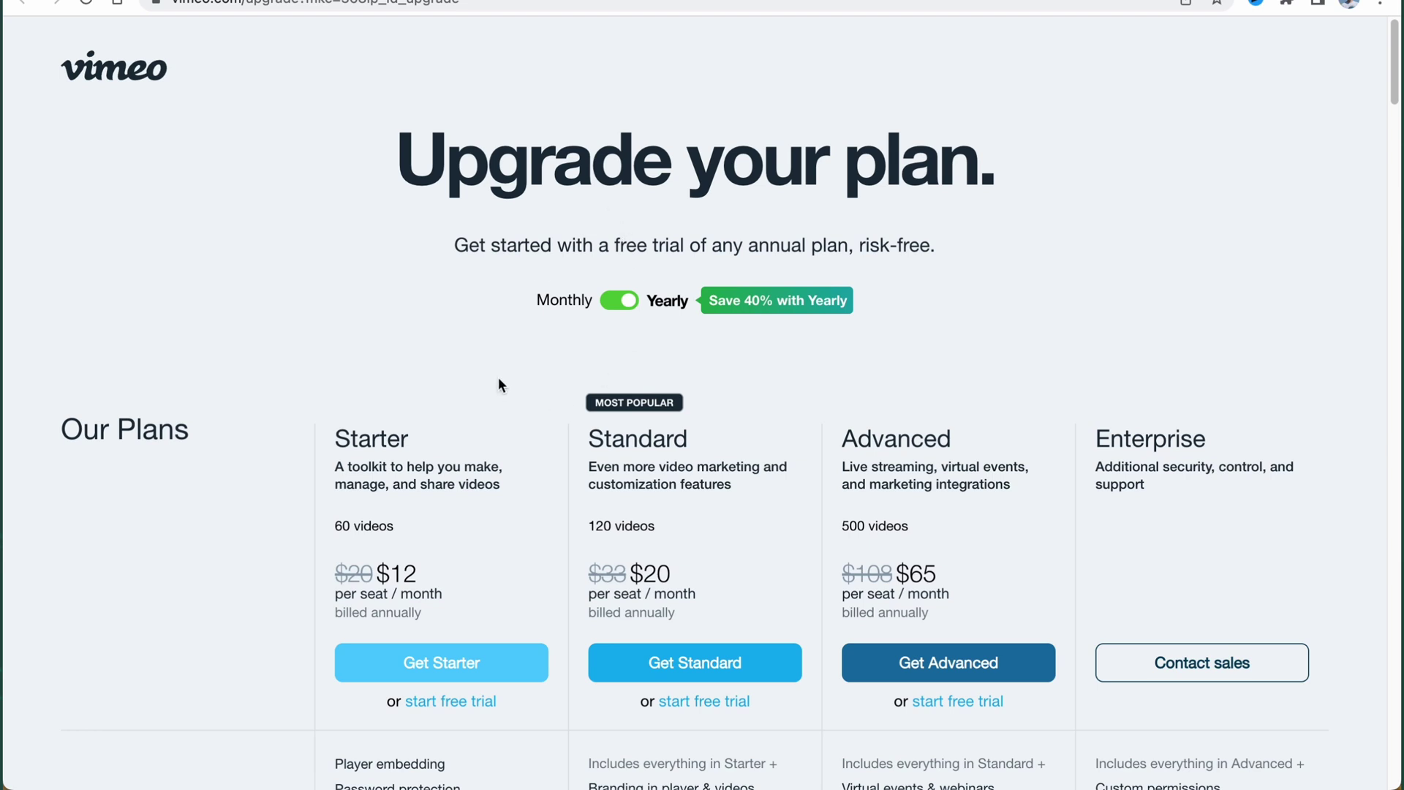
triple_click(870, 248)
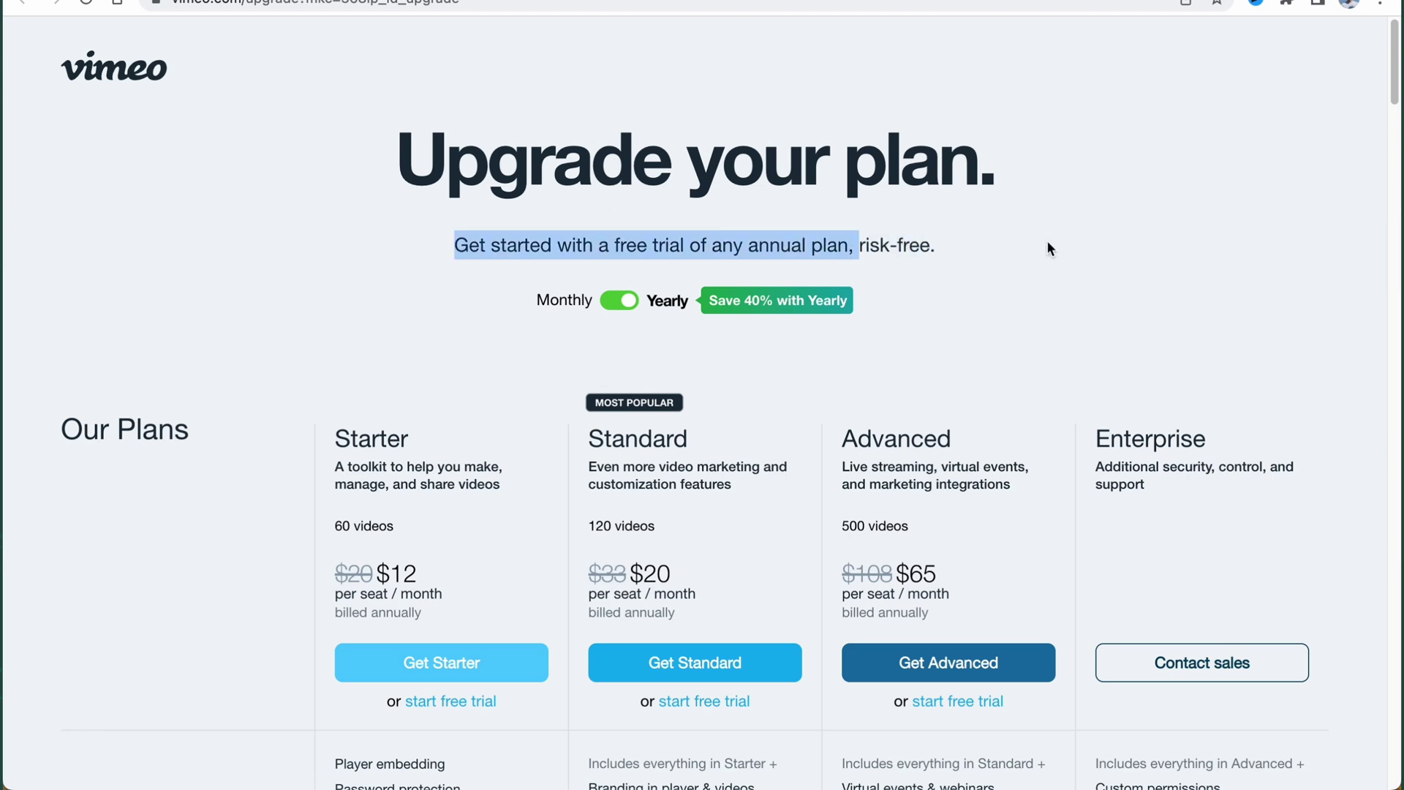
click(970, 250)
drag(335, 445, 469, 447)
drag(589, 438, 688, 439)
drag(841, 439, 951, 438)
click(1145, 436)
double_click(1145, 436)
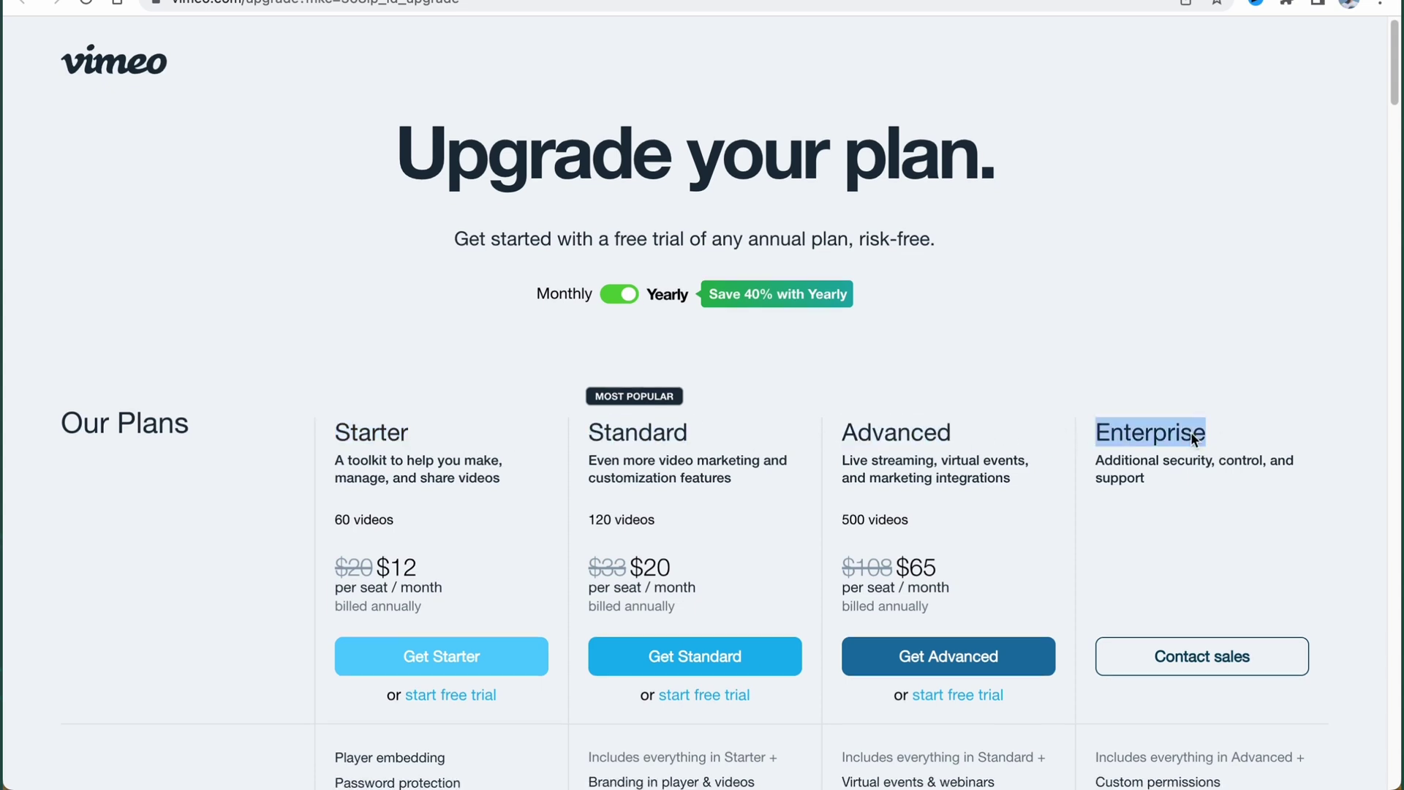
Highlight the yearly prices ($12, $20, Advanced) and free trial lines, then scroll the plan table.
scroll(417, 327, down, 3)
double_click(394, 389)
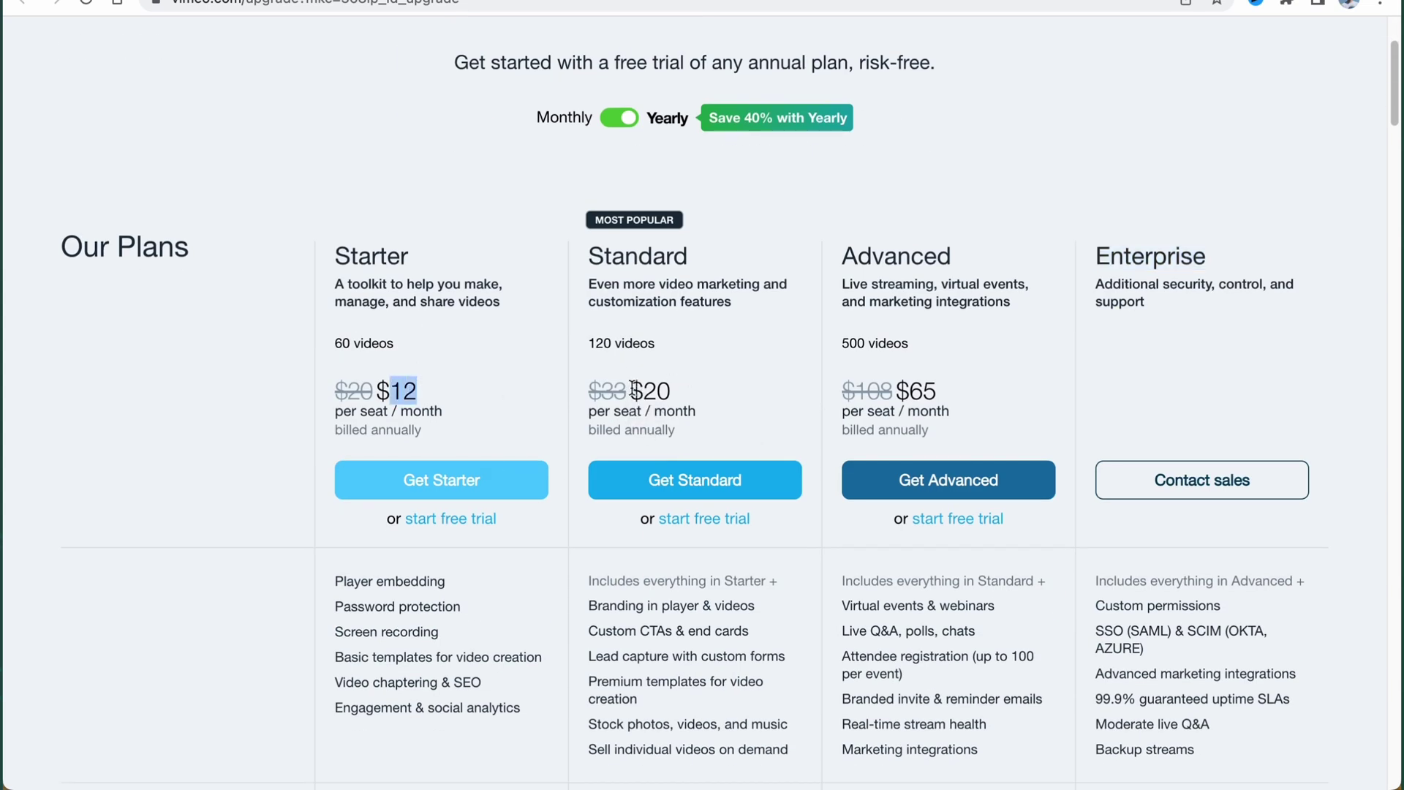
double_click(644, 390)
drag(917, 389, 962, 393)
drag(338, 391, 962, 395)
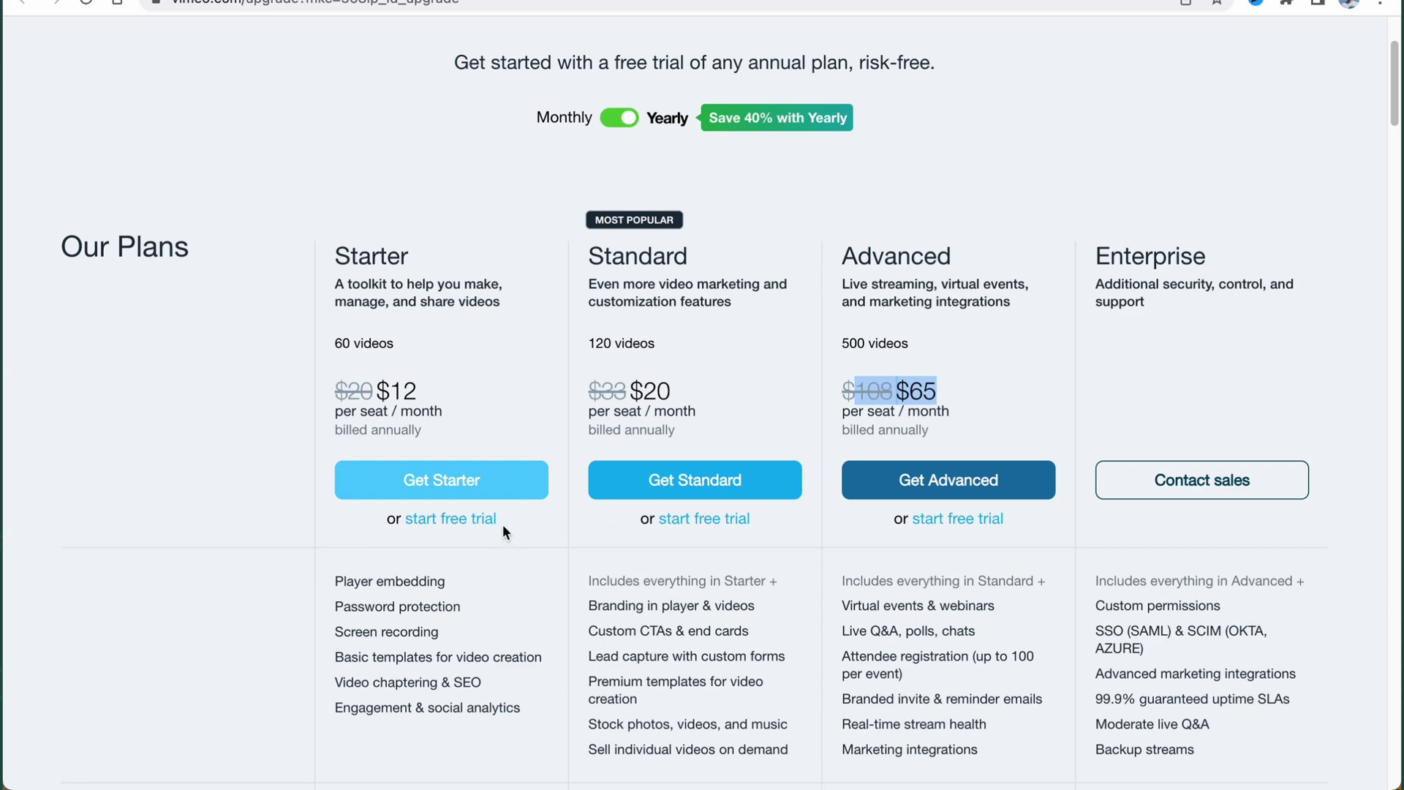
drag(503, 525, 410, 520)
drag(750, 521, 666, 520)
triple_click(941, 526)
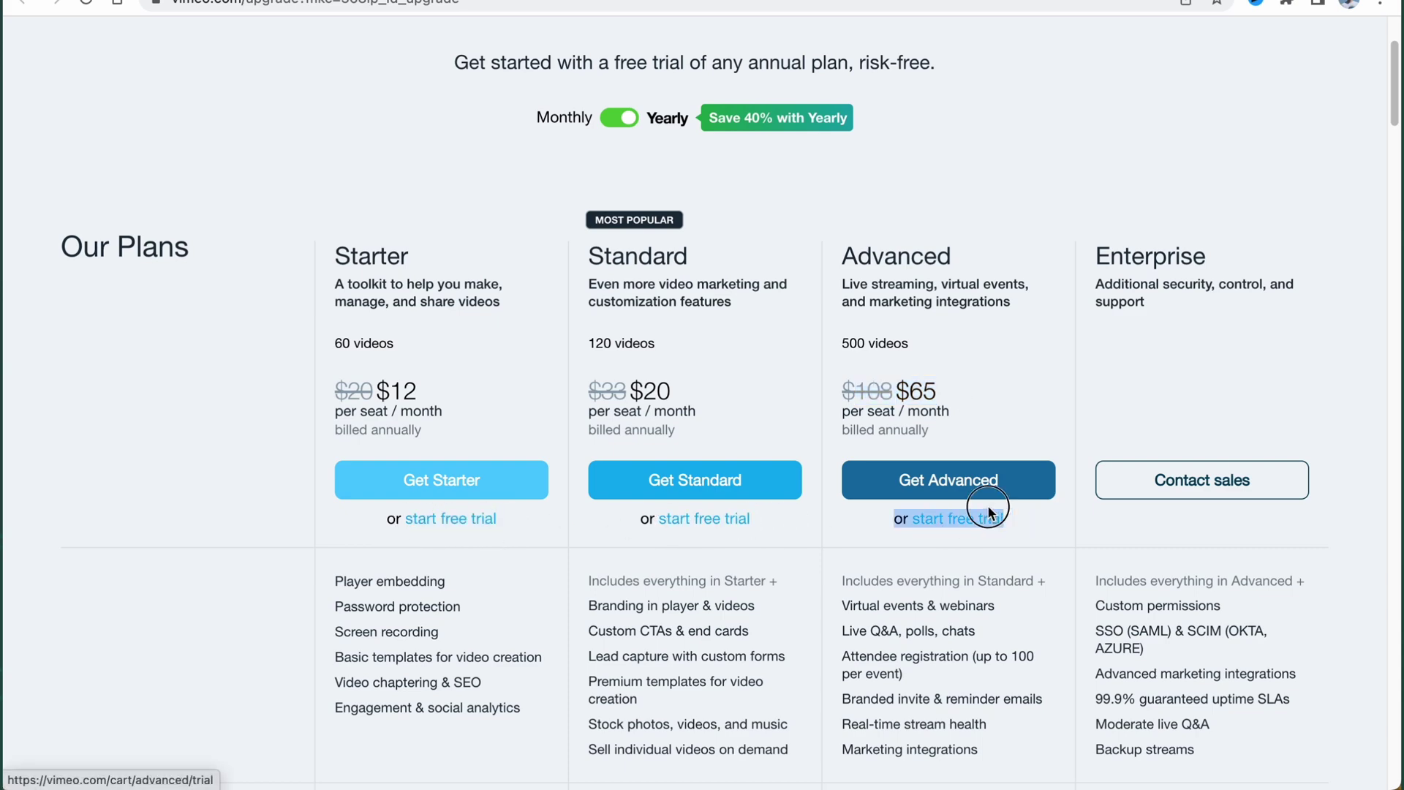
scroll(807, 475, down, 3)
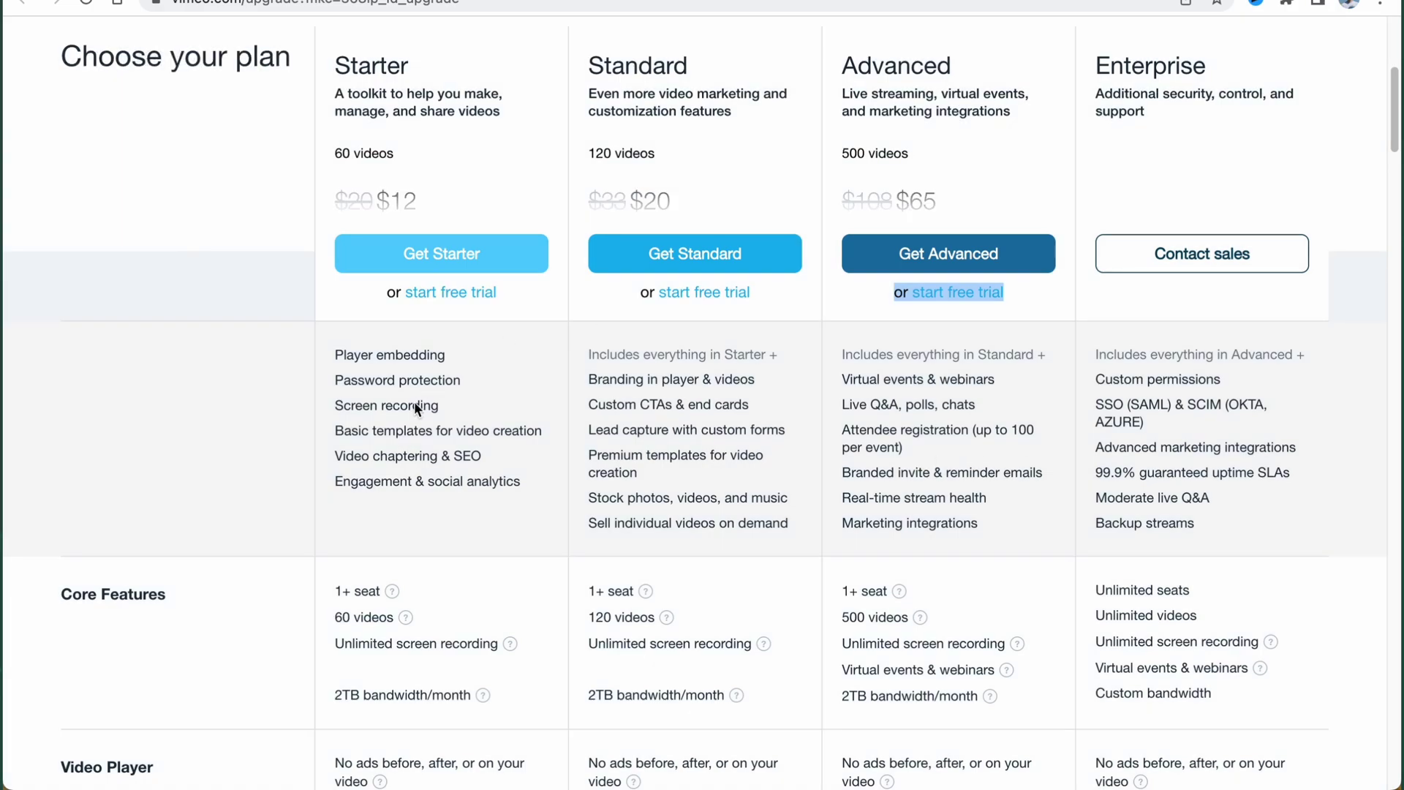
scroll(819, 498, down, 5)
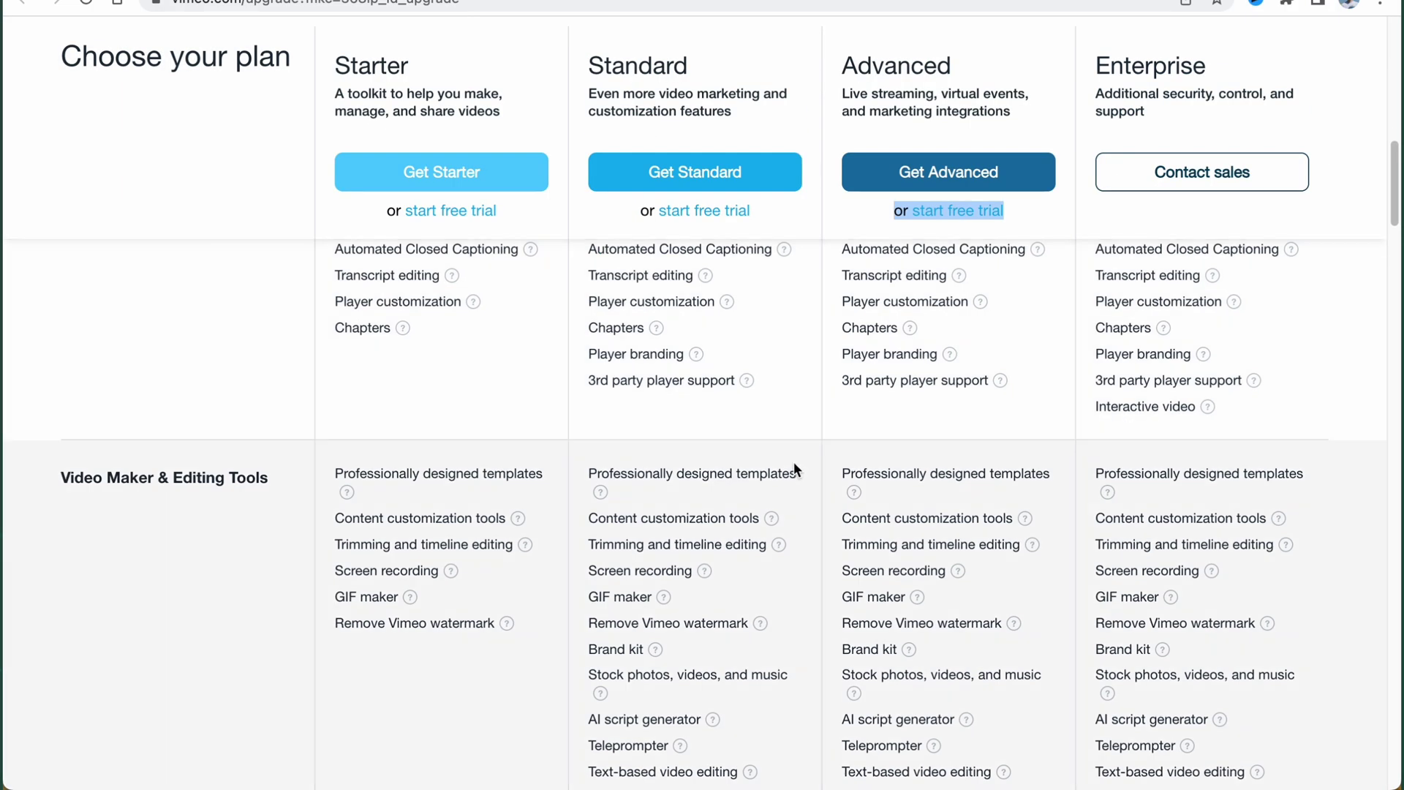
scroll(793, 462, up, 10)
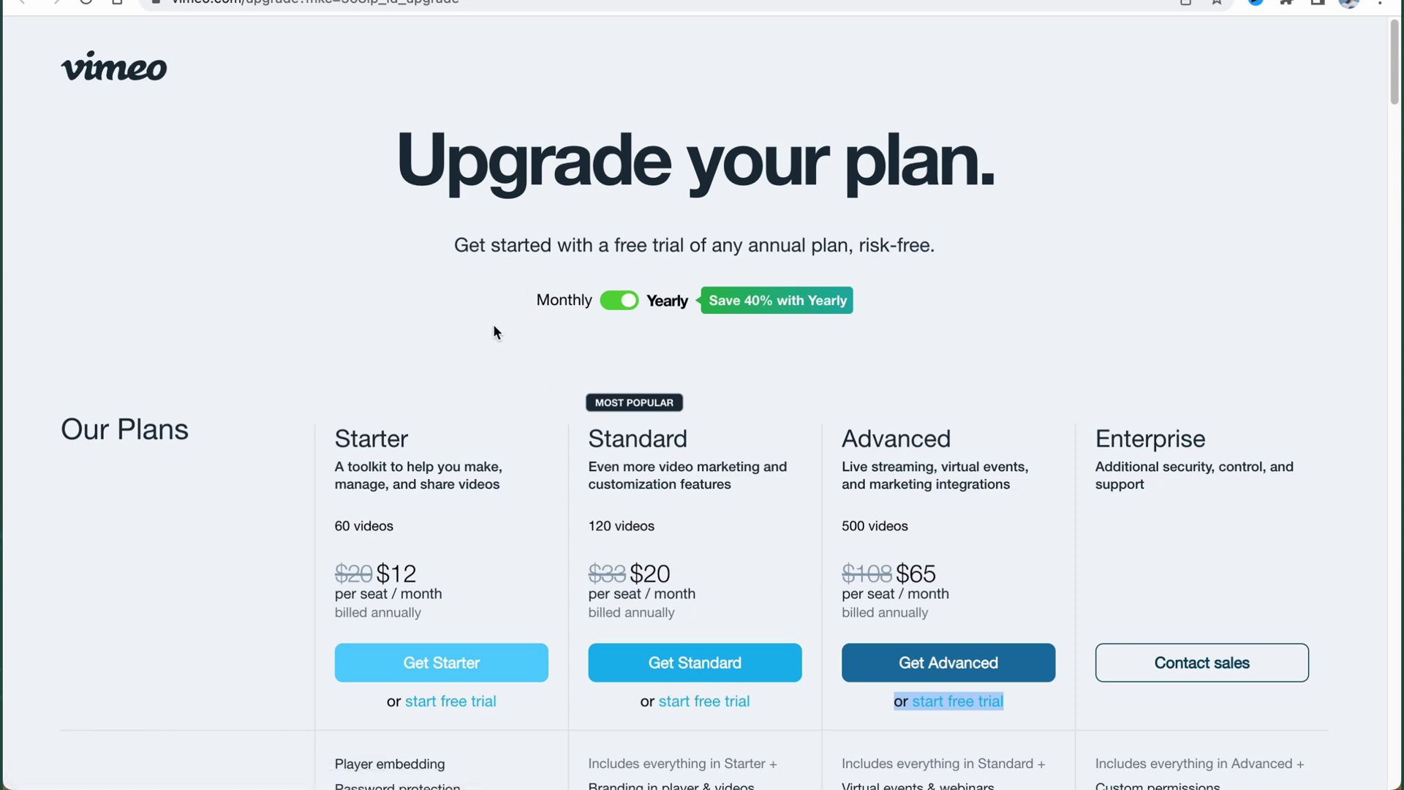
scroll(495, 333, down, 4)
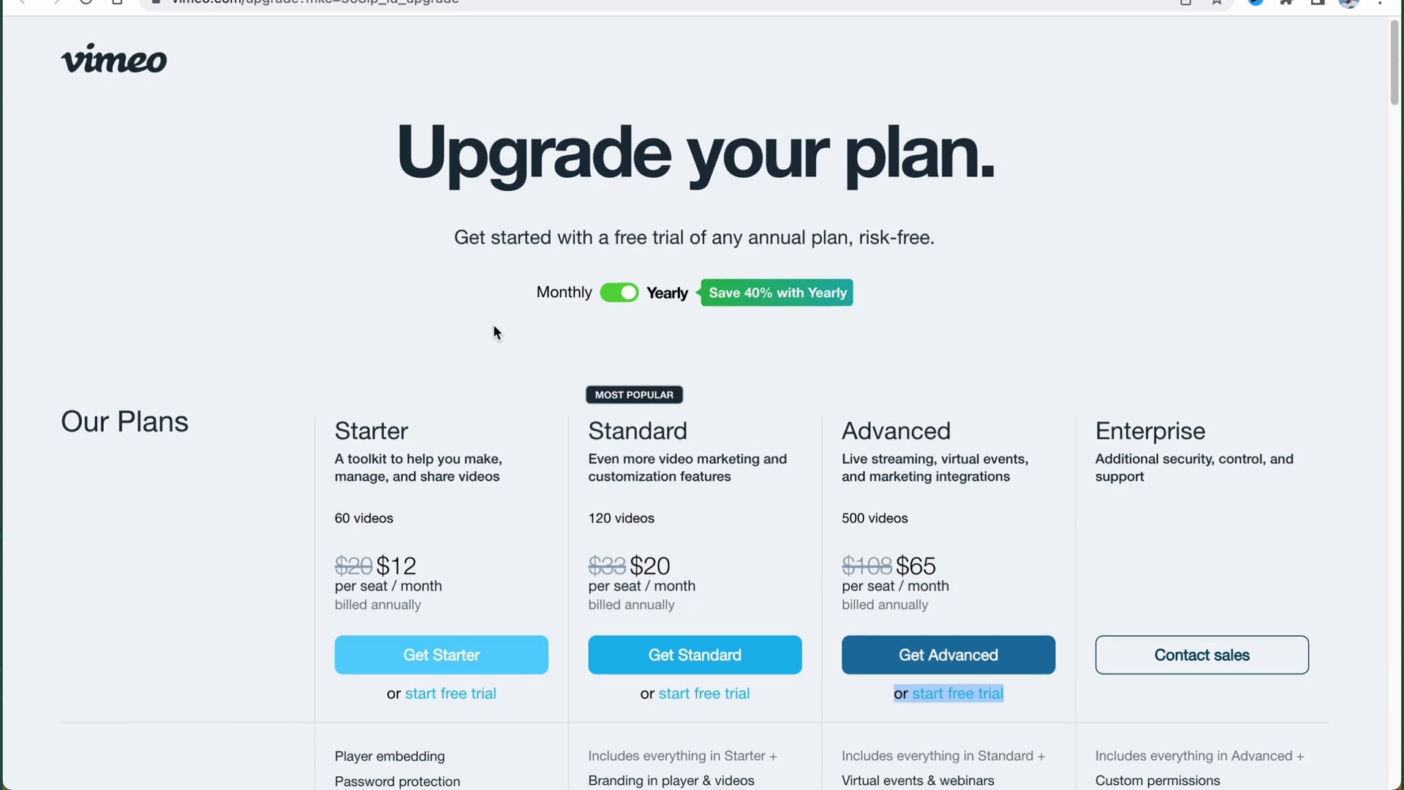
double_click(727, 156)
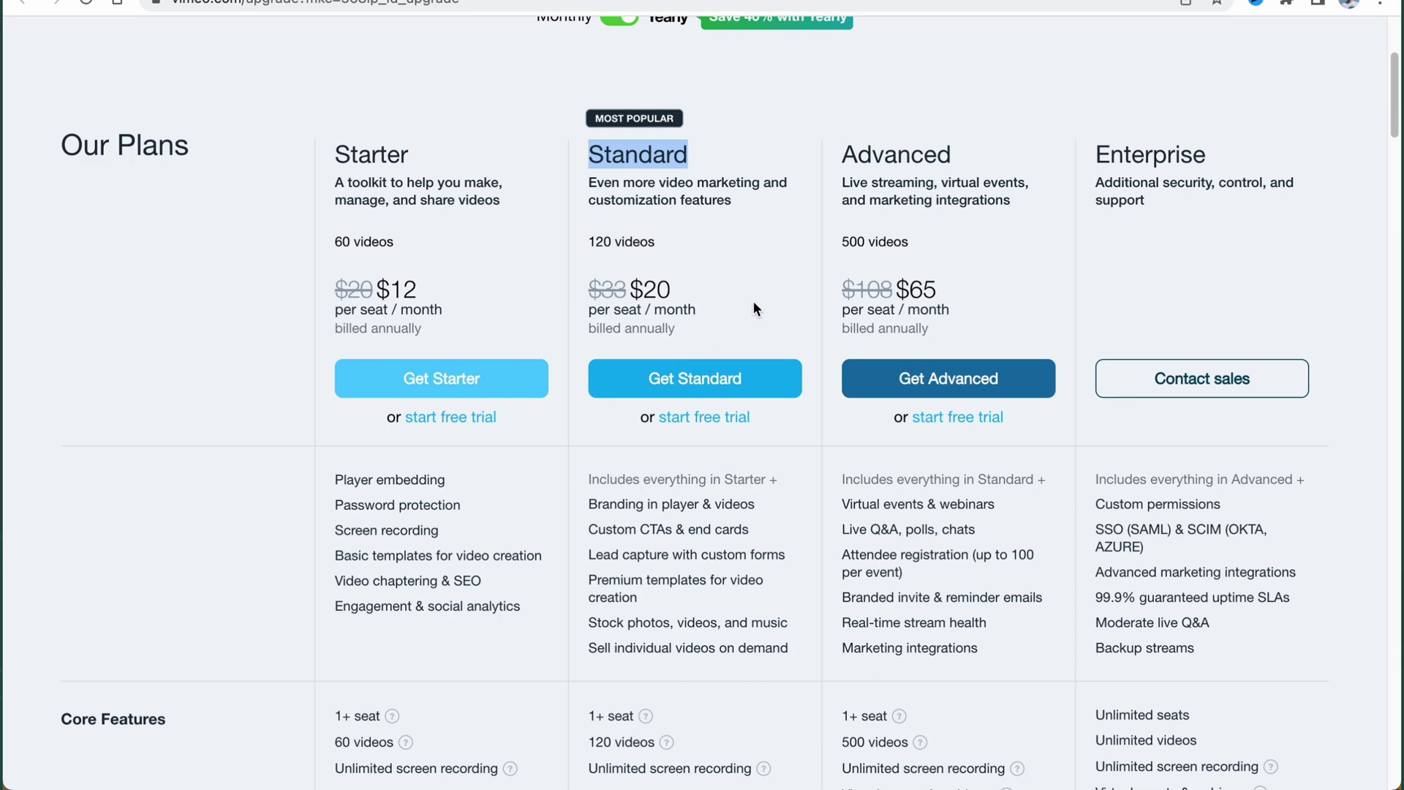
scroll(749, 300, down, 8)
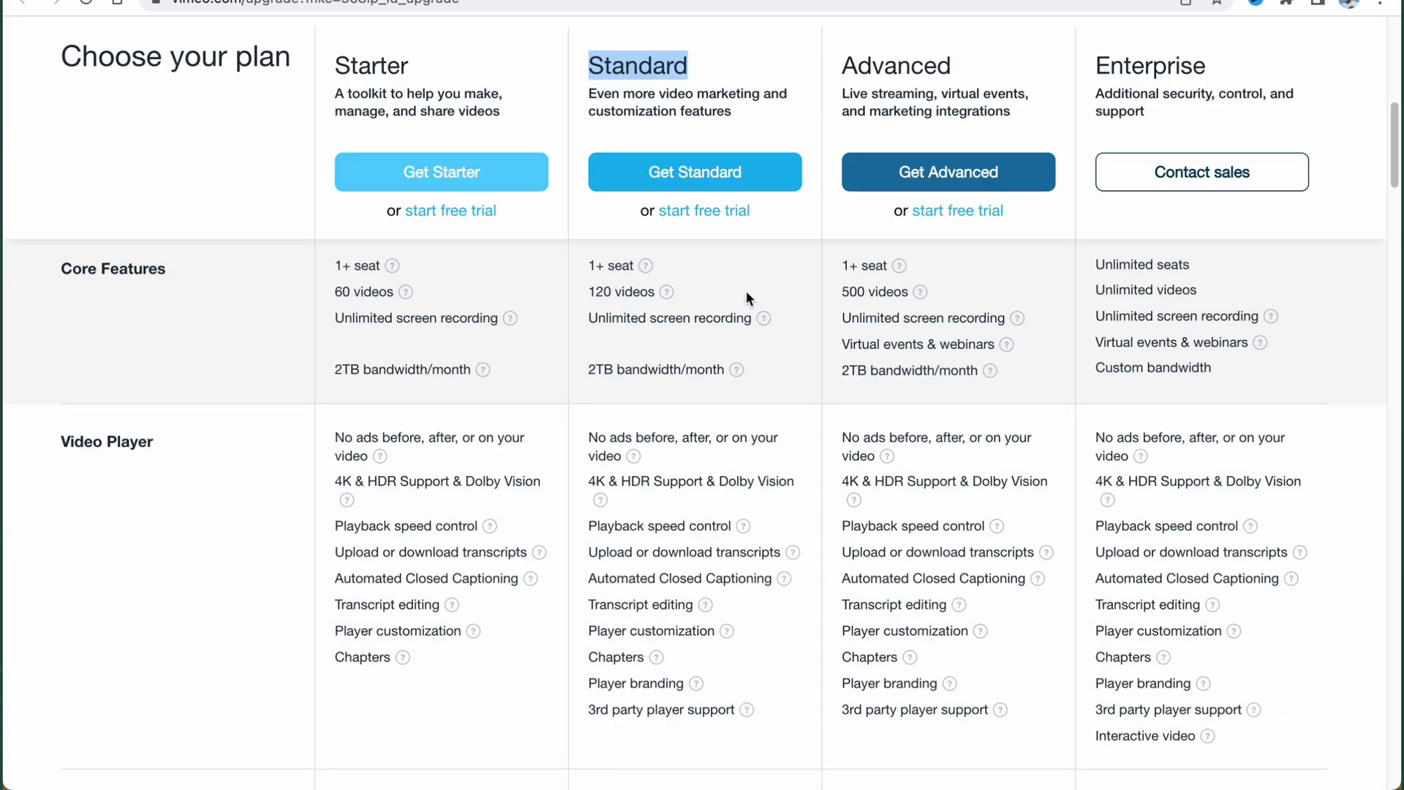
scroll(745, 291, down, 6)
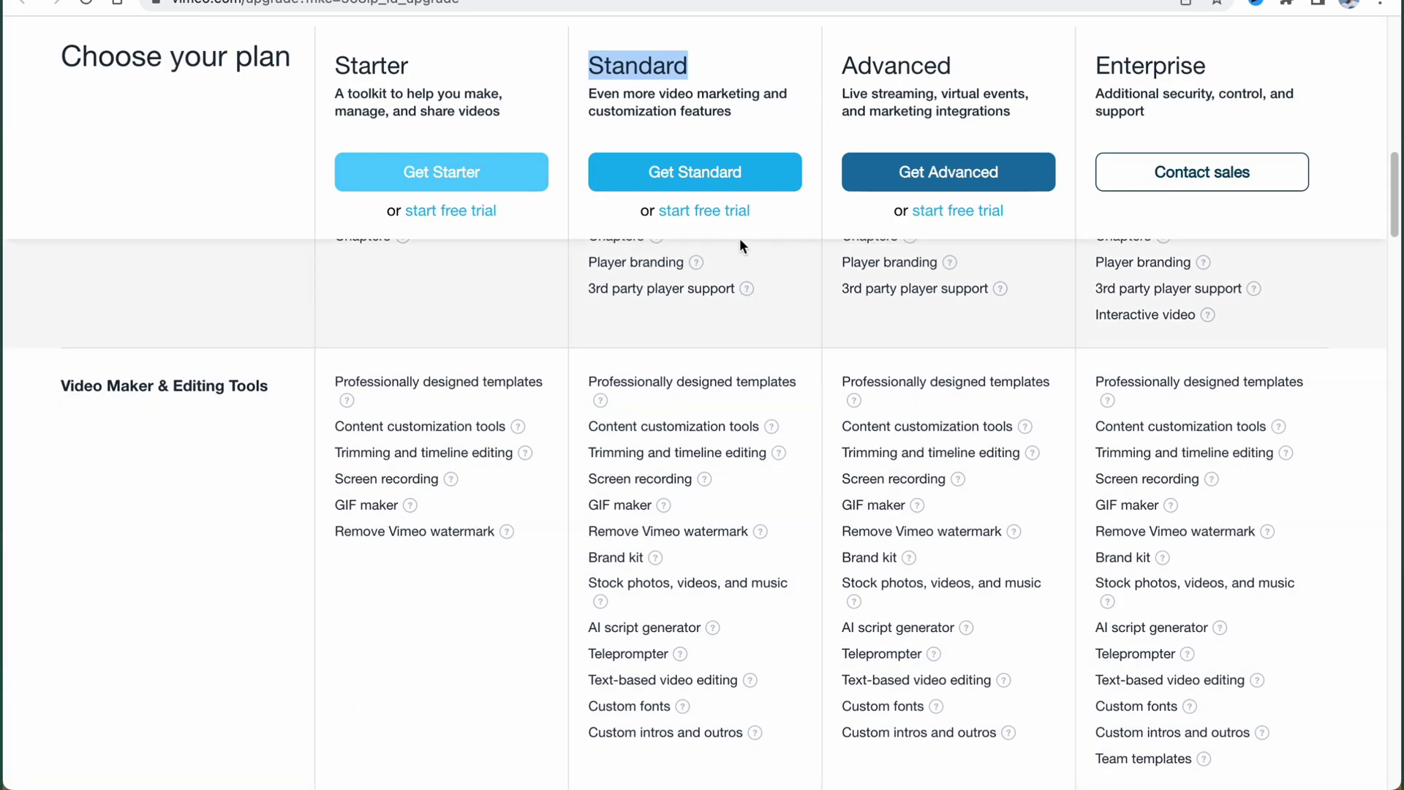
mouse_move(734, 426)
scroll(804, 432, down, 5)
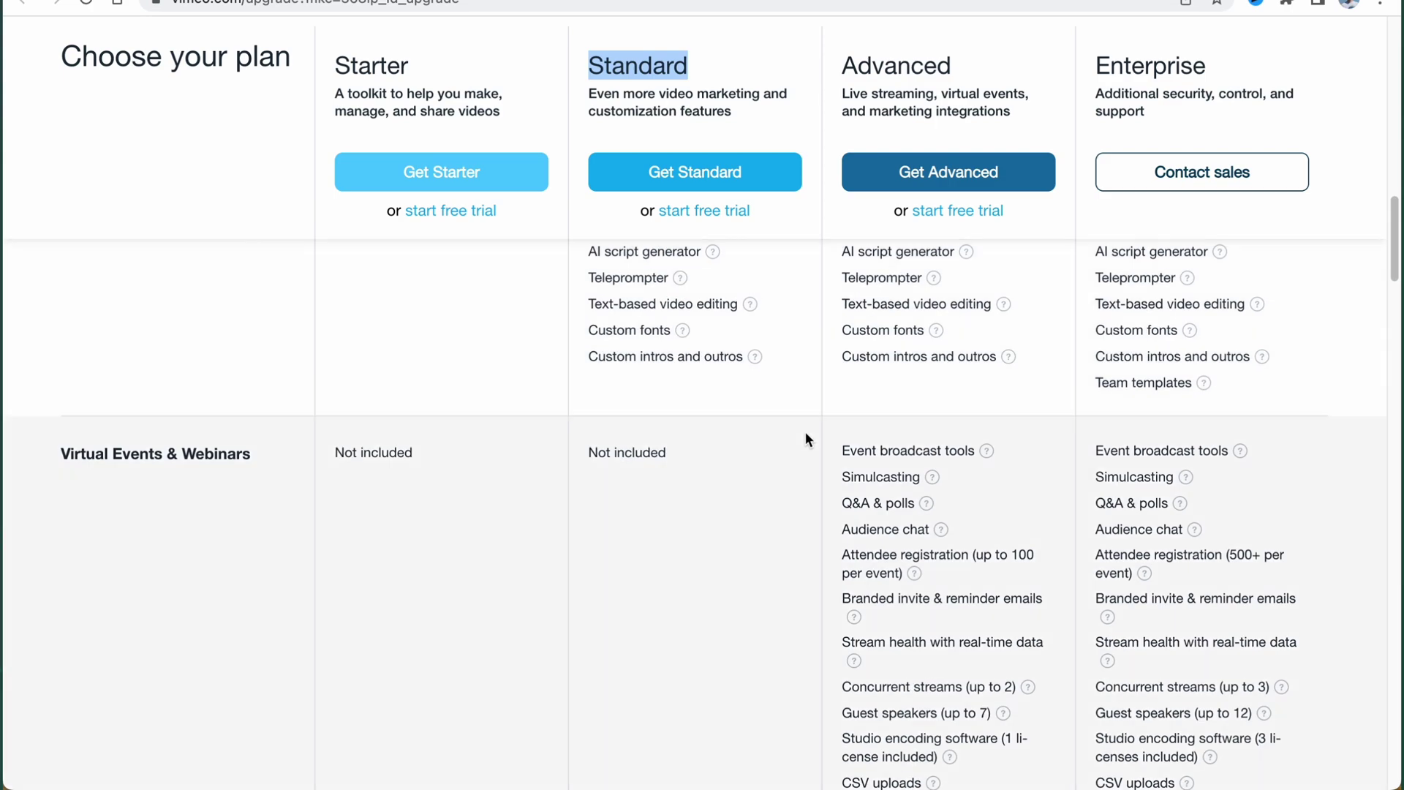
scroll(805, 433, down, 5)
scroll(805, 439, down, 10)
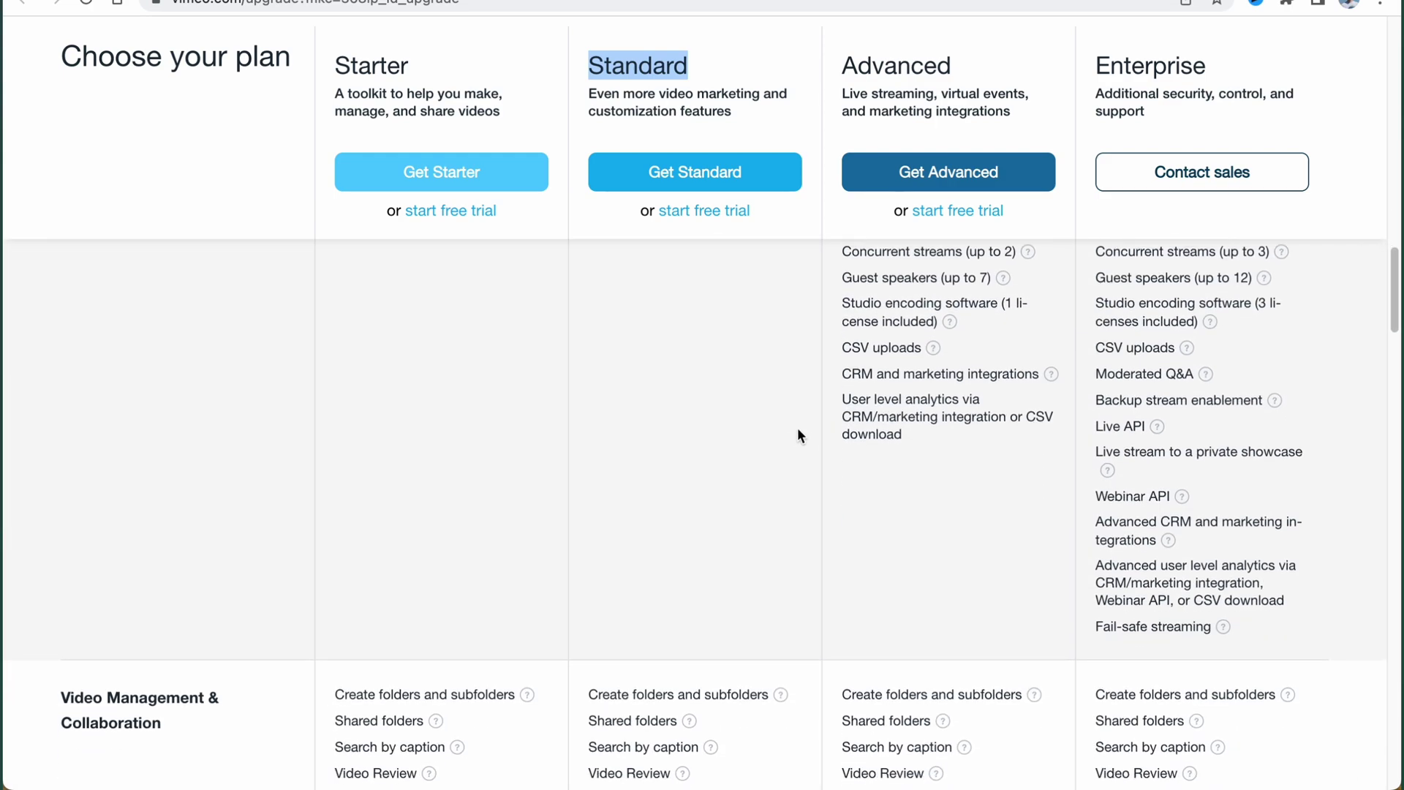
scroll(784, 406, down, 5)
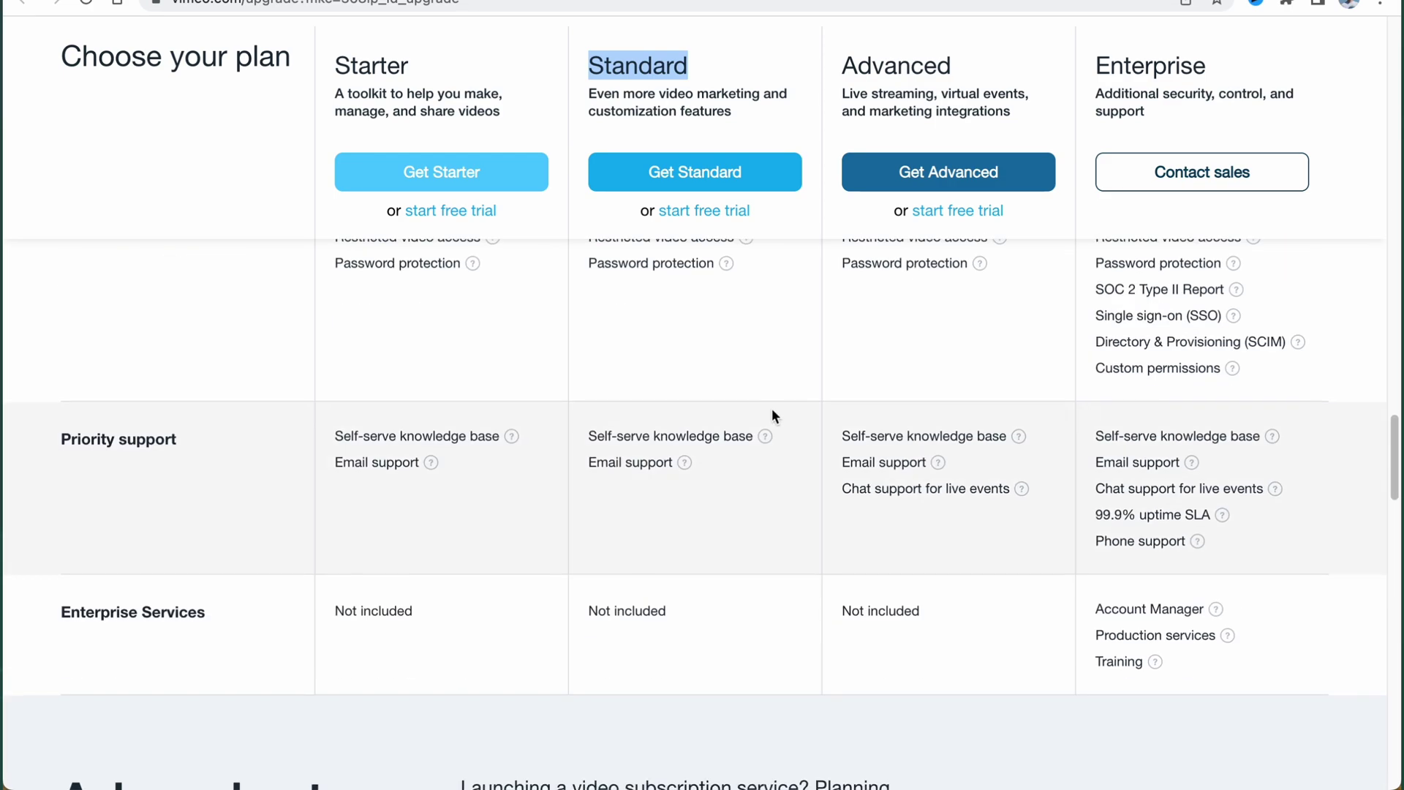
scroll(770, 408, down, 10)
scroll(742, 415, up, 11)
scroll(742, 413, up, 20)
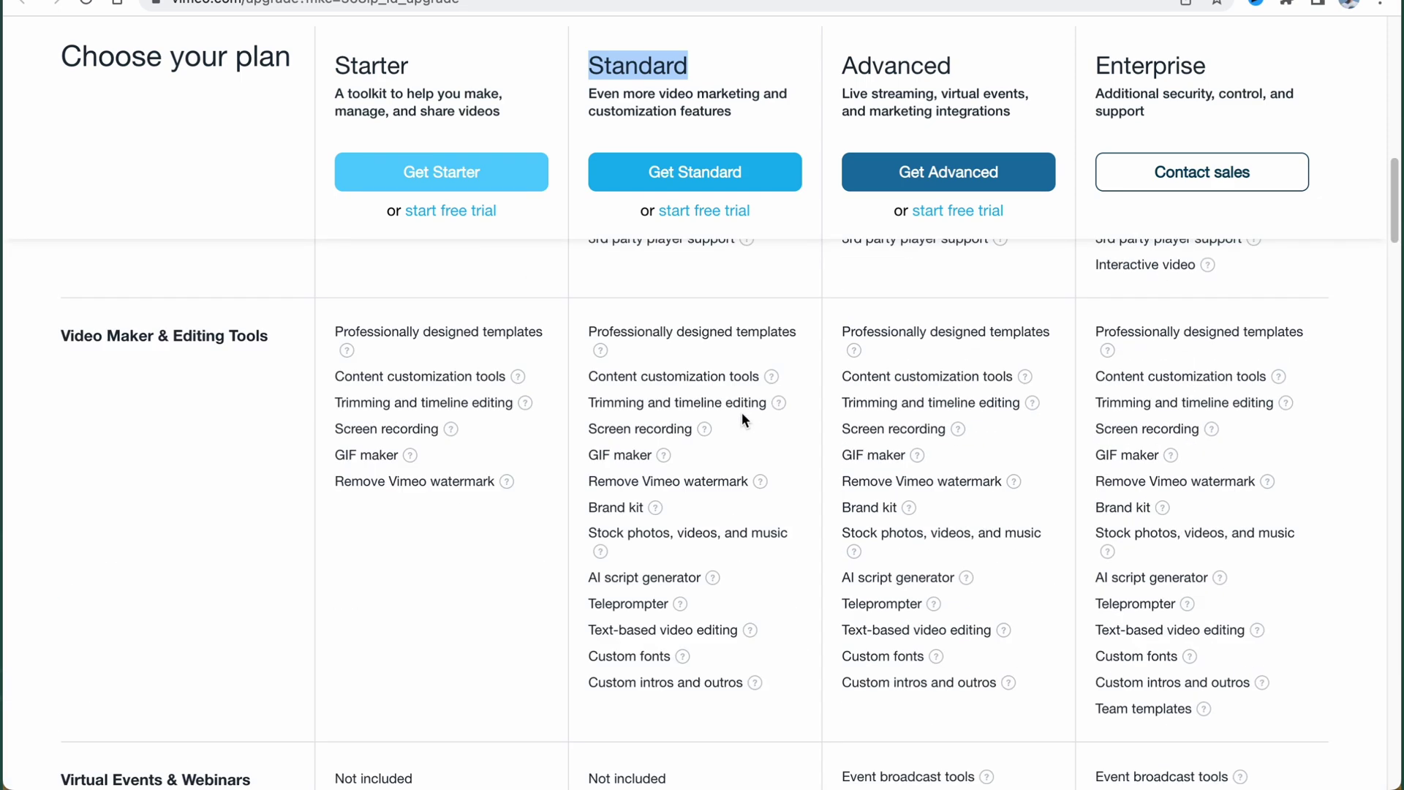
drag(1109, 439, 1233, 439)
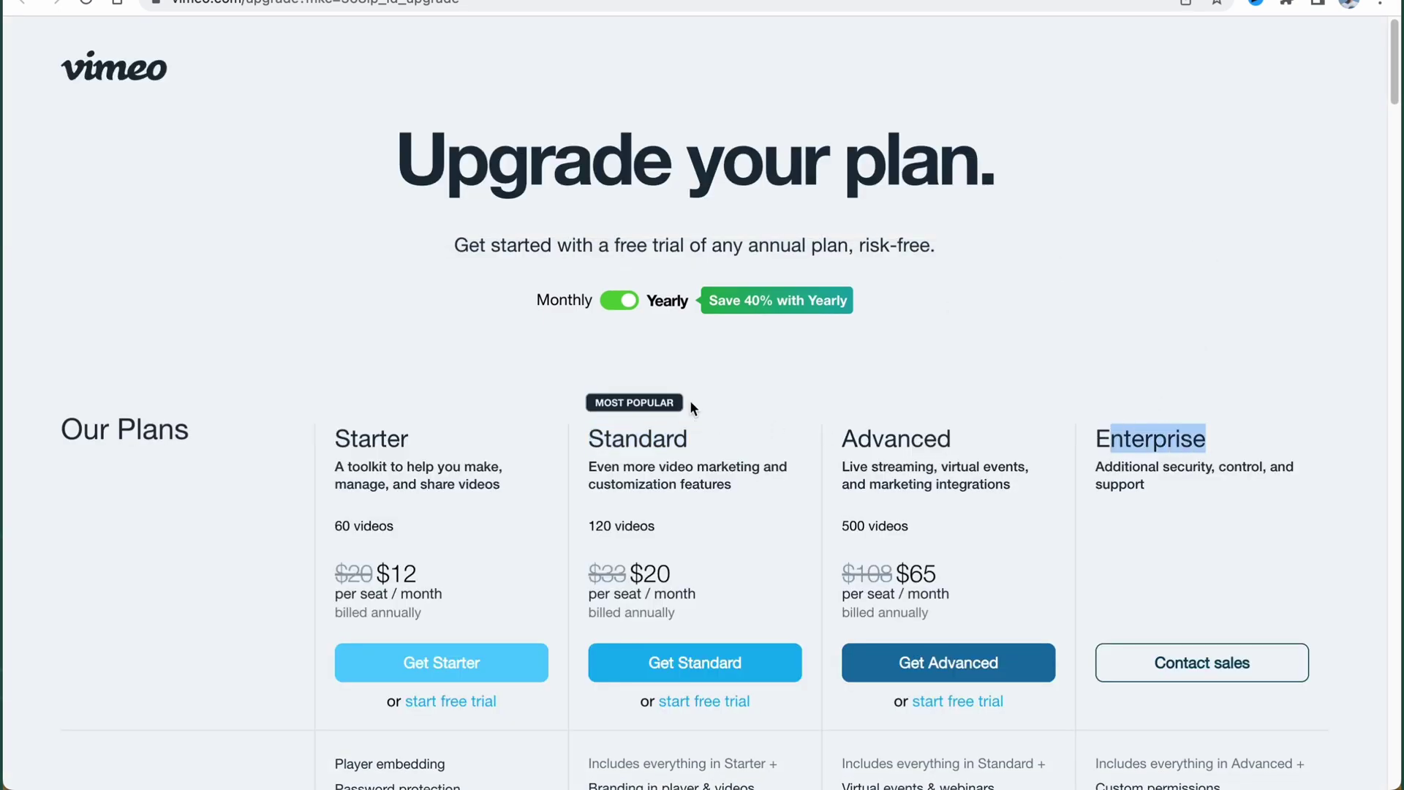
drag(604, 438, 778, 426)
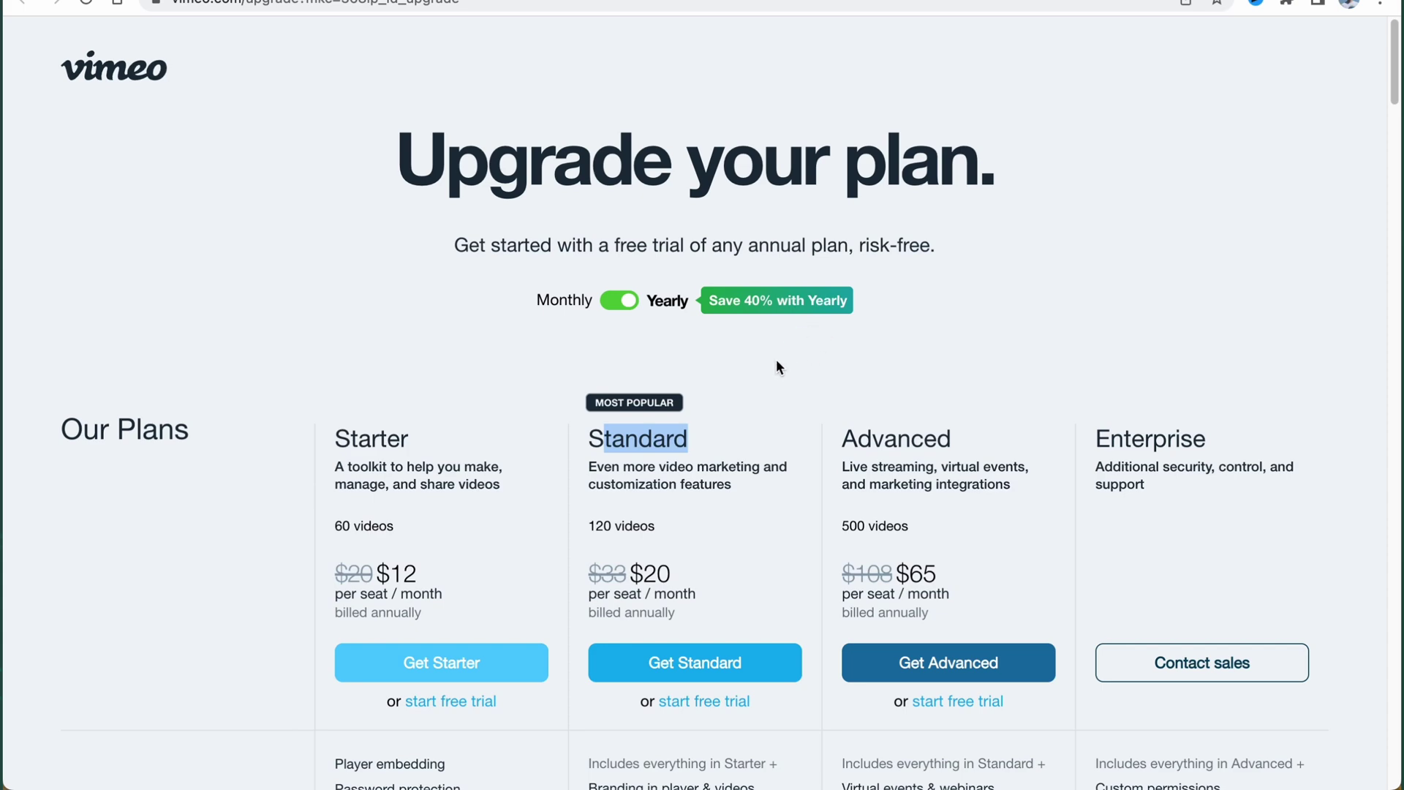
scroll(777, 367, down, 20)
scroll(774, 362, down, 20)
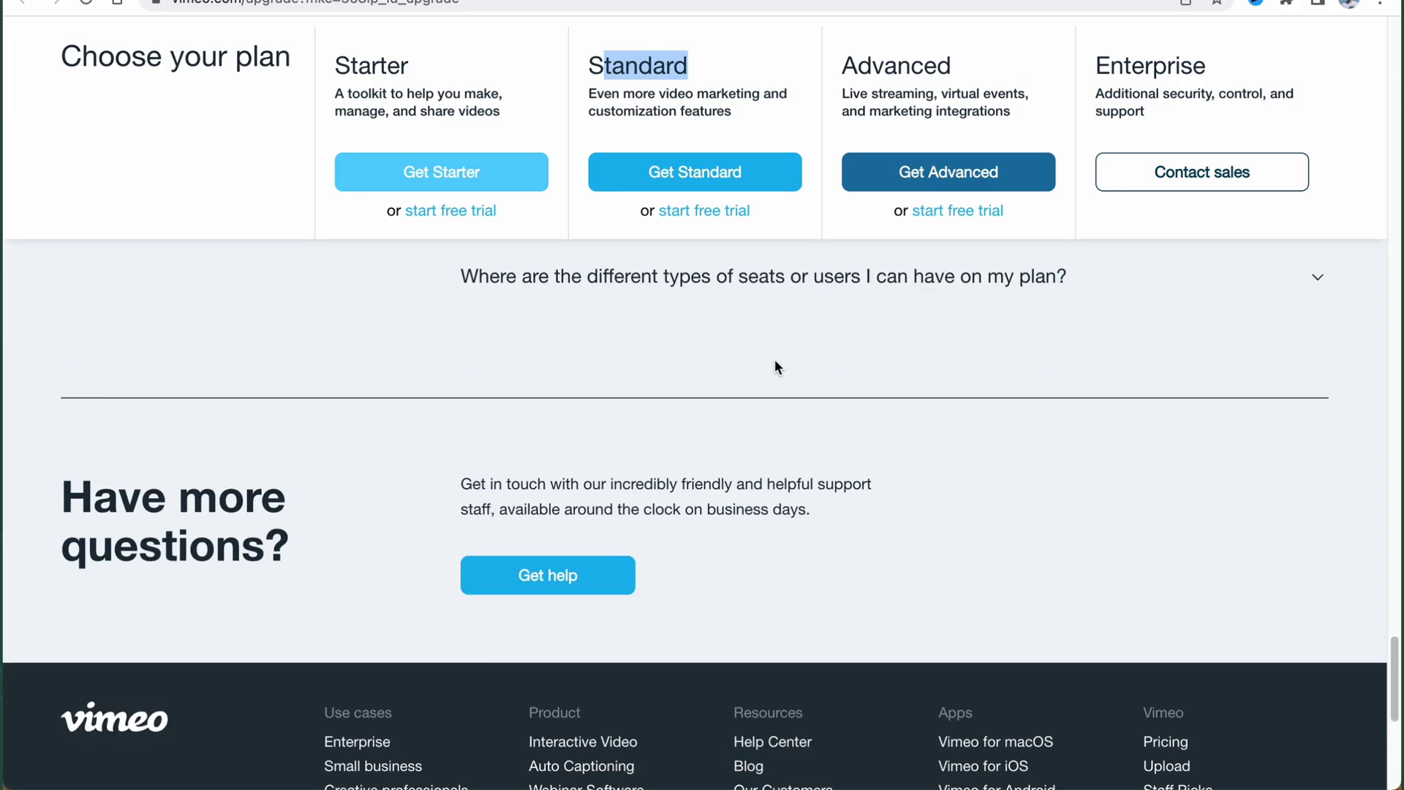
scroll(775, 363, up, 20)
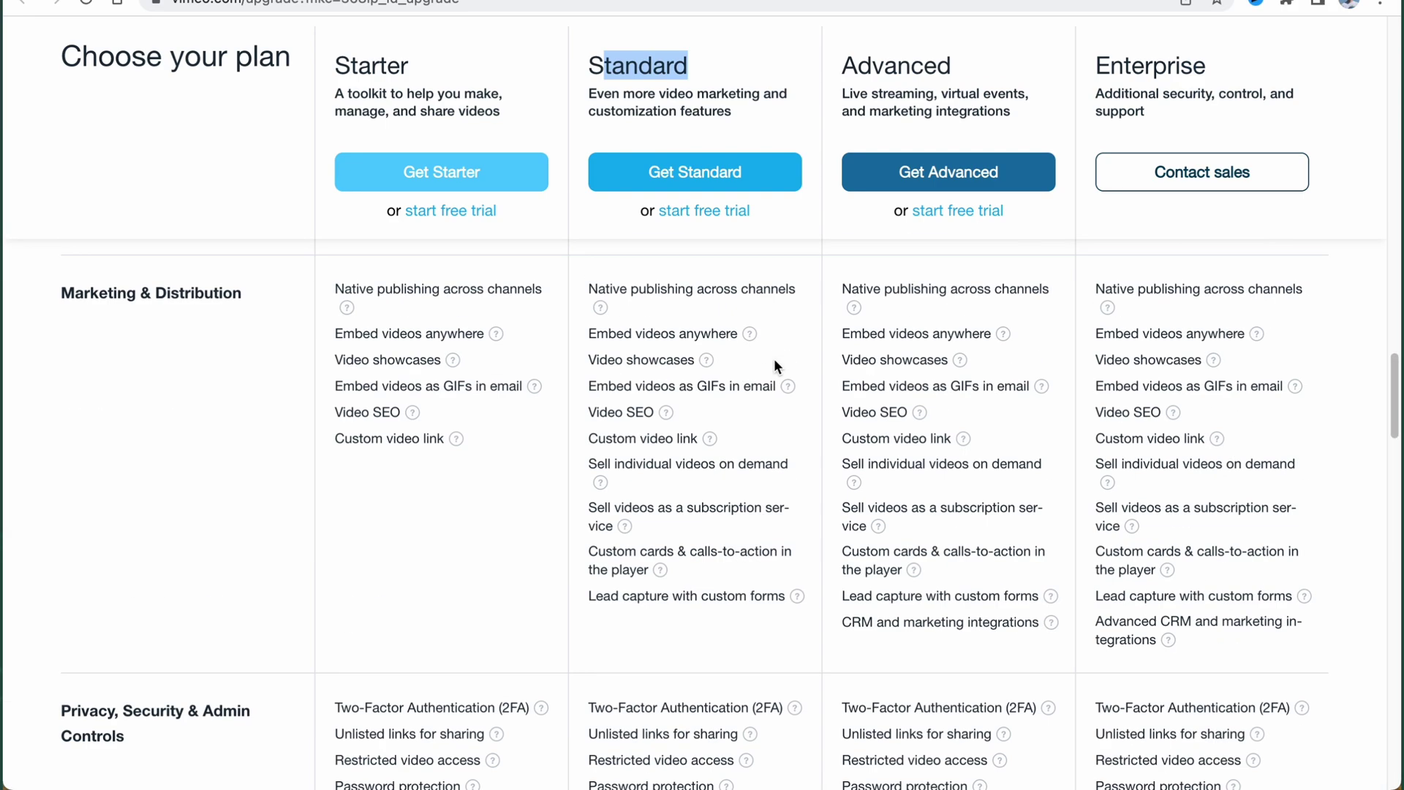